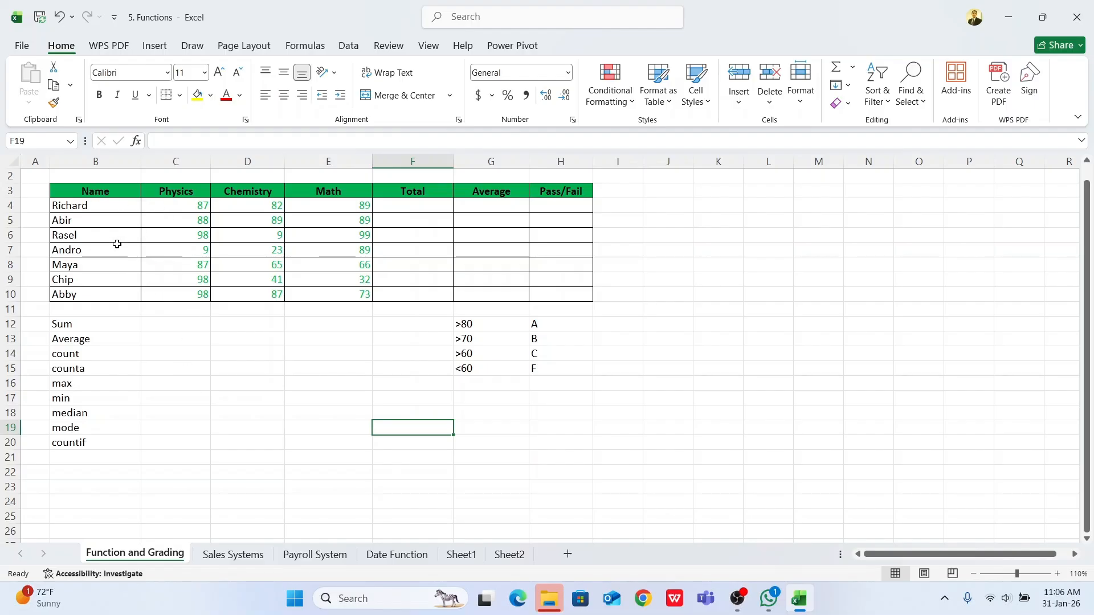
left_click_drag(88, 205, 88, 290)
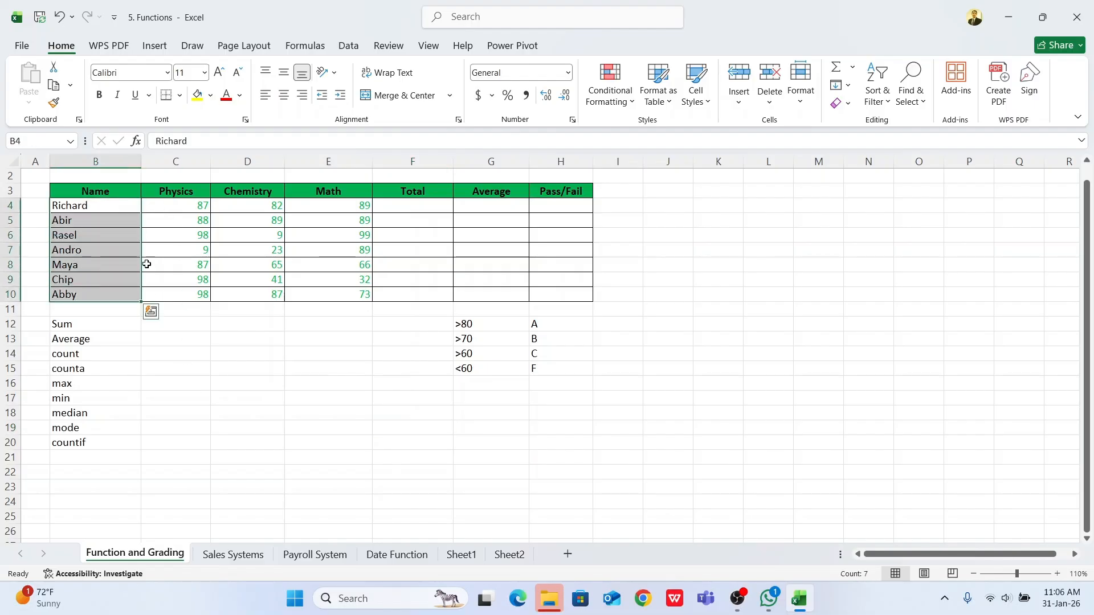
left_click_drag(192, 204, 186, 294)
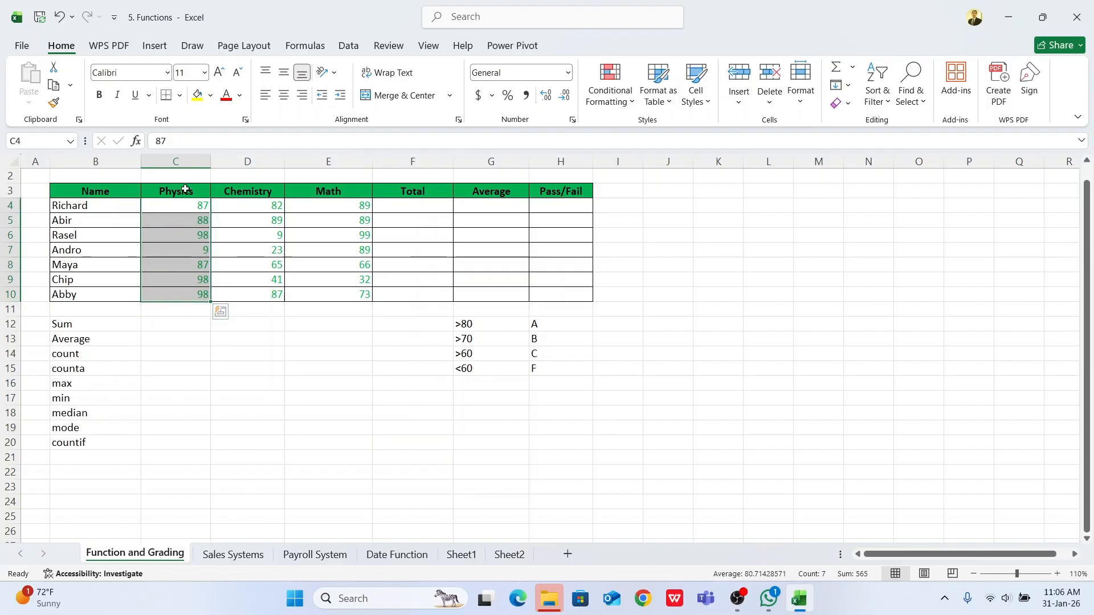
left_click(191, 310)
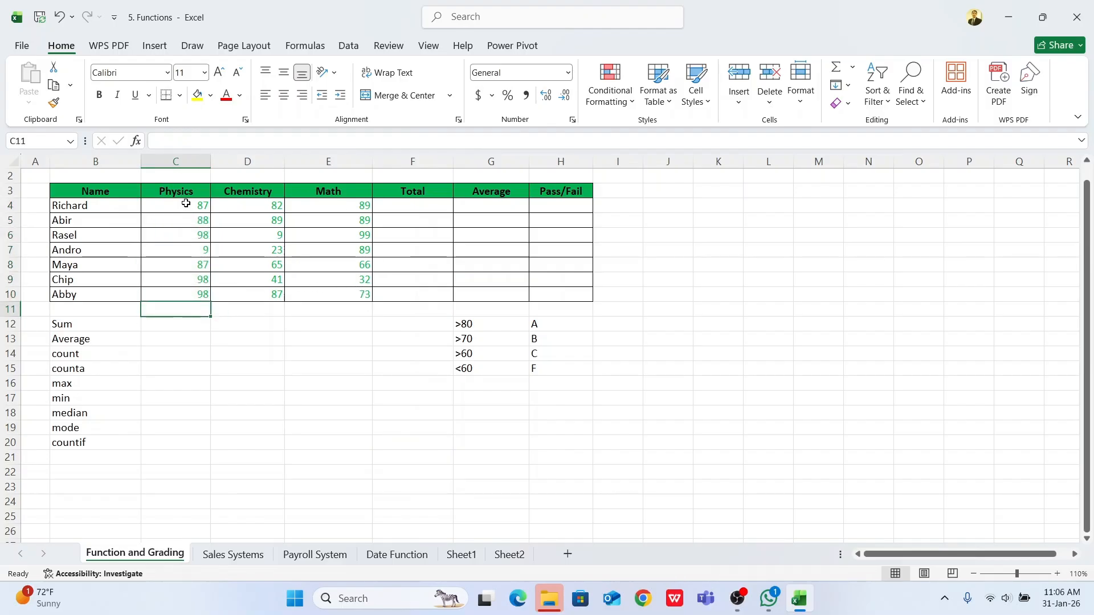
left_click_drag(185, 204, 185, 294)
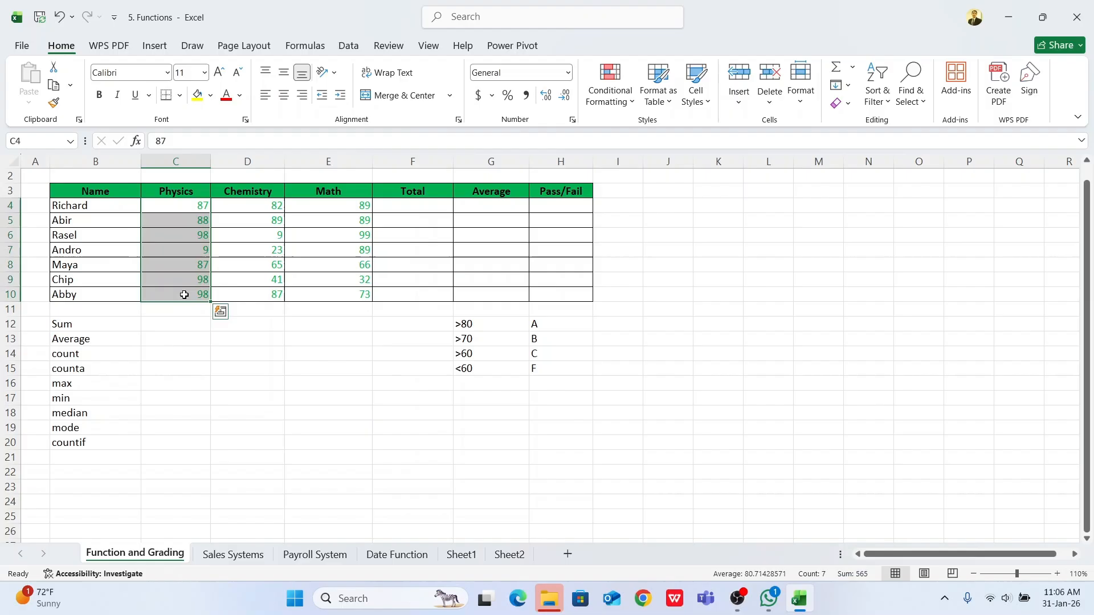
Step: Select cell C12 beside the Sum label and zoom the worksheet to 130%
left_click(168, 322)
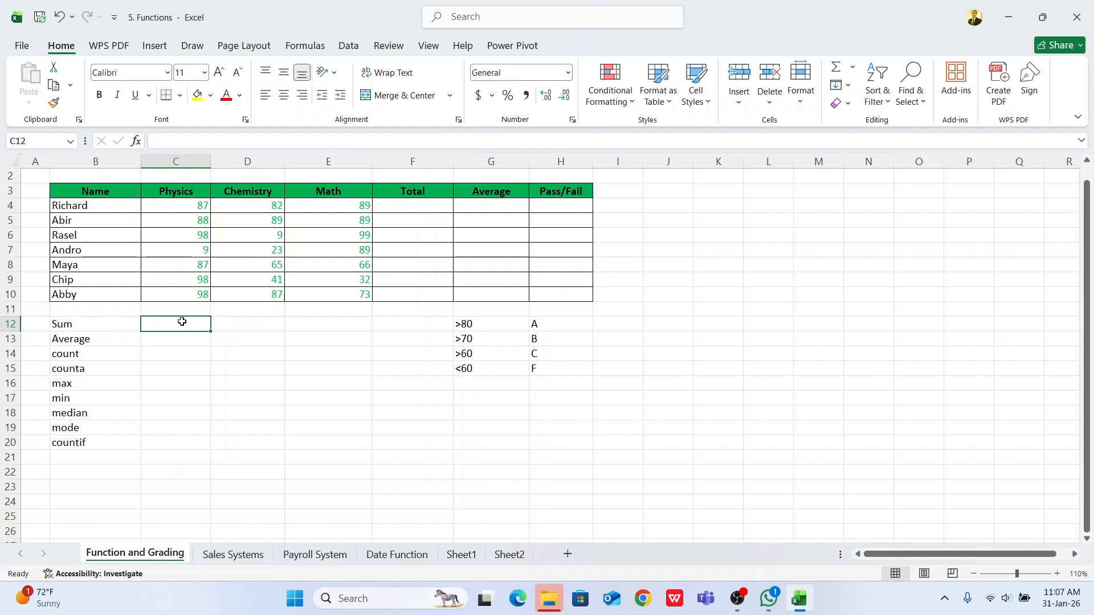
left_click(1057, 574)
left_click(1057, 574)
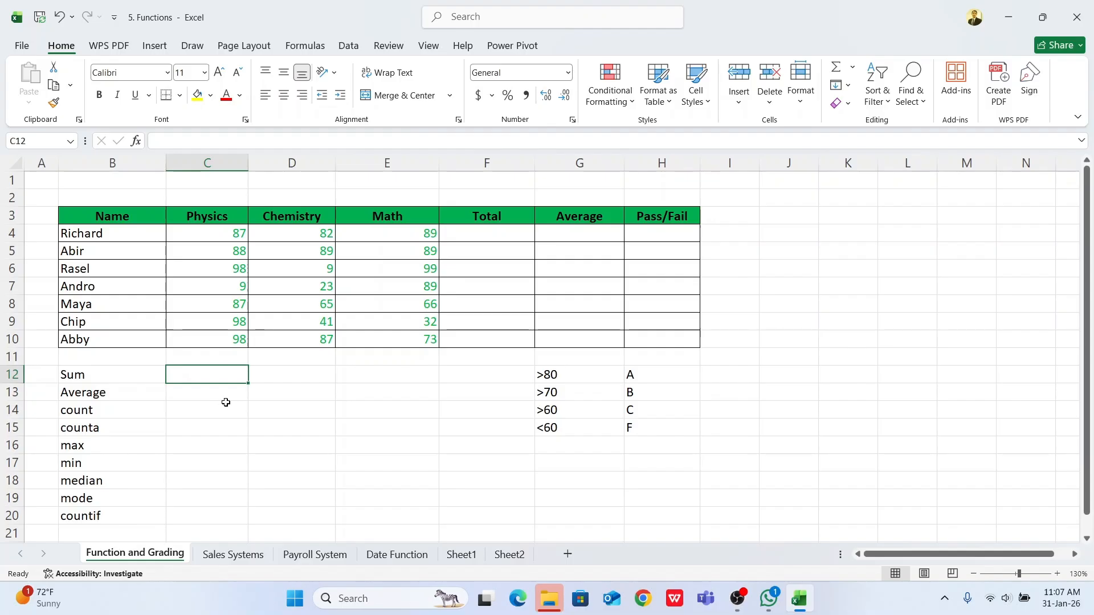
key("F2")
type("=")
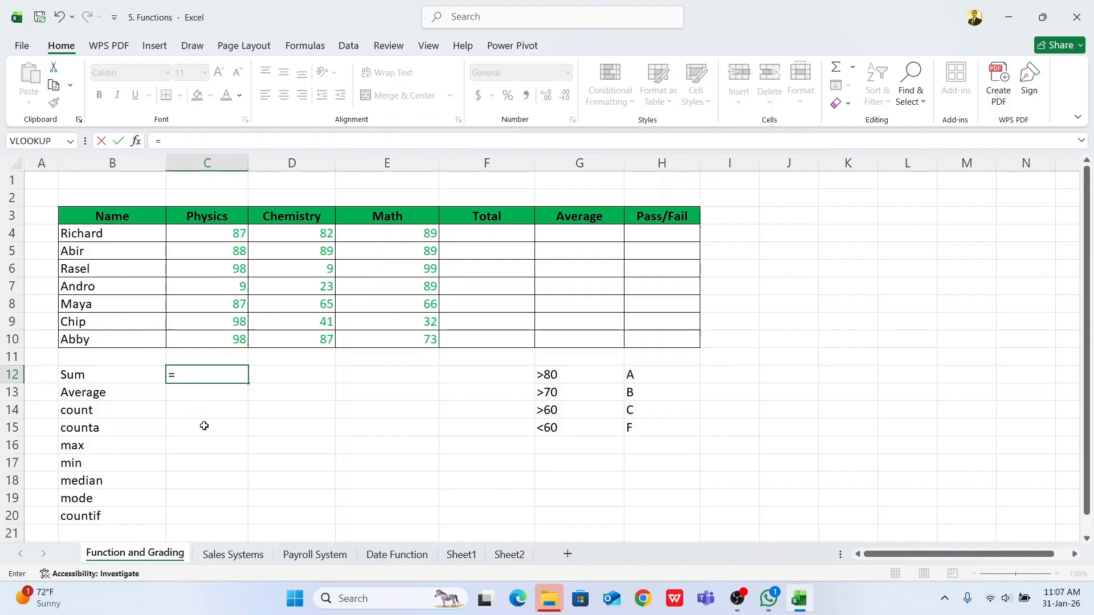
key("Escape")
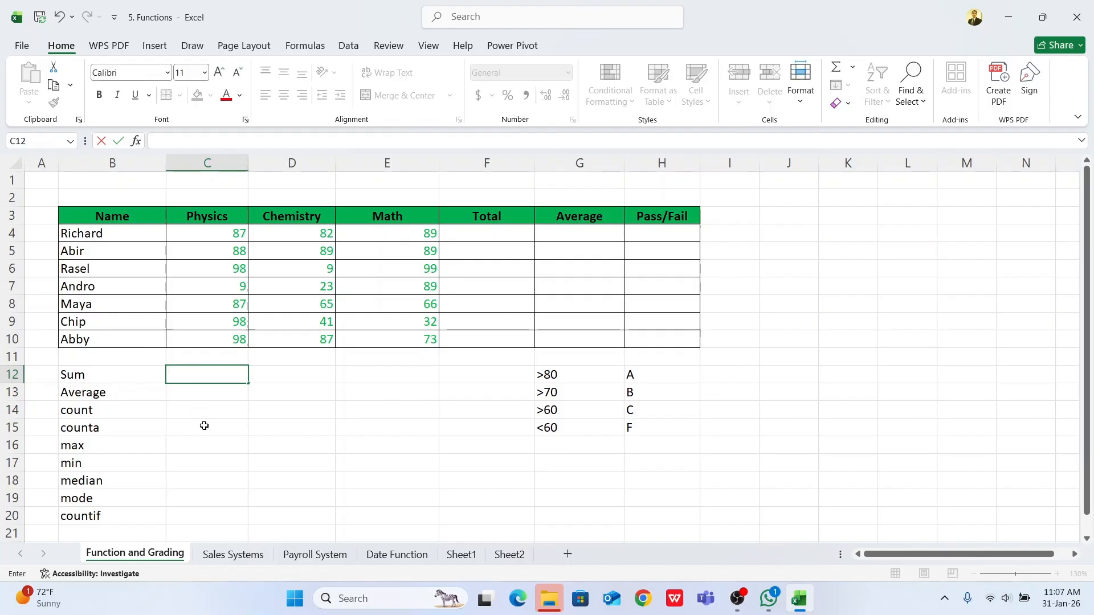
key("Escape")
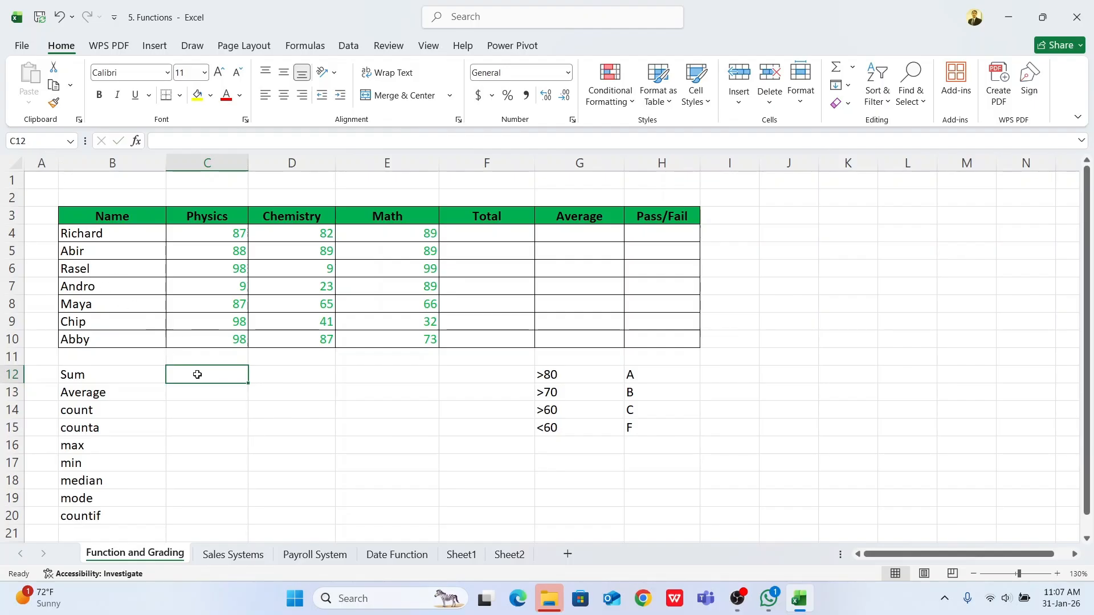
Step: Insert the SUM function in C12 to add the Physics marks in C4:C10
type("=")
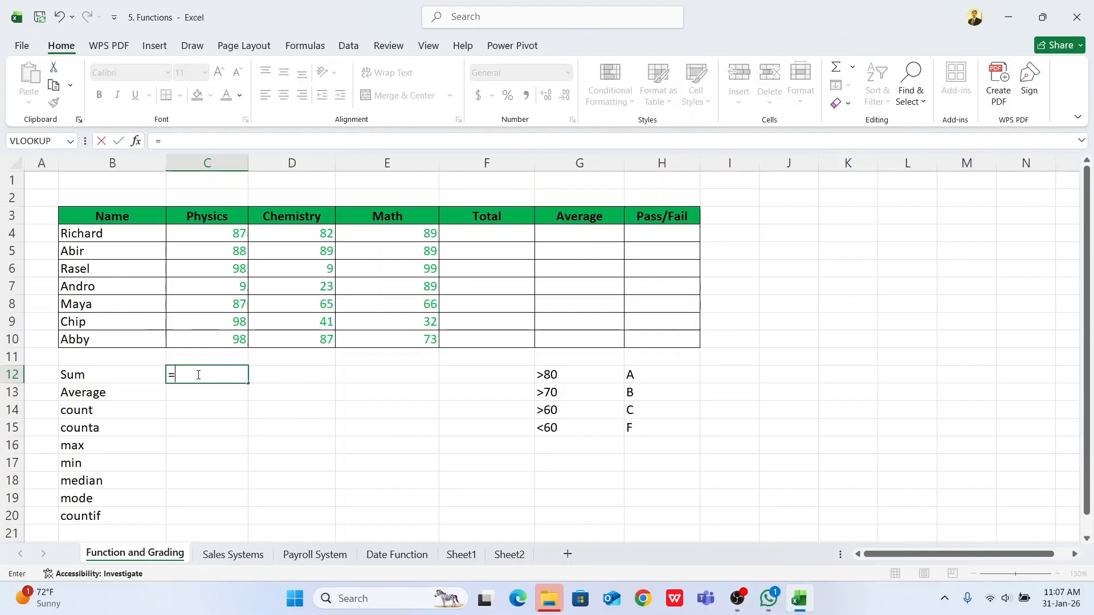
left_click(71, 140)
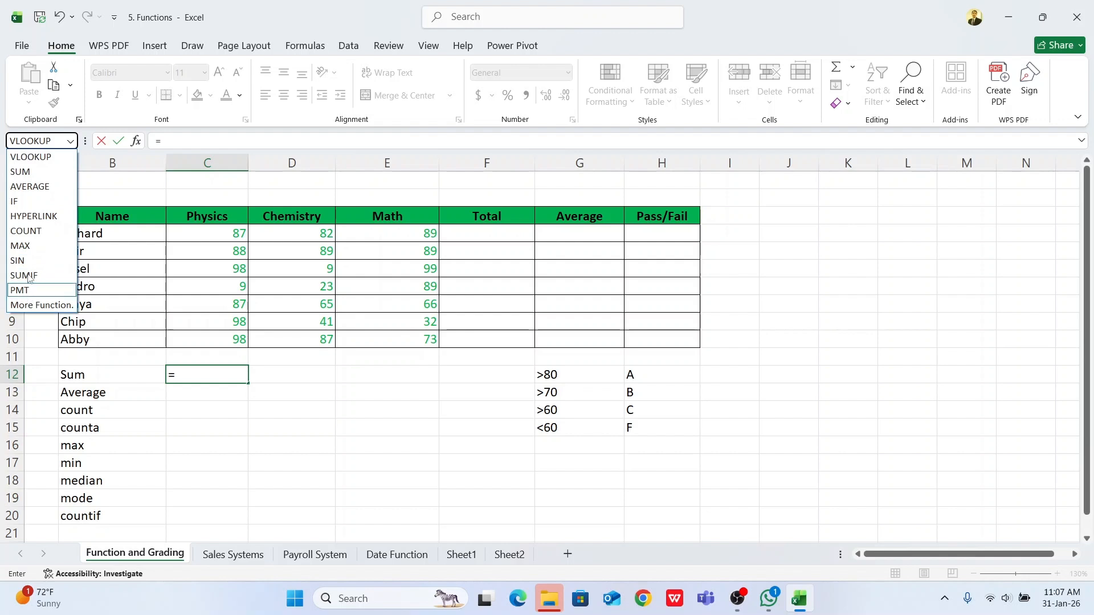
left_click(27, 176)
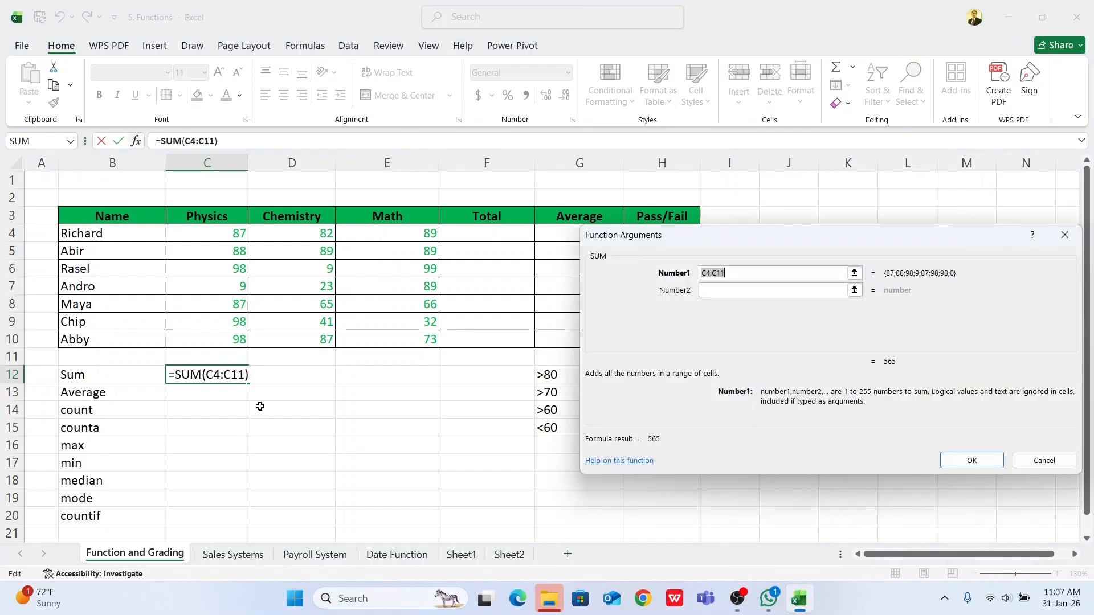
left_click_drag(207, 237, 213, 338)
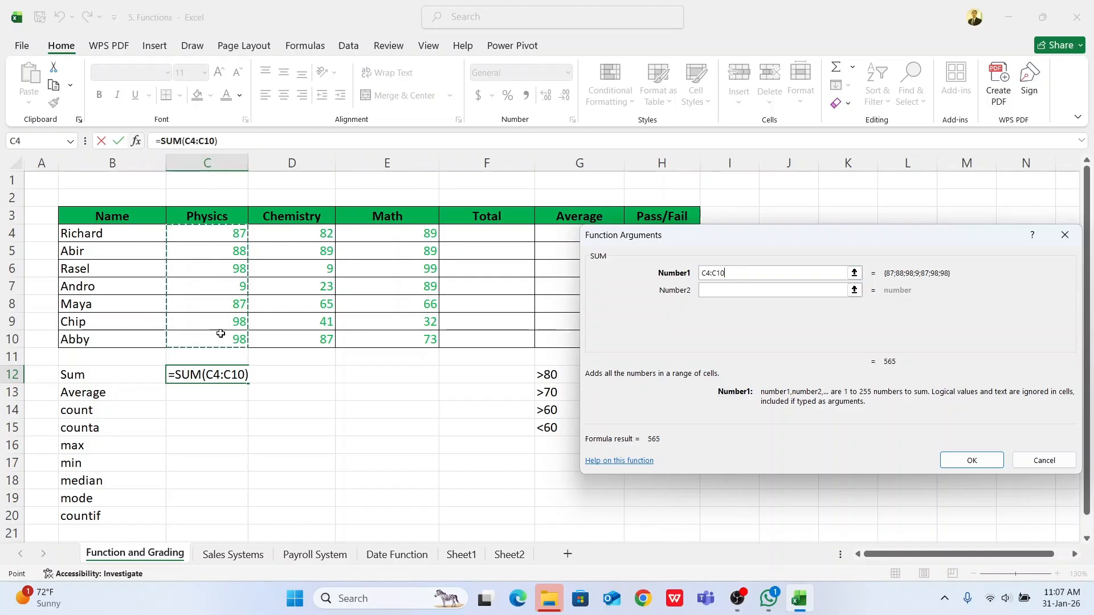
left_click(972, 460)
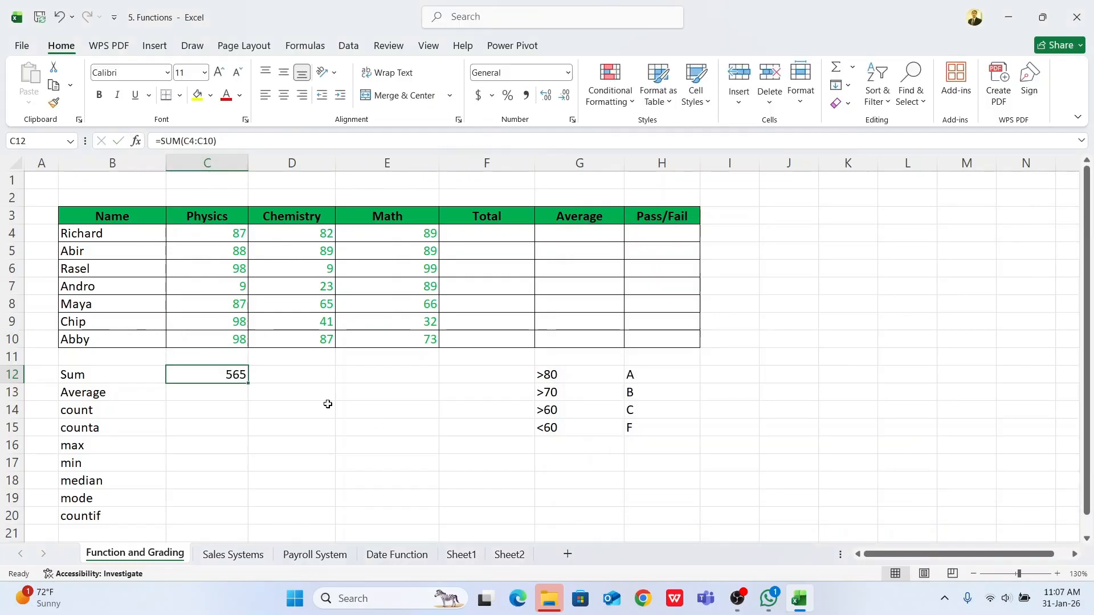
Step: Insert the AVERAGE function in C13 for the Physics marks in C4:C10
left_click(208, 391)
type("=")
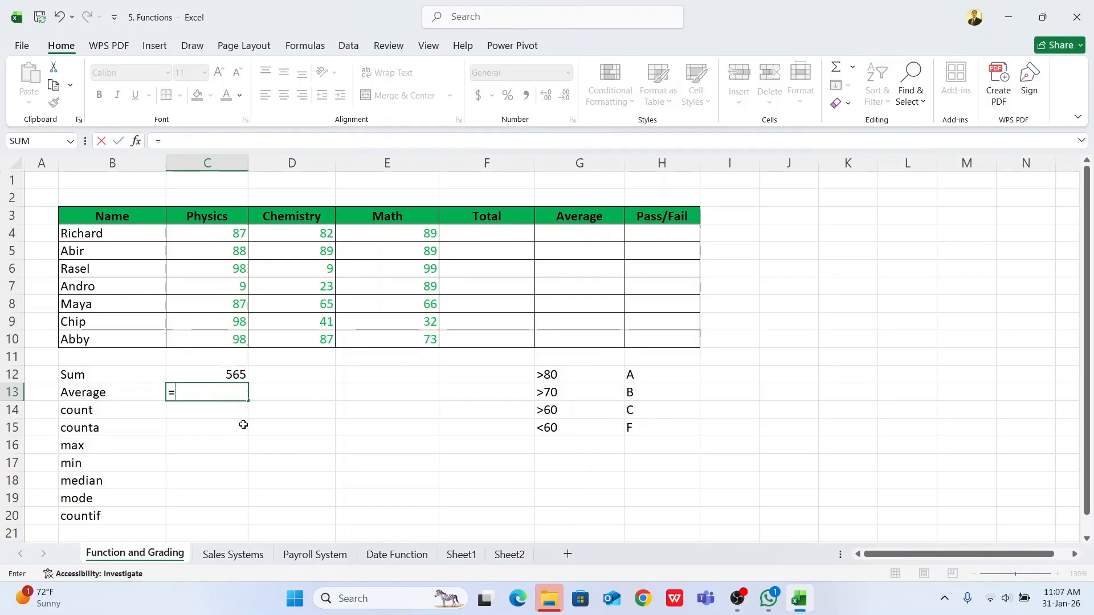
left_click(70, 140)
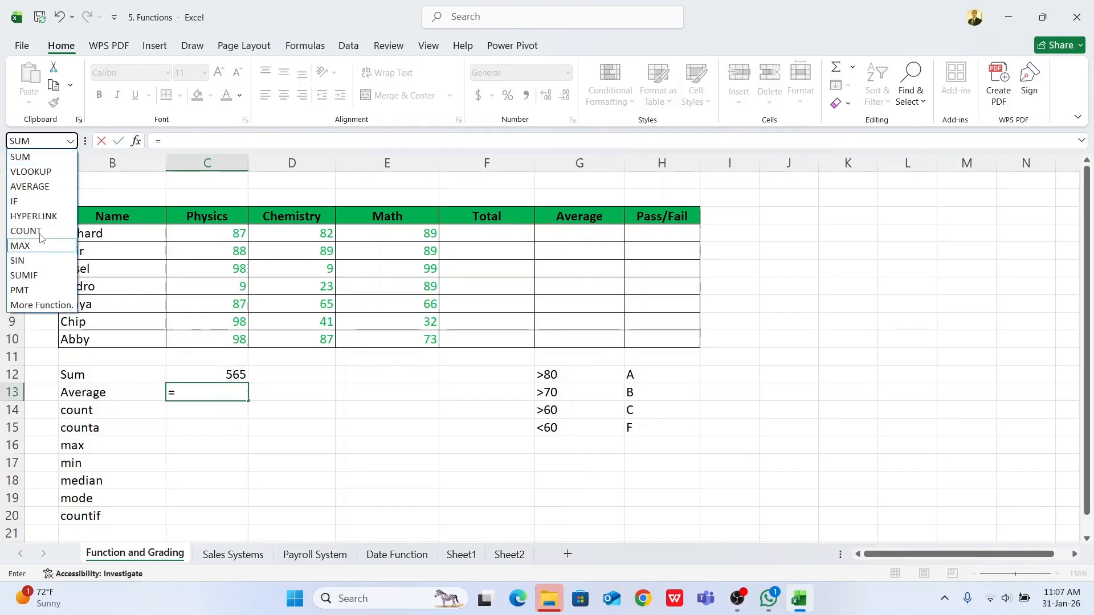
left_click(25, 186)
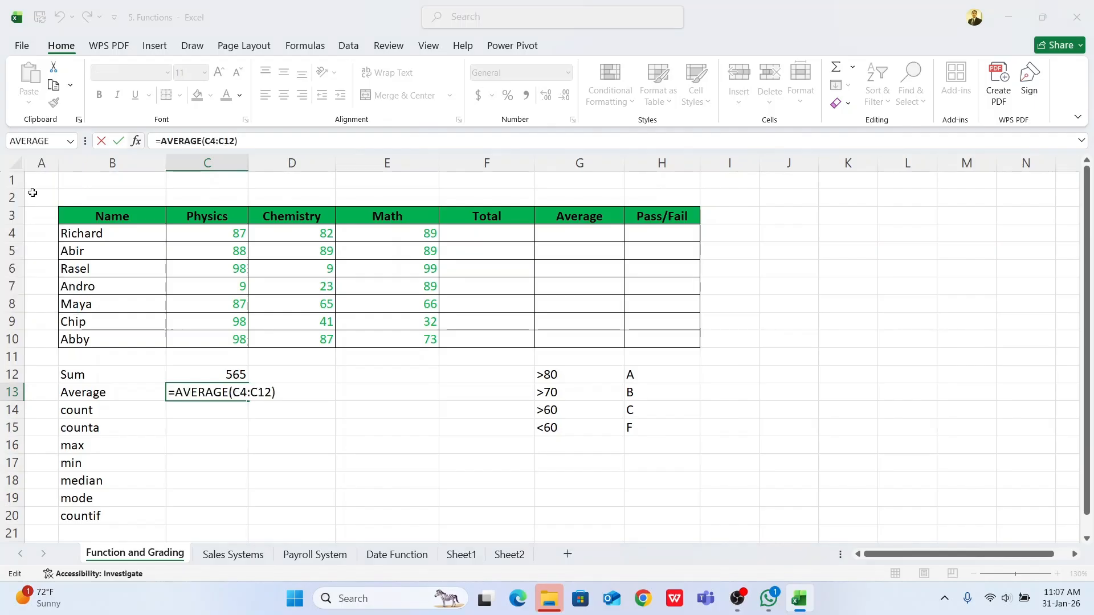
left_click_drag(228, 233, 245, 341)
key("Return")
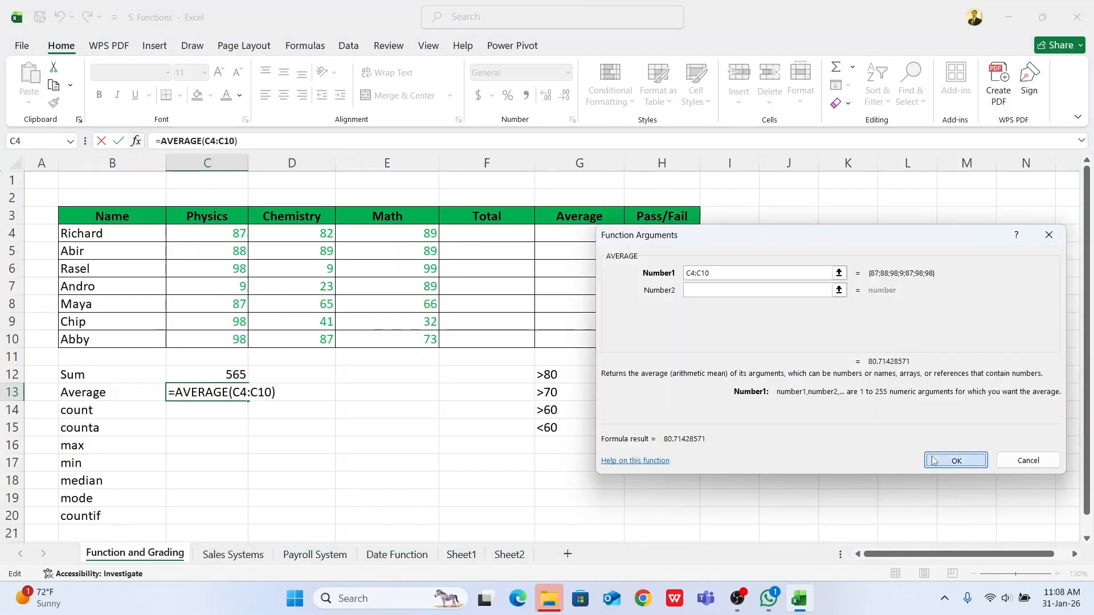
left_click(209, 412)
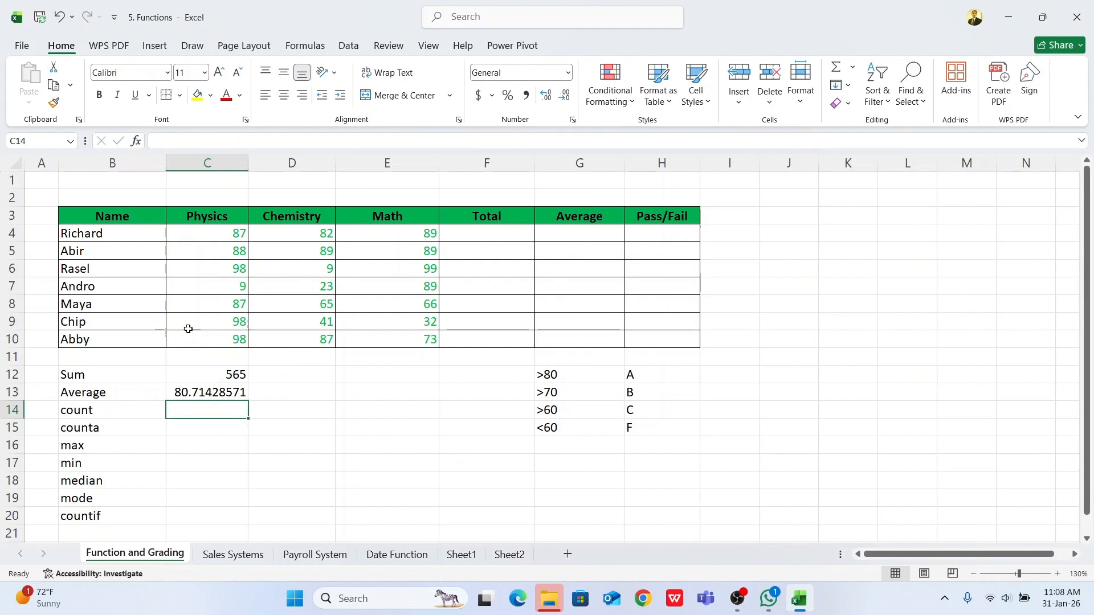
Step: Format the Physics average in C13 as a number without decimal places
left_click_drag(211, 234, 231, 336)
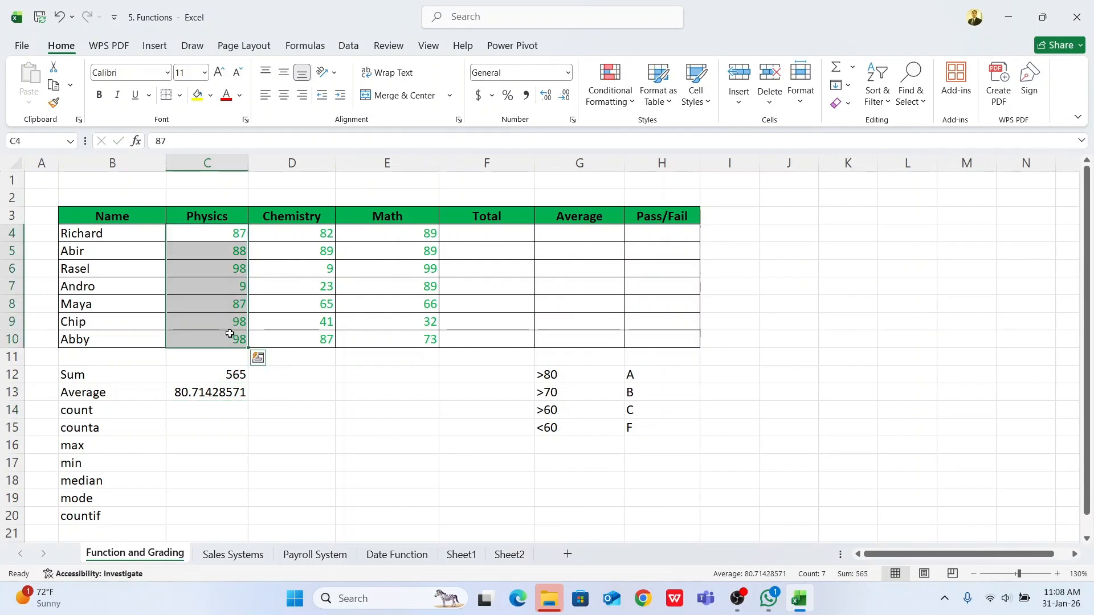
left_click(188, 393)
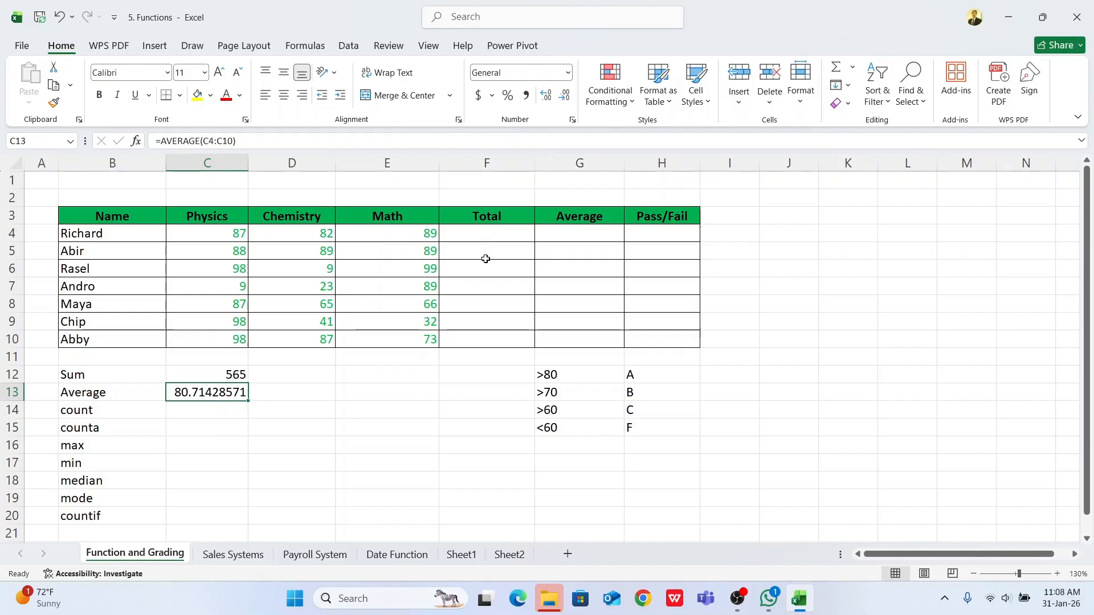
left_click(564, 96)
left_click(564, 96)
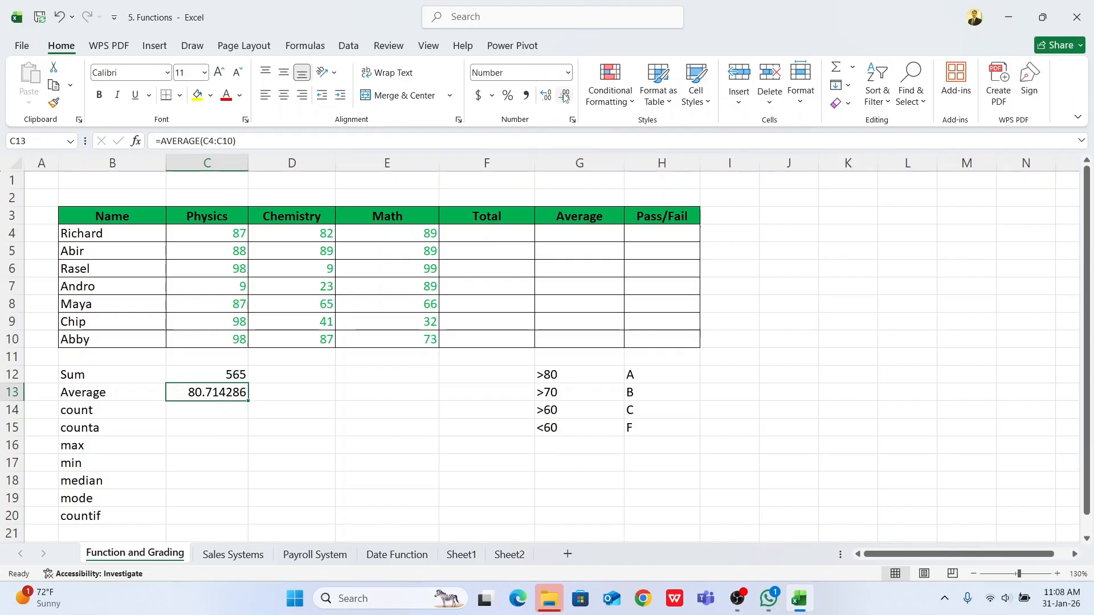
left_click(564, 97)
left_click(564, 97)
left_click(564, 97)
left_click(564, 97)
left_click(564, 97)
left_click(564, 97)
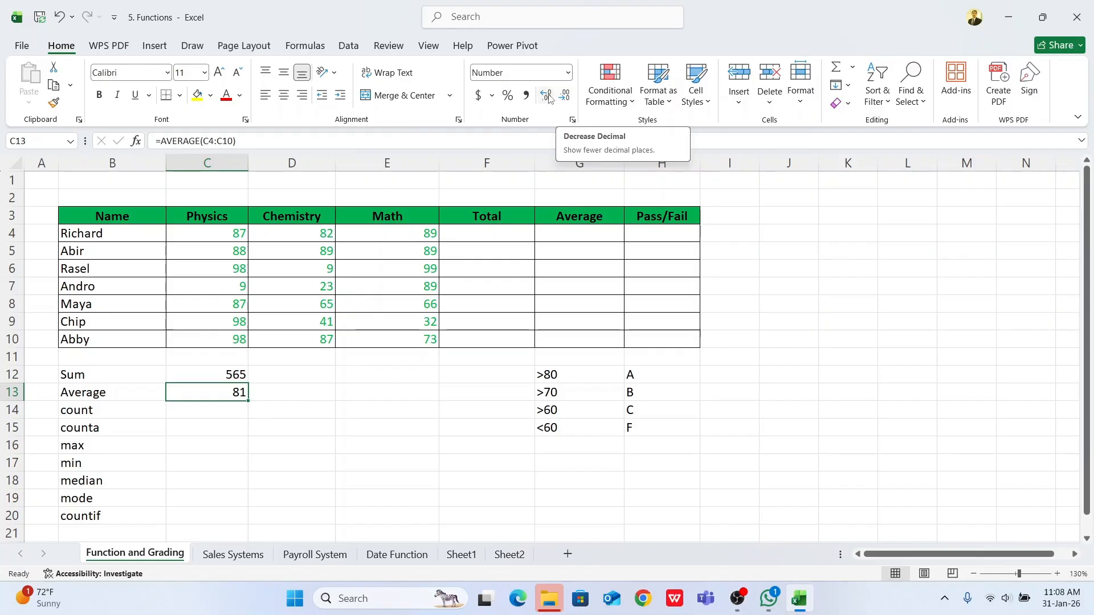
Step: Increase the decimals of the average in C13 to two places and reduce them back to none
left_click(547, 96)
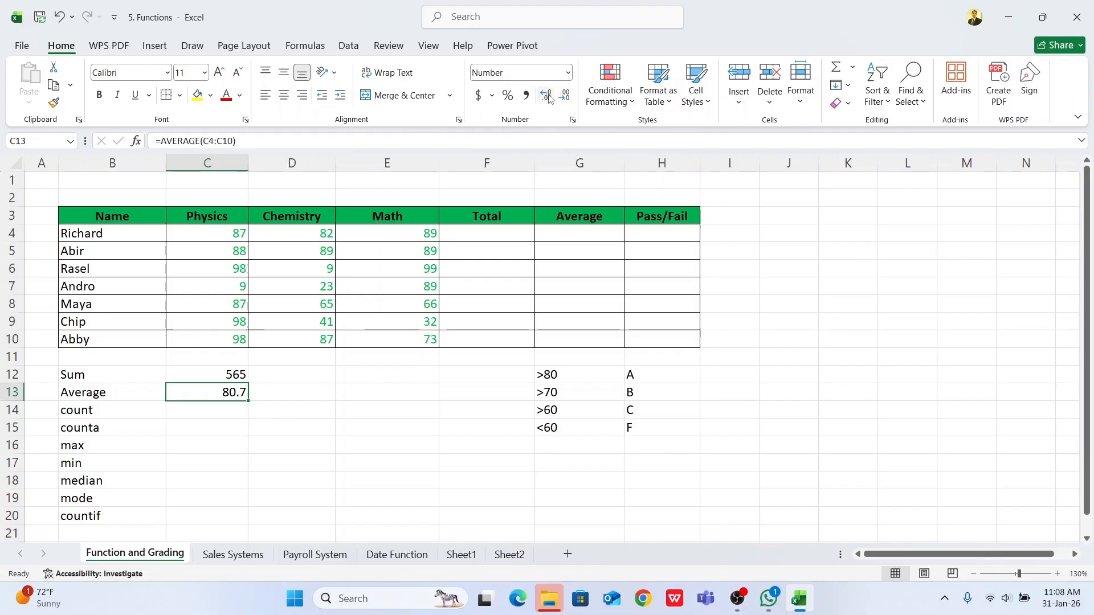
left_click(549, 98)
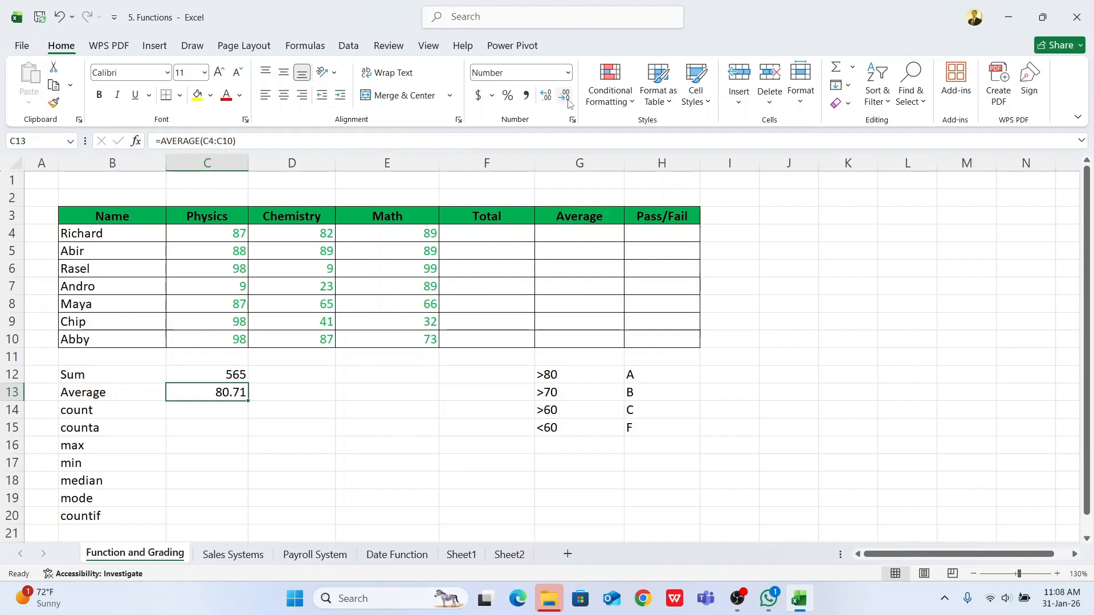
left_click(564, 96)
left_click(564, 96)
Step: Insert the COUNT function in C14 to count the Physics marks in C4:C10
left_click(240, 414)
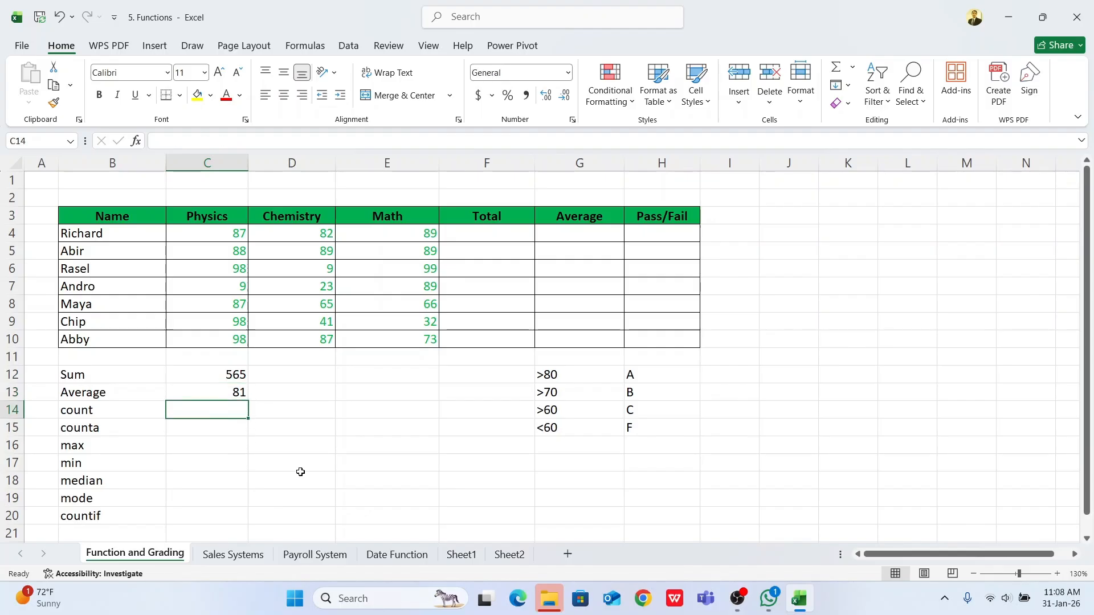
type("=")
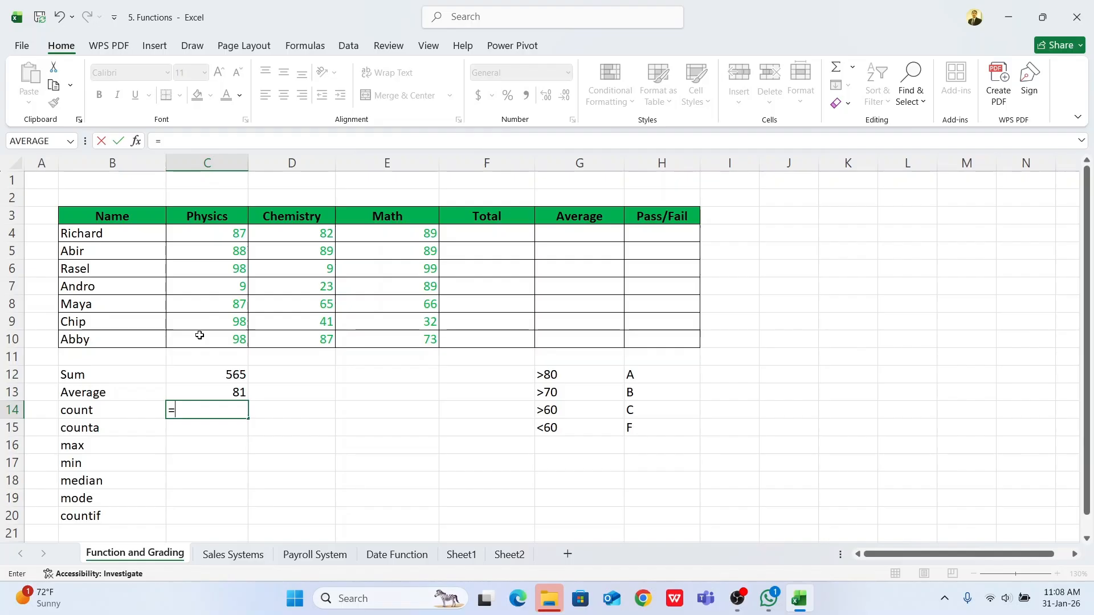
left_click(70, 141)
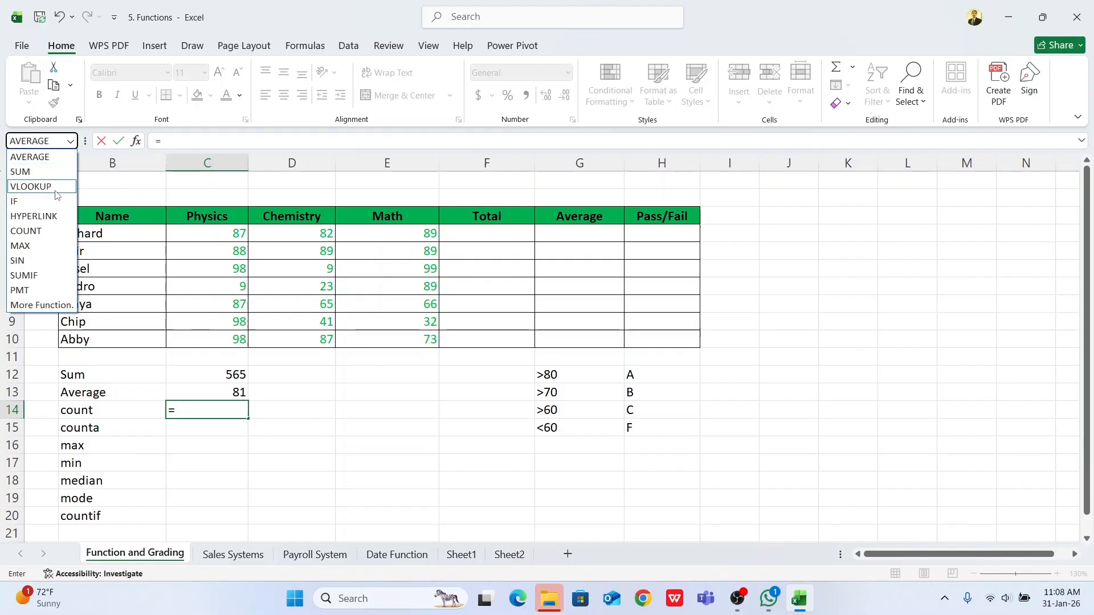
left_click(25, 231)
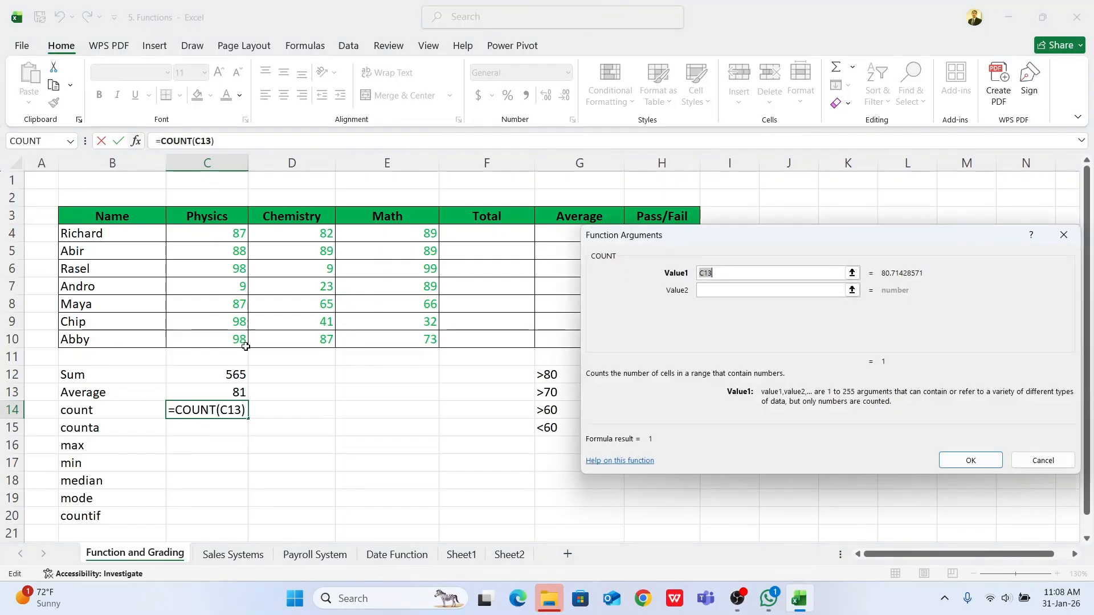
left_click_drag(218, 237, 224, 339)
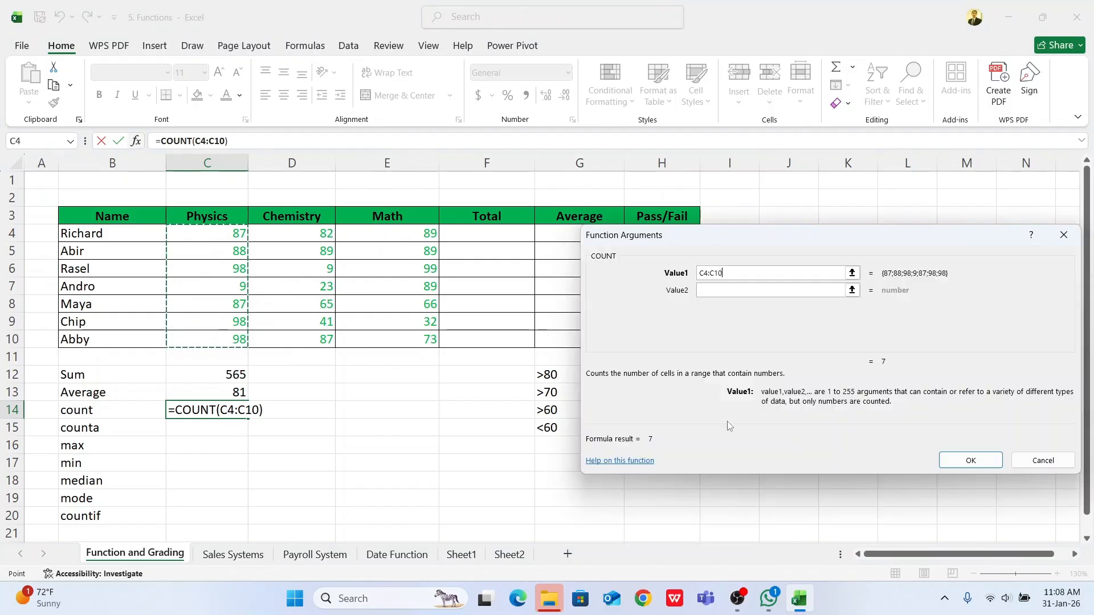
left_click(971, 459)
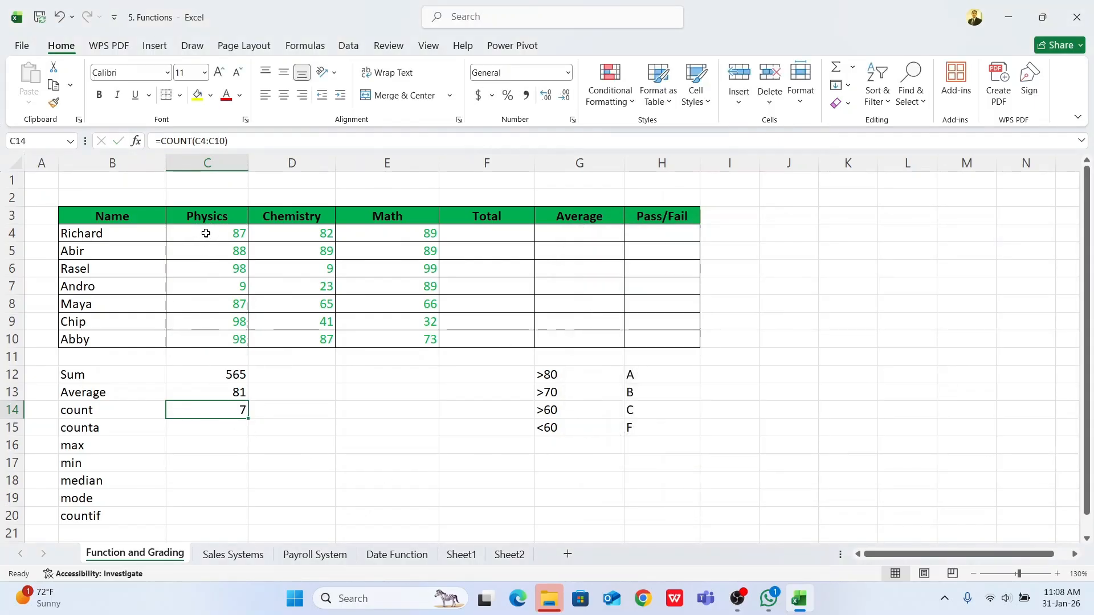
Step: Insert the COUNTA function in C15 to count the student names in B4:B10
left_click(211, 428)
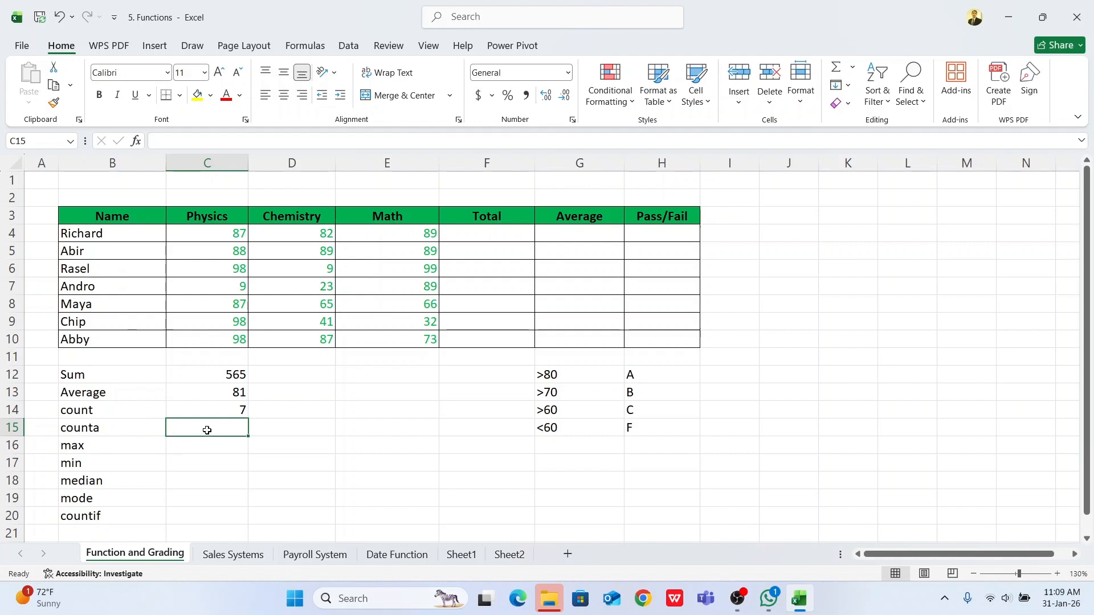
type("=")
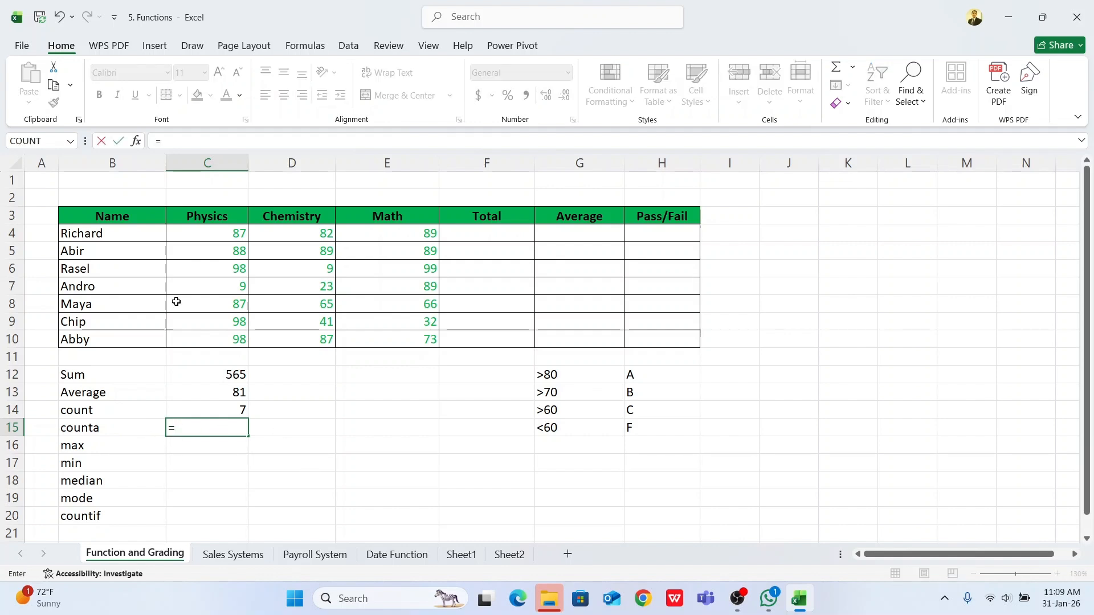
left_click(70, 141)
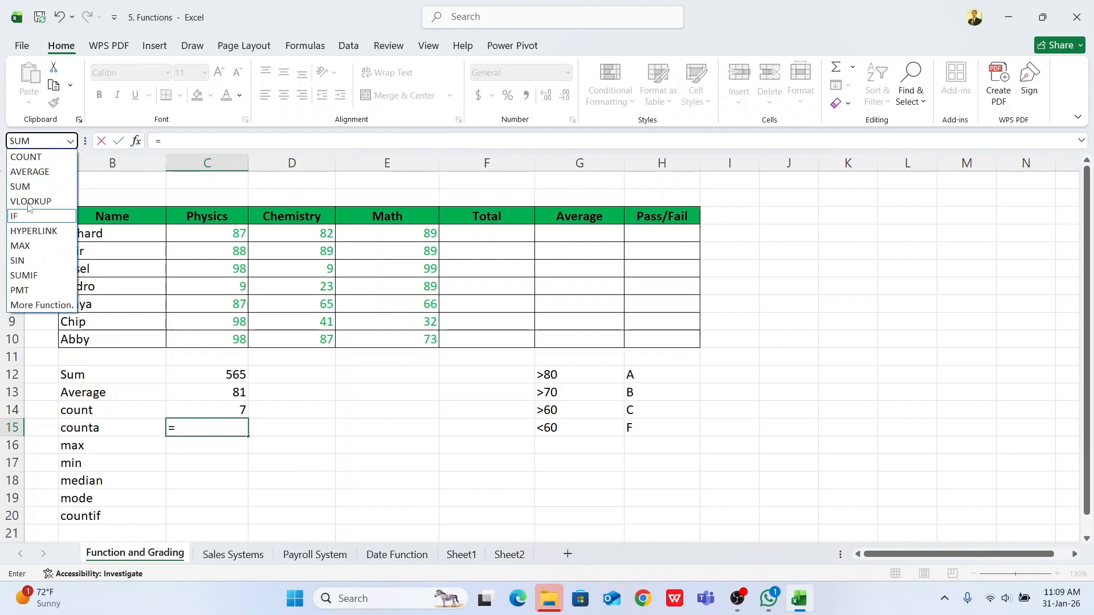
left_click(35, 305)
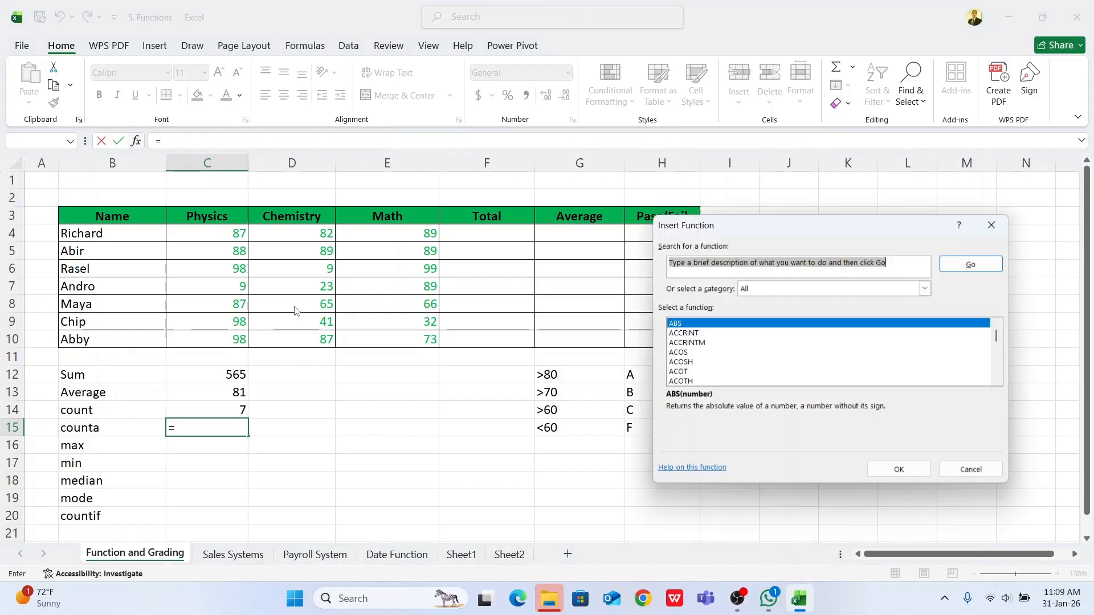
left_click(691, 363)
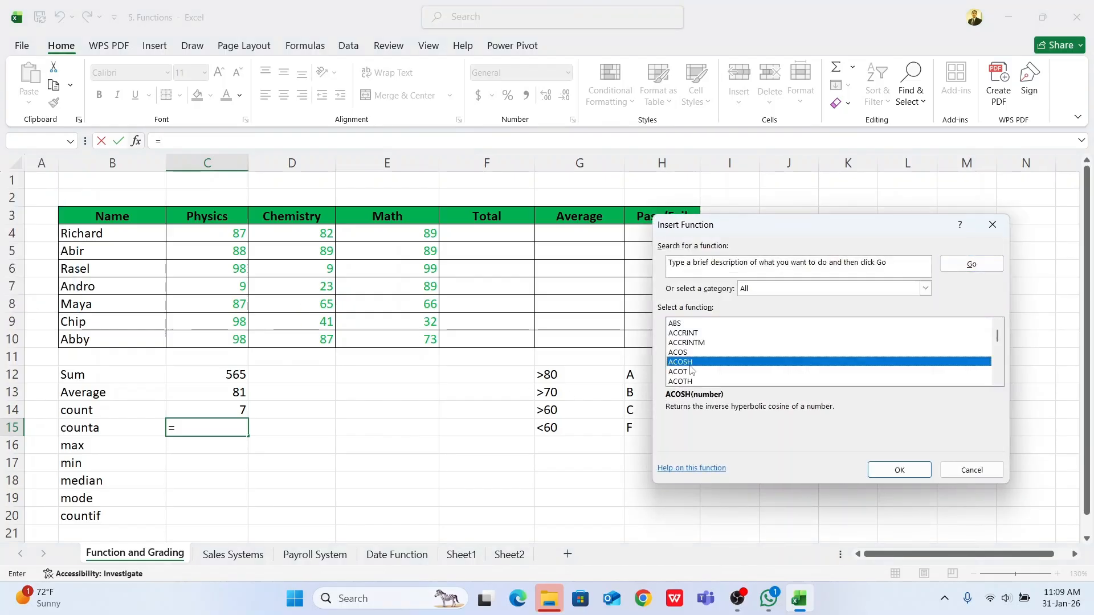
type("counta")
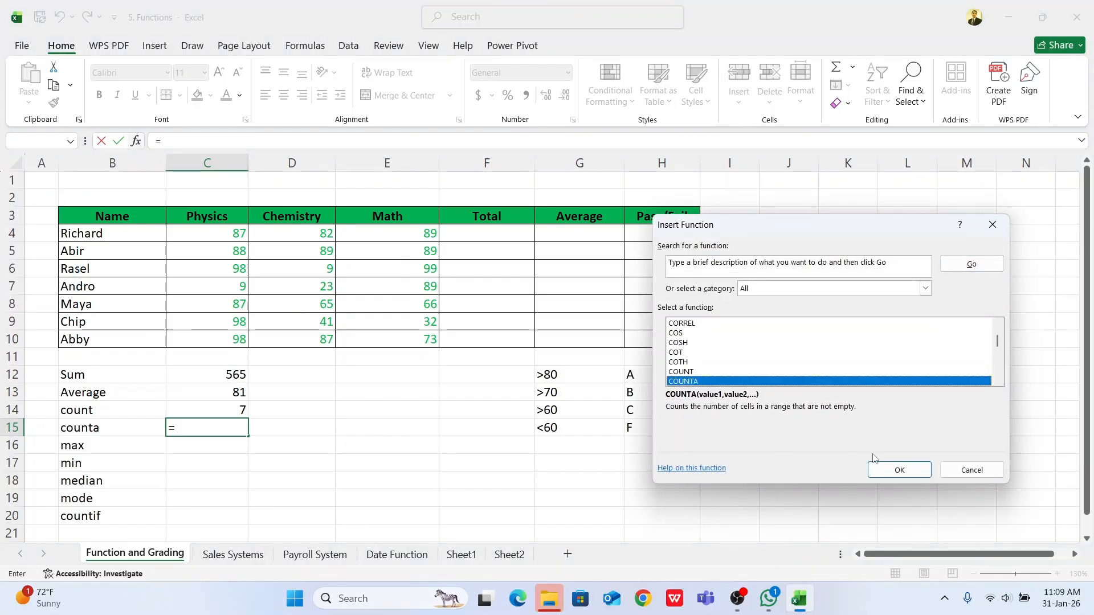
left_click(887, 470)
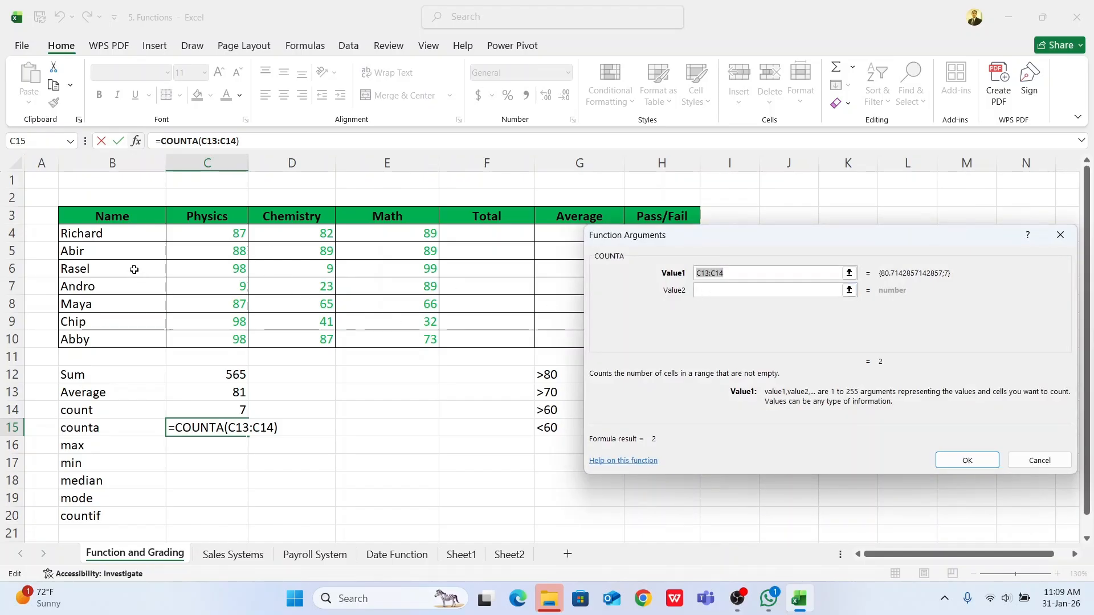
left_click_drag(104, 237, 106, 342)
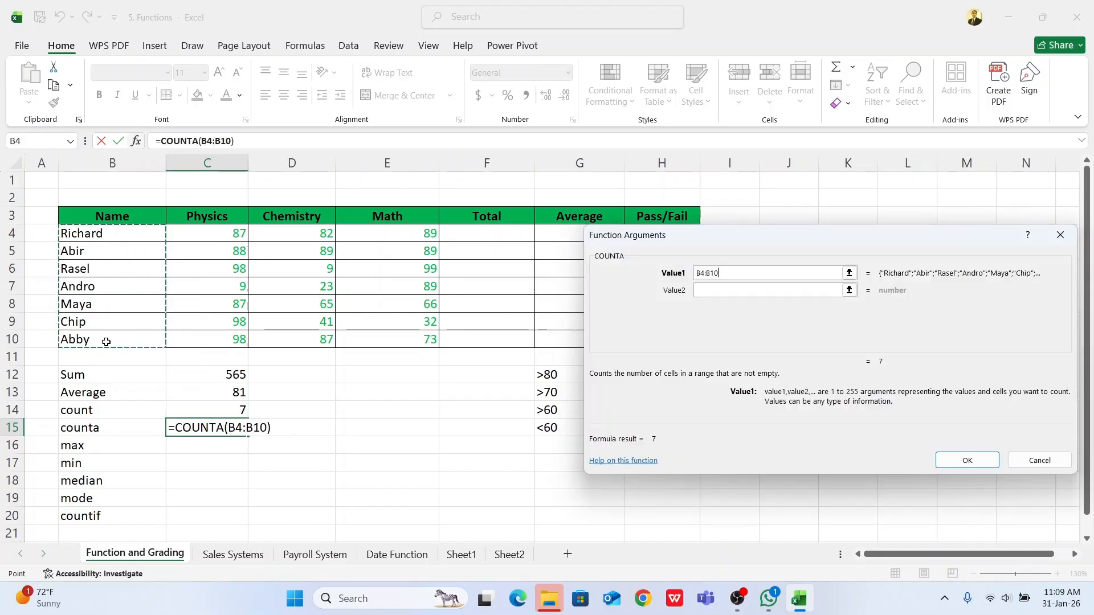
left_click(967, 460)
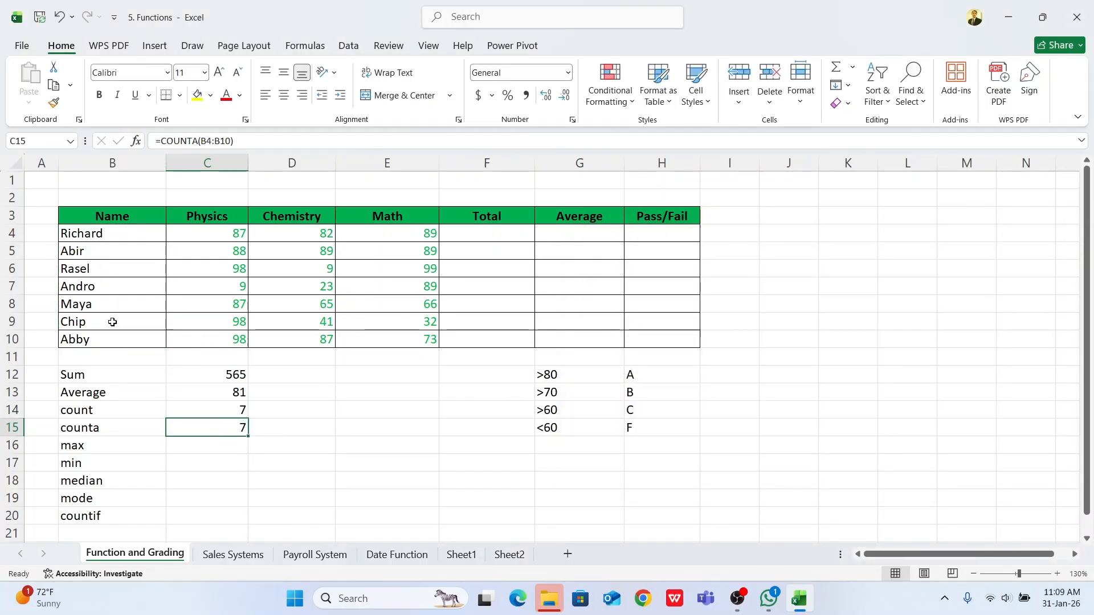
left_click(267, 428)
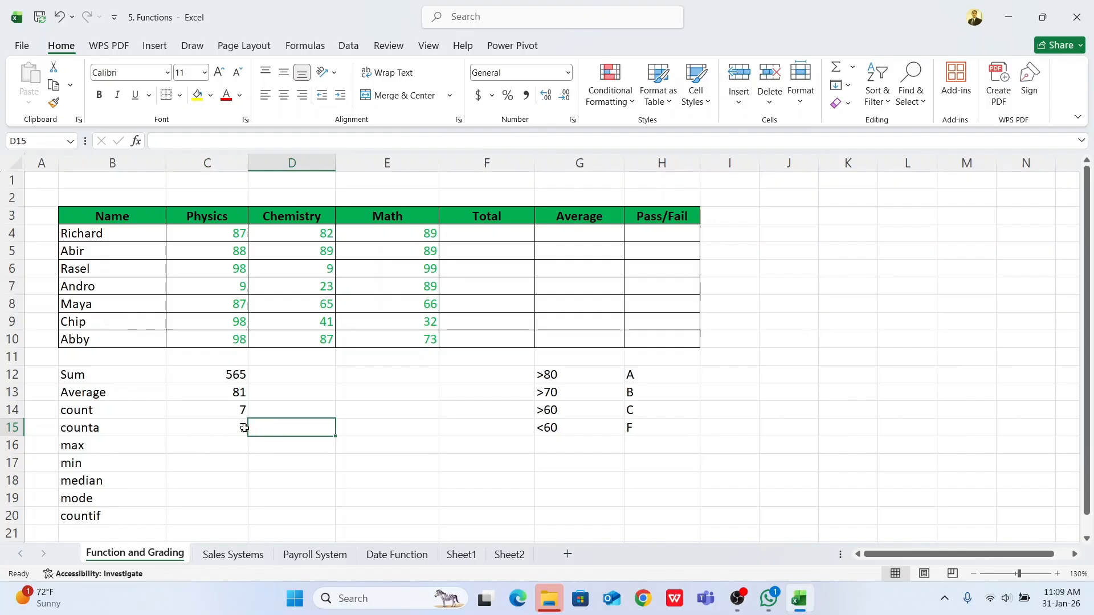
left_click(210, 425)
left_click(101, 428)
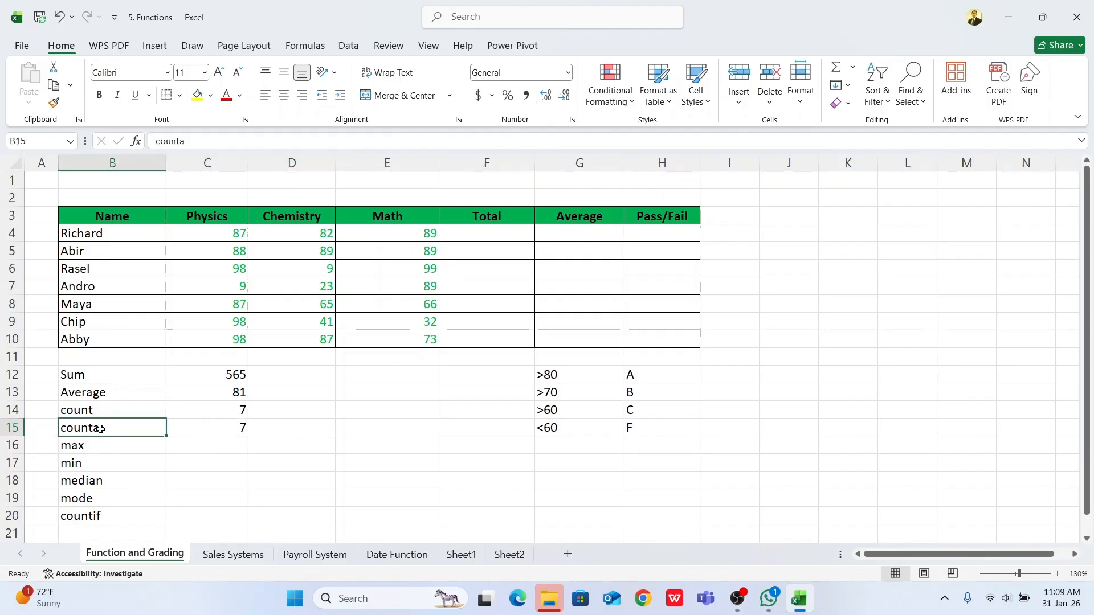
left_click(215, 411)
Step: Insert the COUNT function in D14 over the student names in B4:B10
left_click(292, 409)
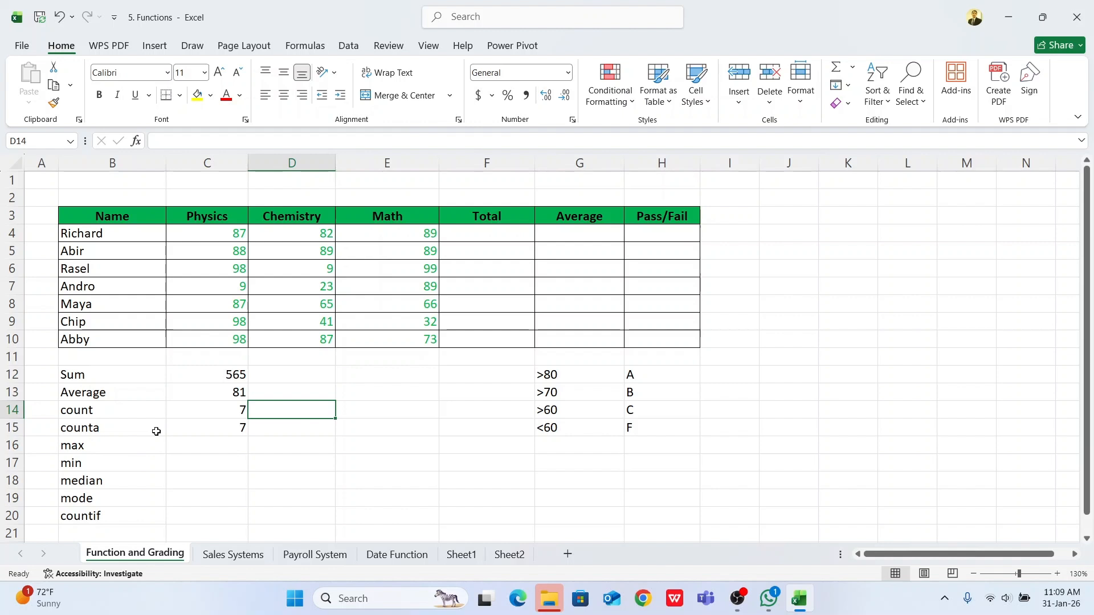
type("=")
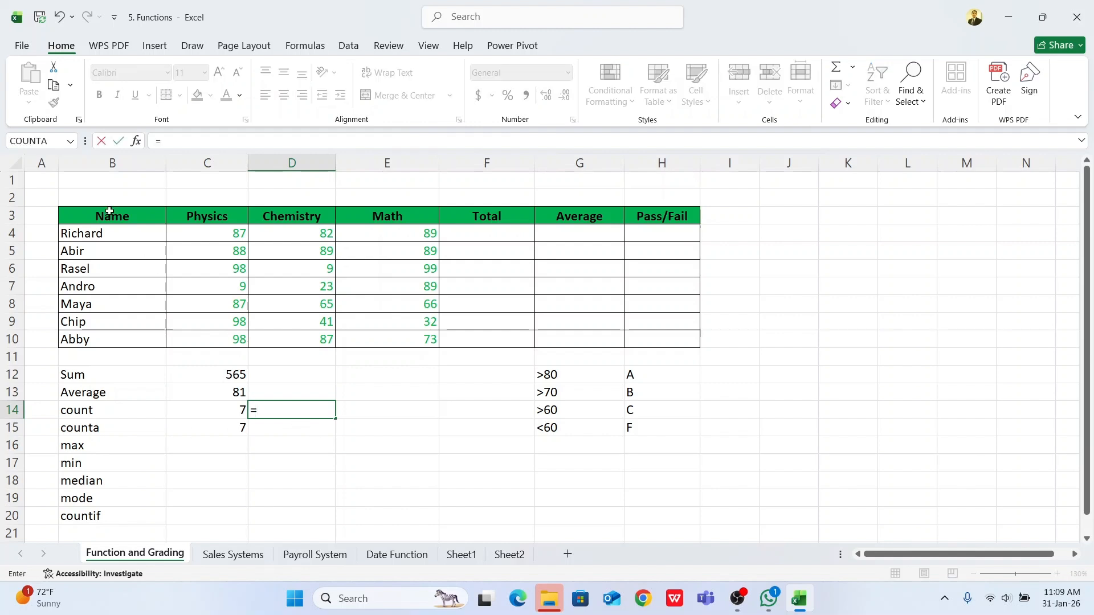
left_click(72, 142)
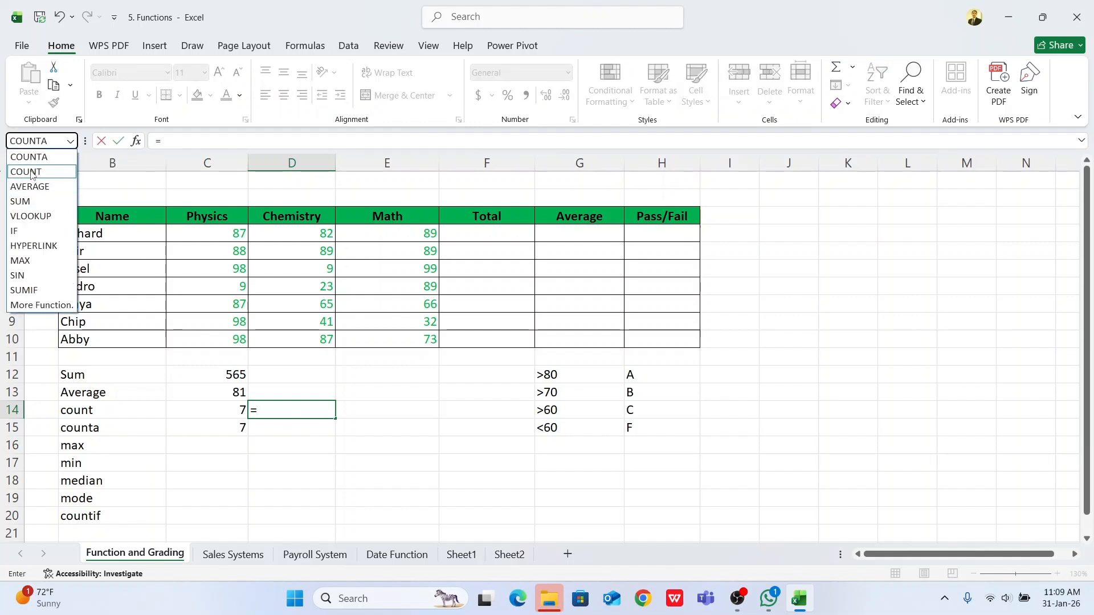
left_click(62, 172)
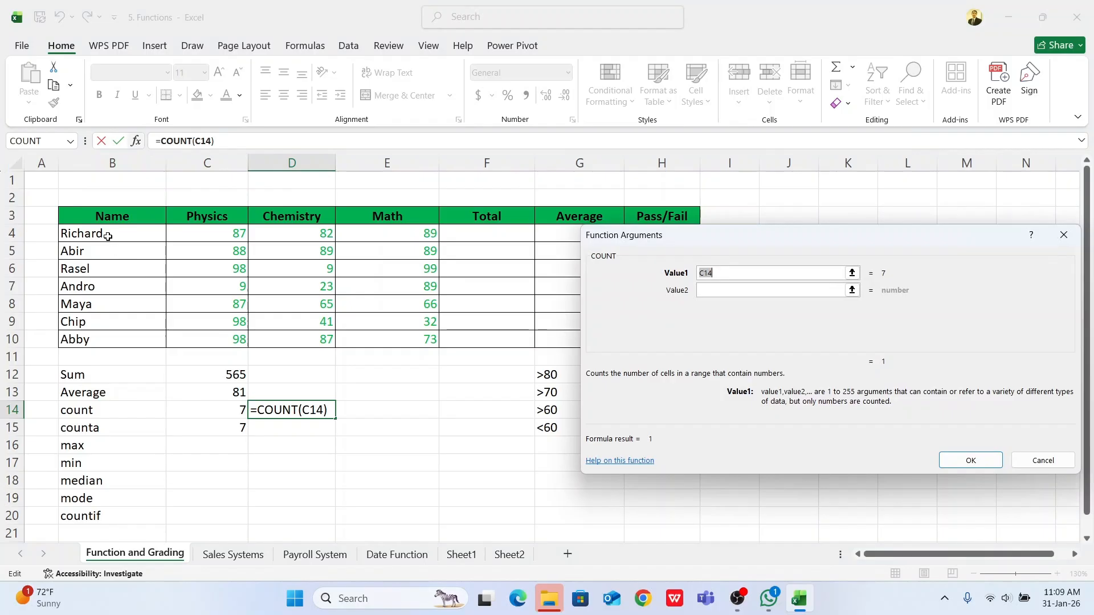
left_click_drag(108, 234, 102, 339)
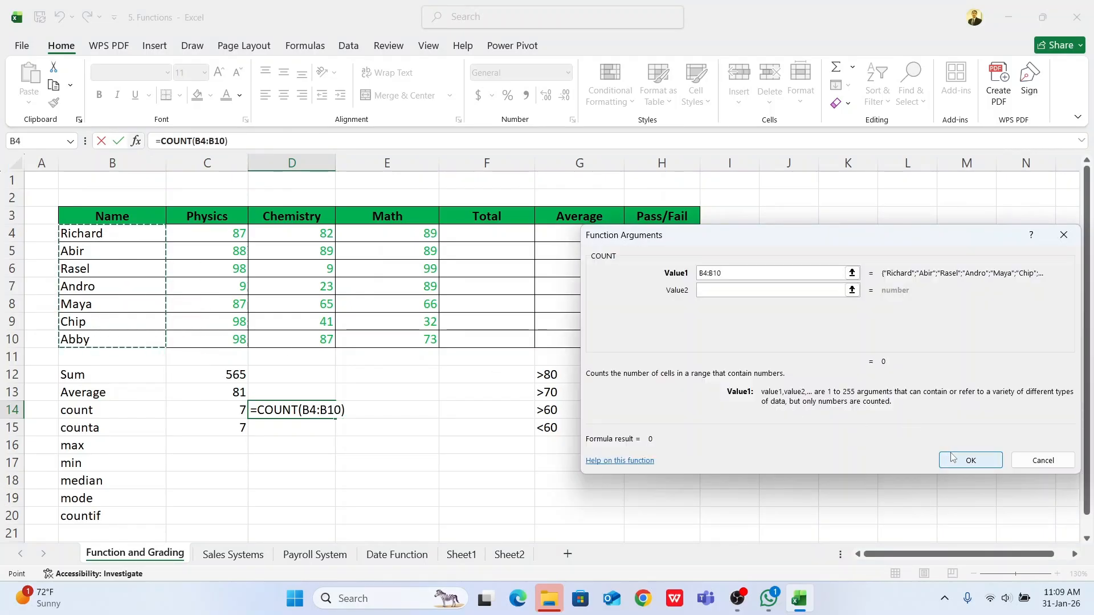
left_click(968, 459)
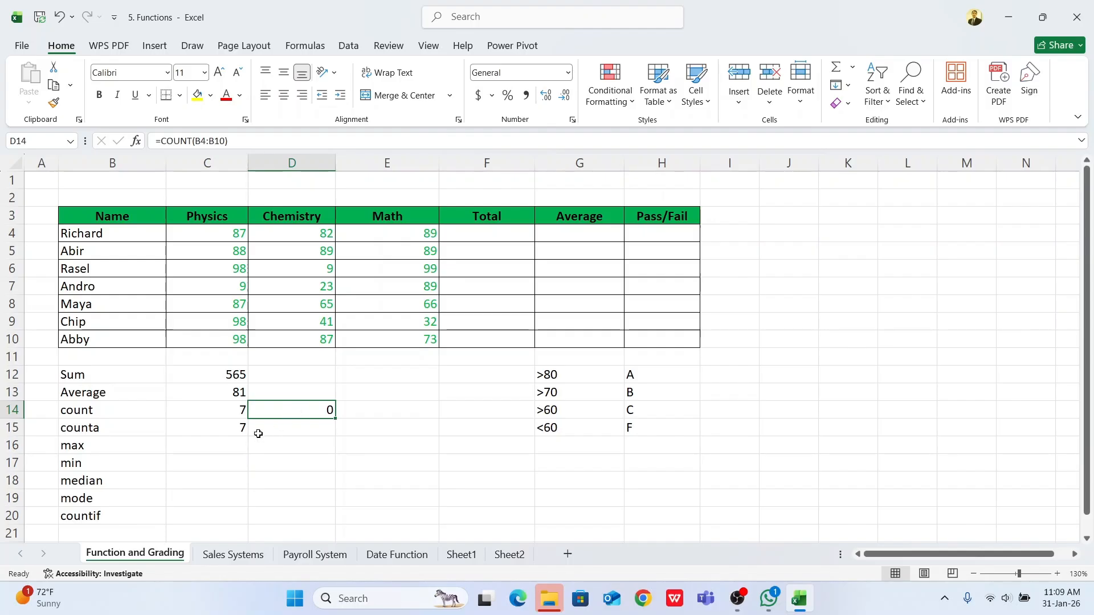
Step: Insert the COUNTA function in D15 over the Physics marks in C4:C10
left_click(220, 431)
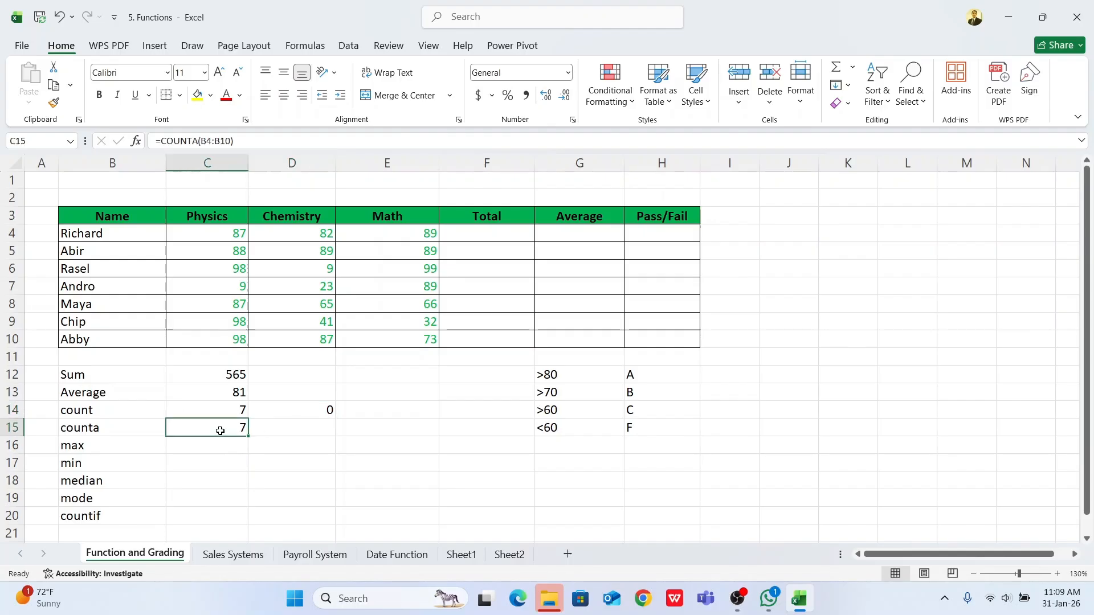
left_click(285, 429)
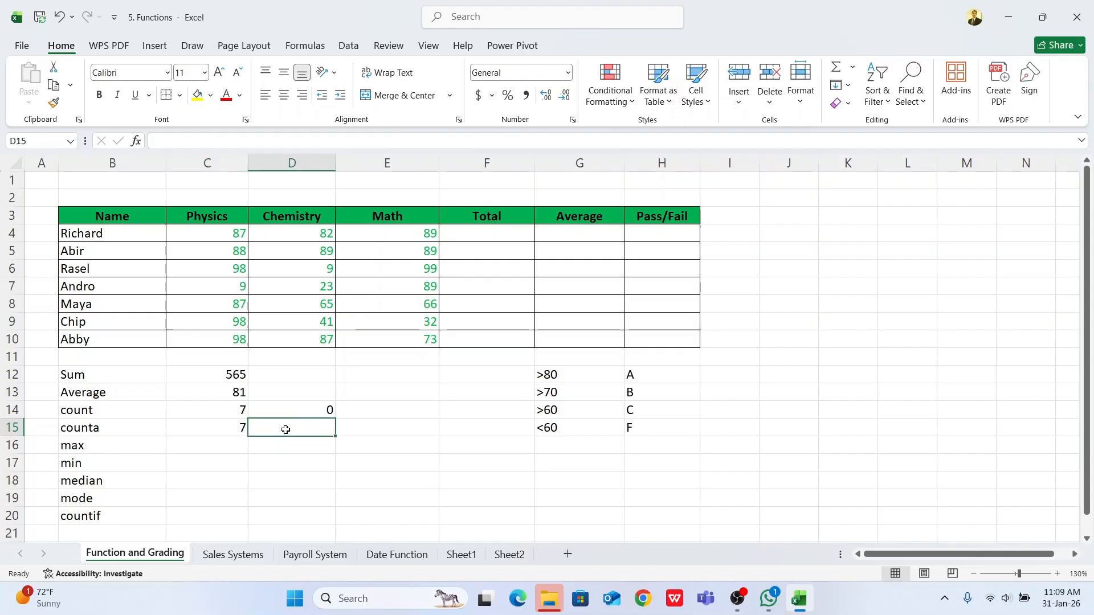
type("=")
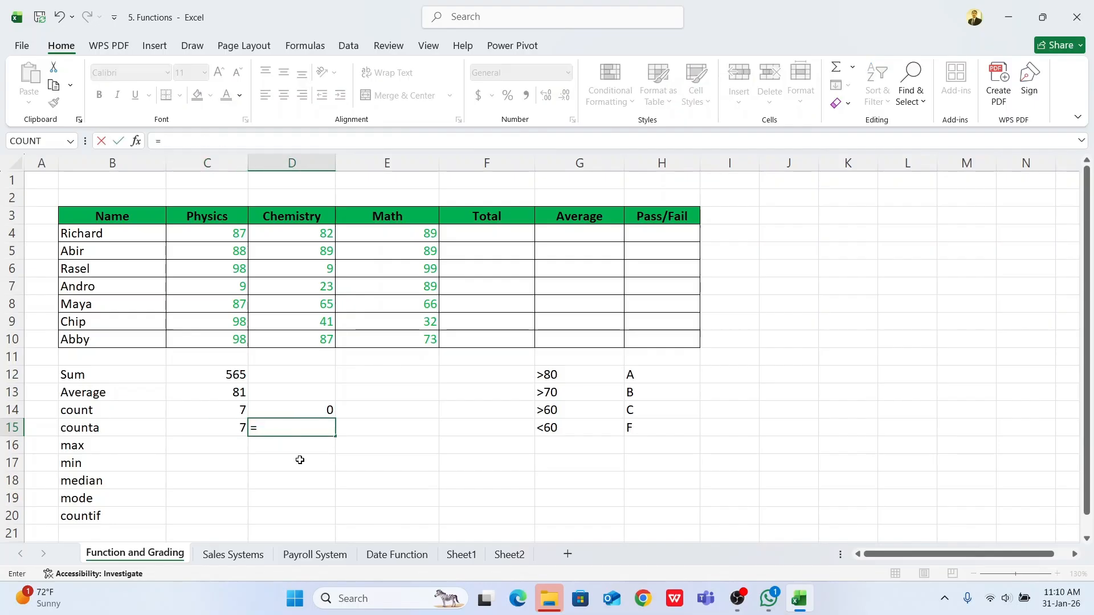
left_click(71, 142)
left_click(25, 171)
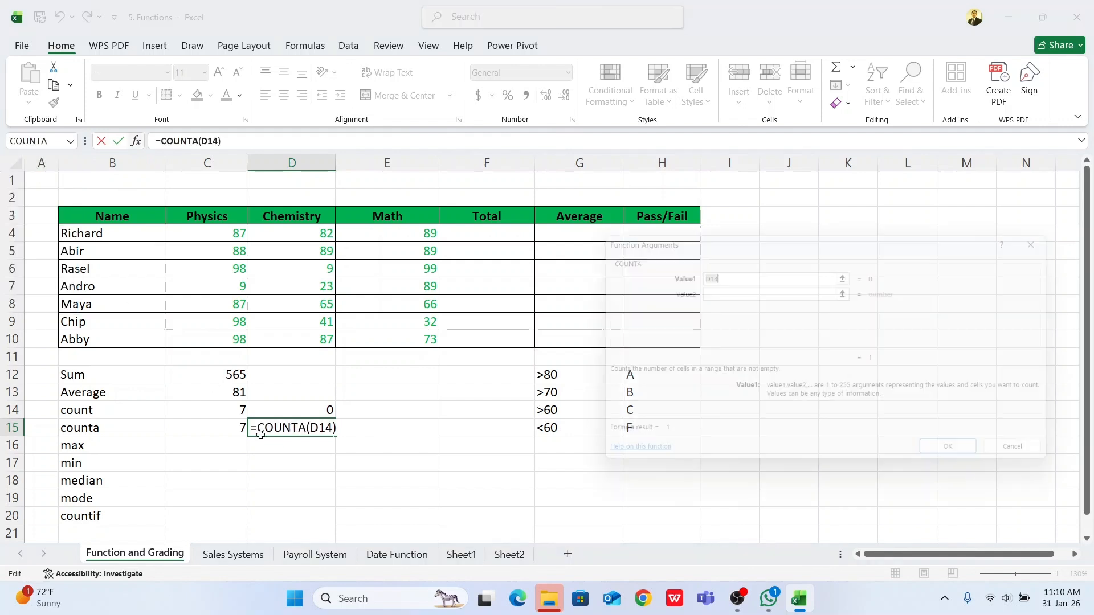
left_click_drag(214, 234, 220, 339)
left_click(956, 462)
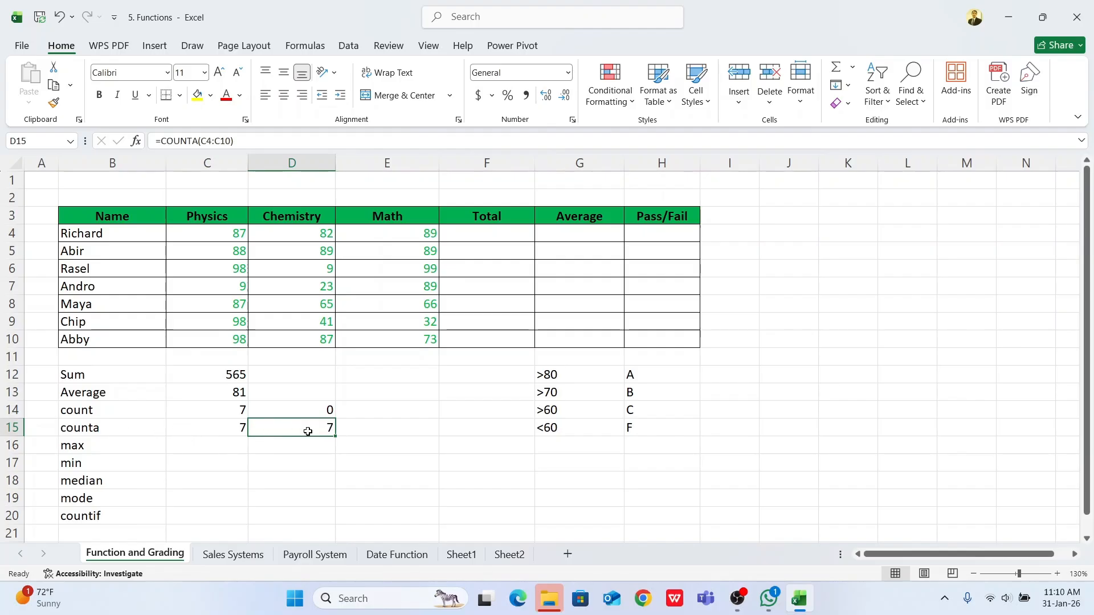
left_click(222, 425)
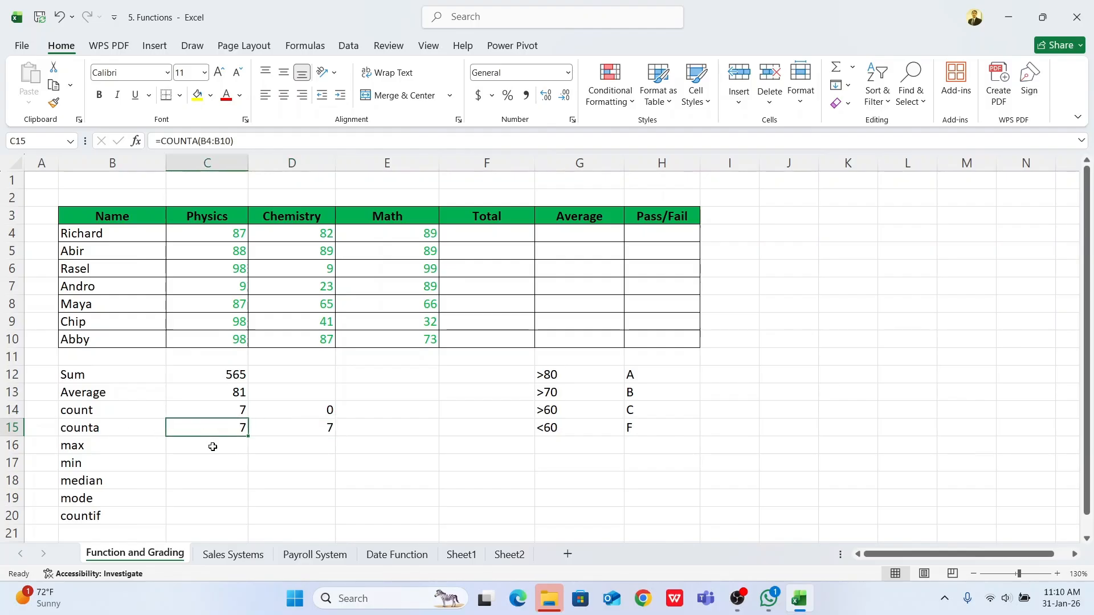
left_click(213, 447)
left_click(80, 408)
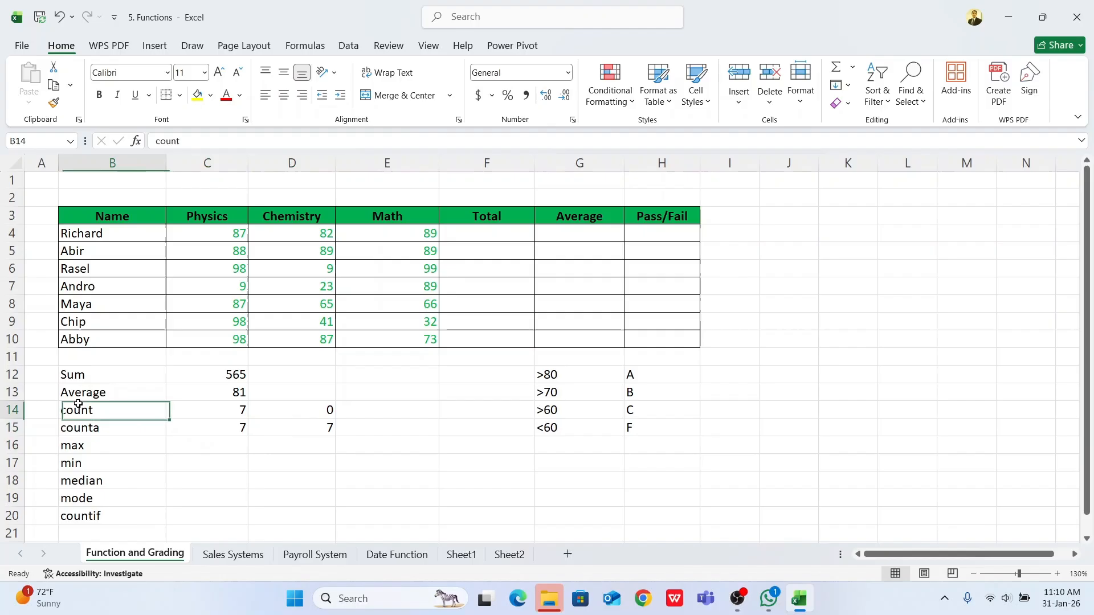
left_click(211, 413)
left_click(313, 405)
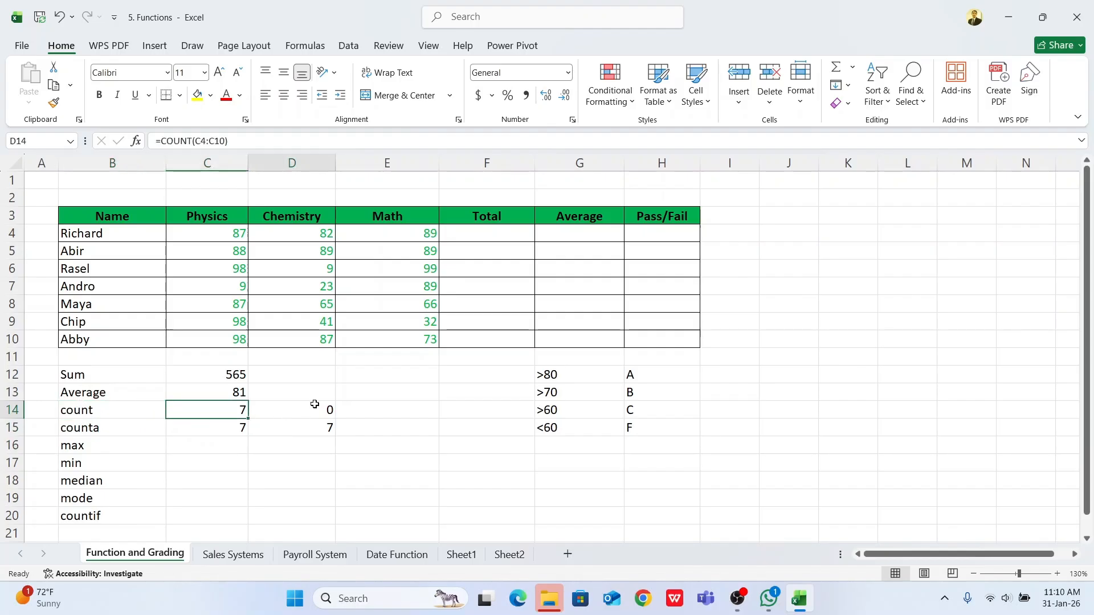
Step: Insert the MAX function in C16 to find the highest Physics mark in C4:C10
left_click(223, 441)
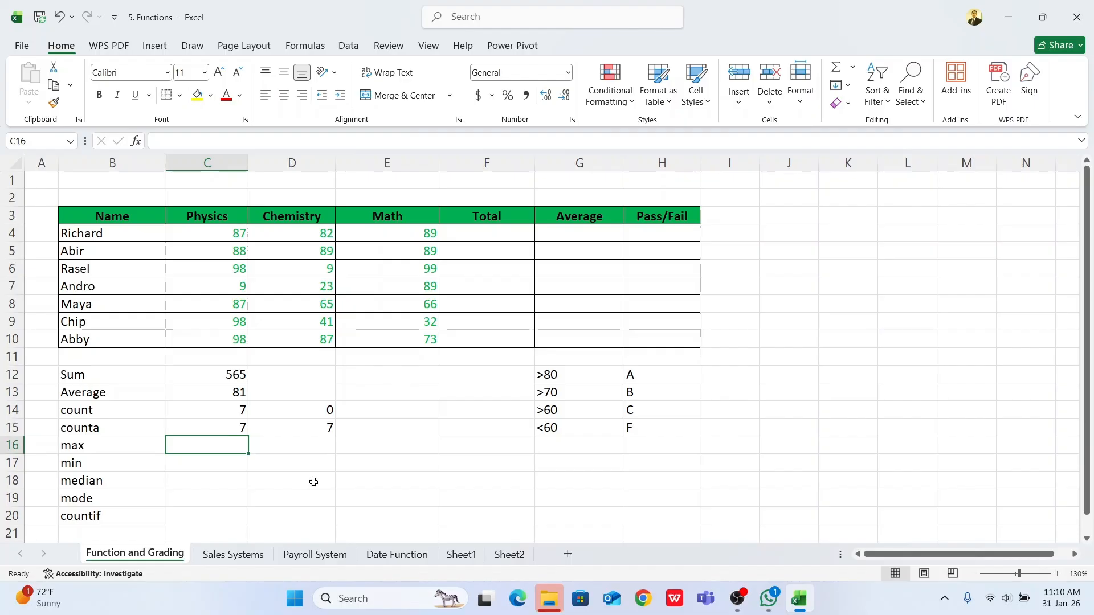
type("=")
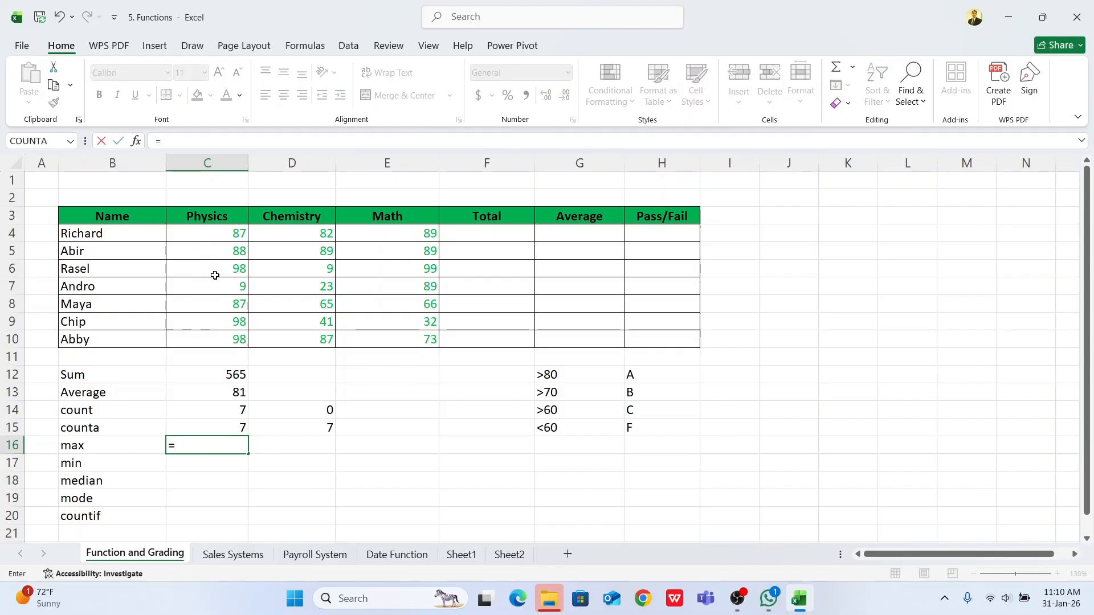
left_click(73, 141)
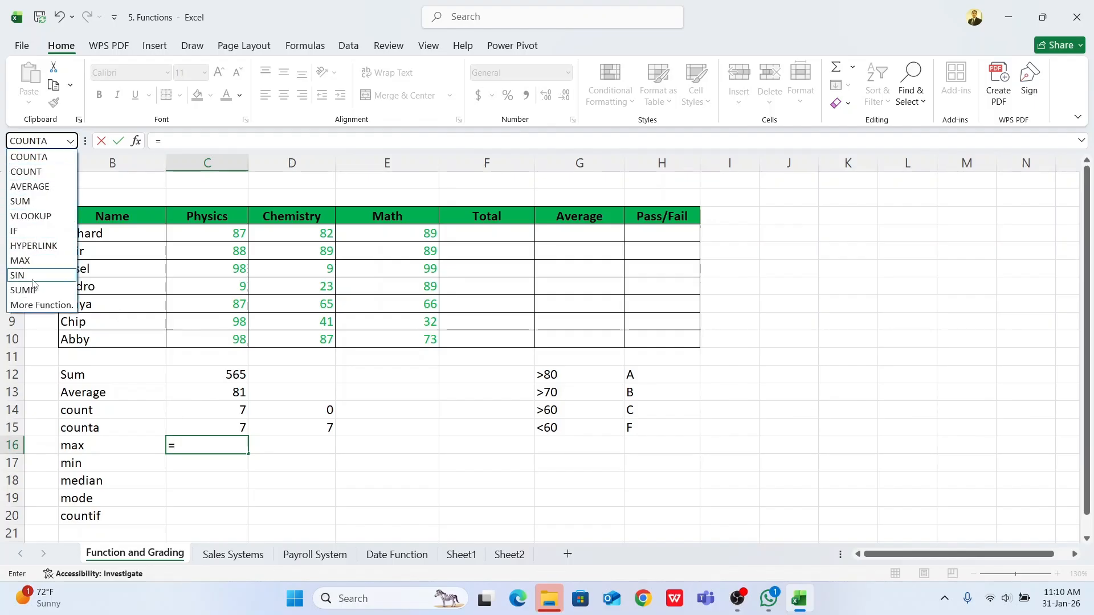
left_click(22, 261)
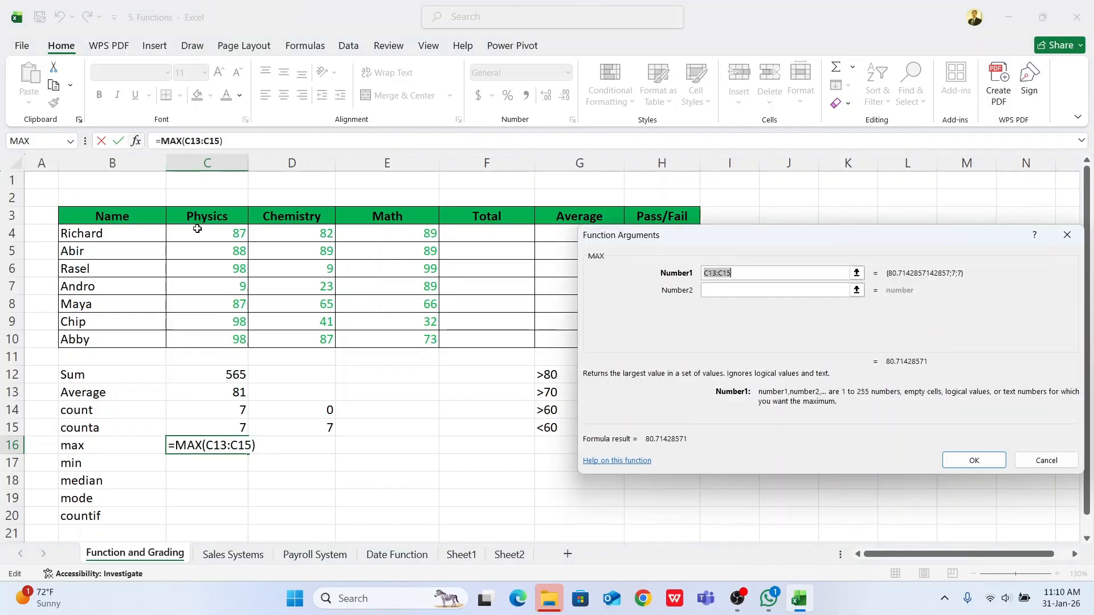
left_click_drag(198, 228, 206, 336)
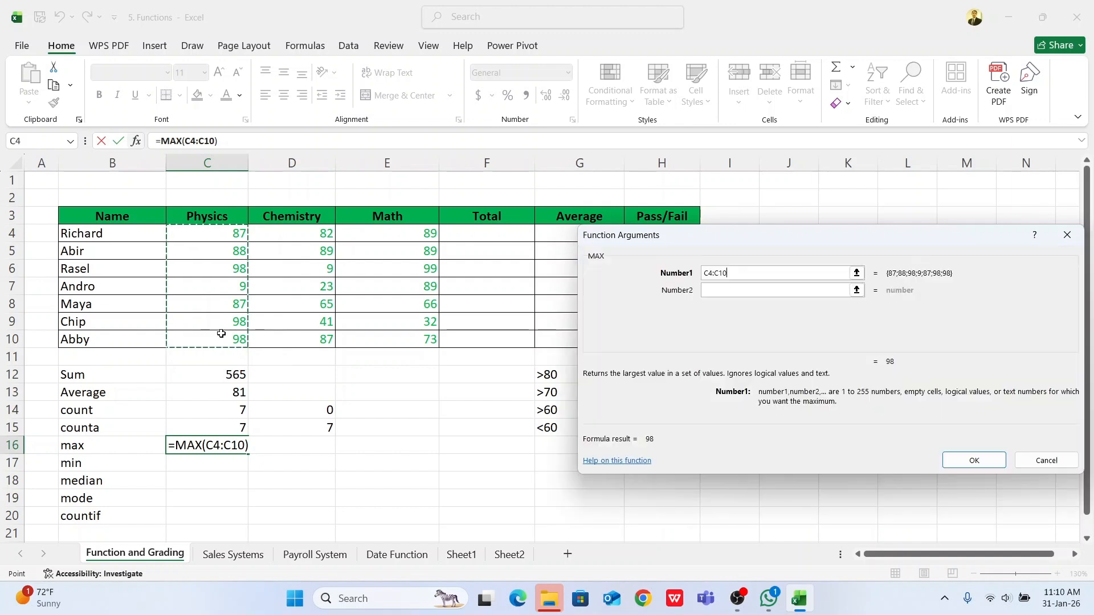
left_click(975, 462)
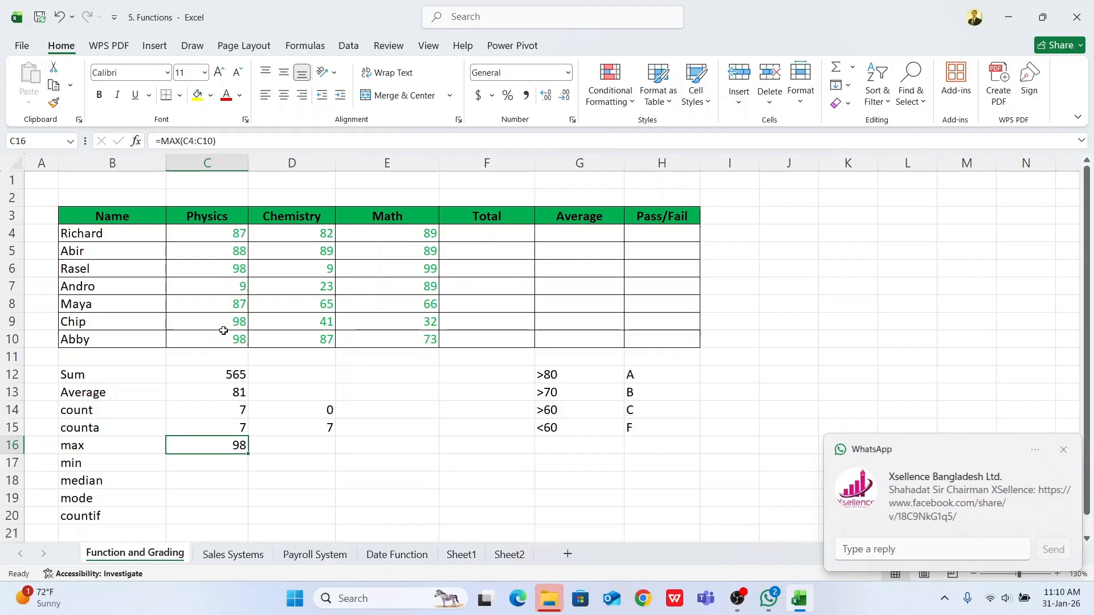
Step: Insert the MIN function in C17 to find the lowest Physics mark in C4:C10
left_click(208, 463)
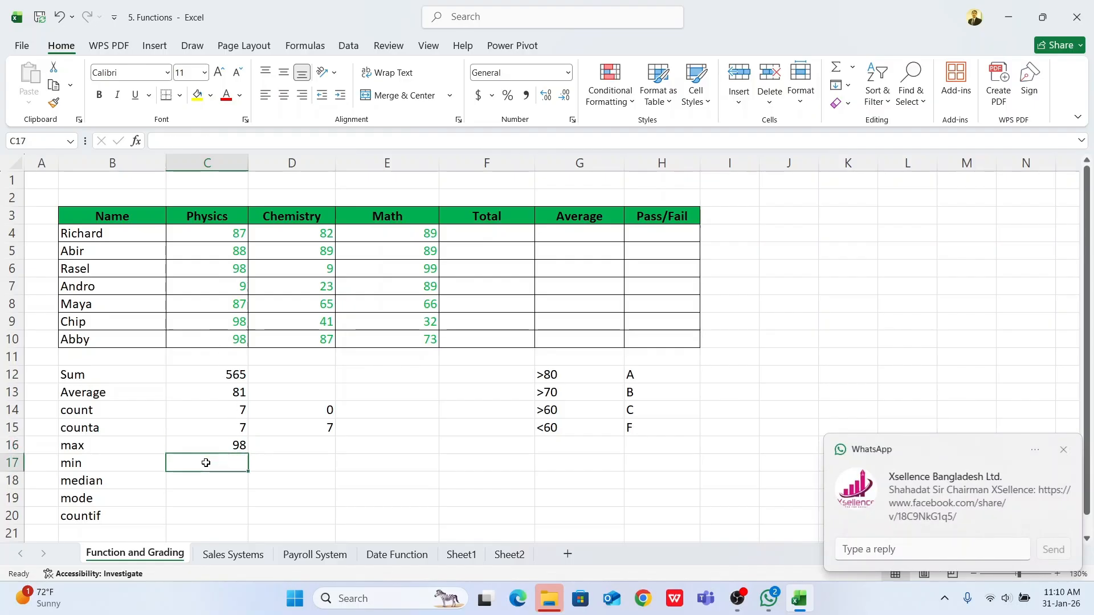
left_click(1063, 450)
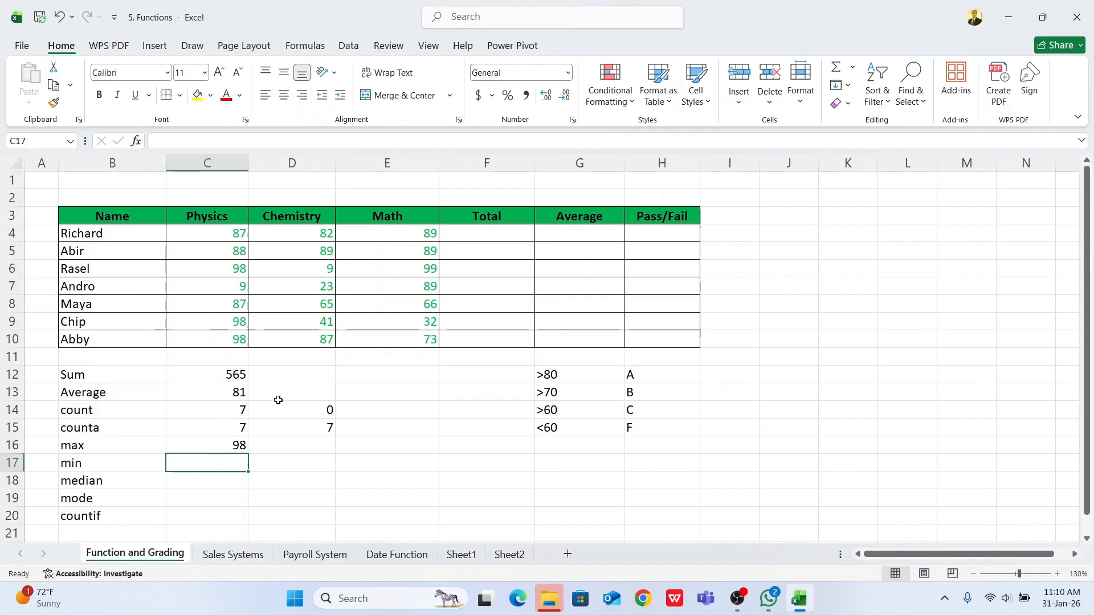
type("=")
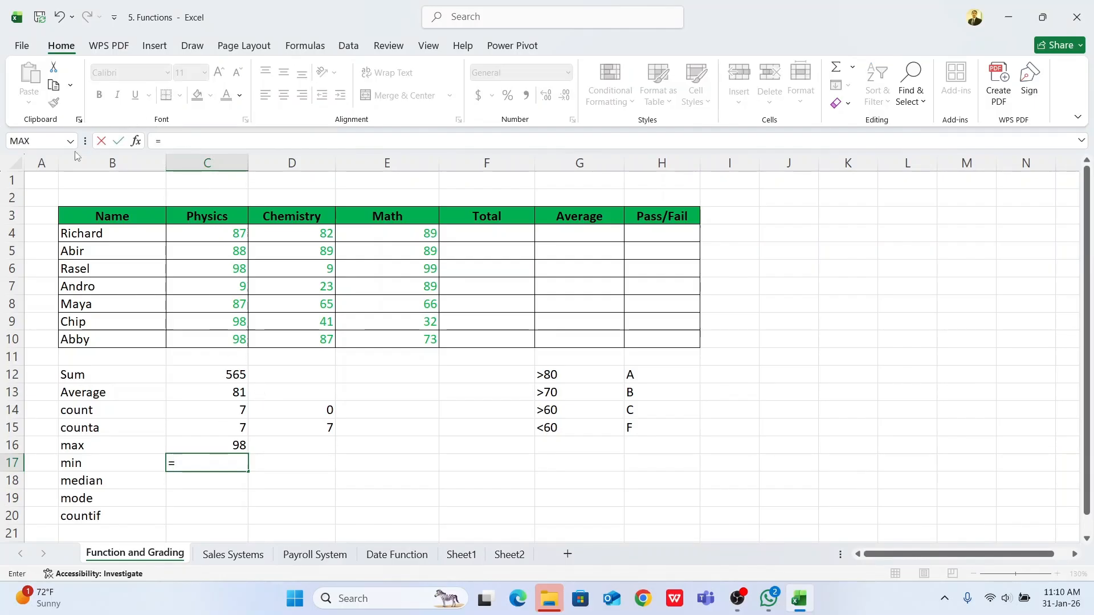
left_click(72, 142)
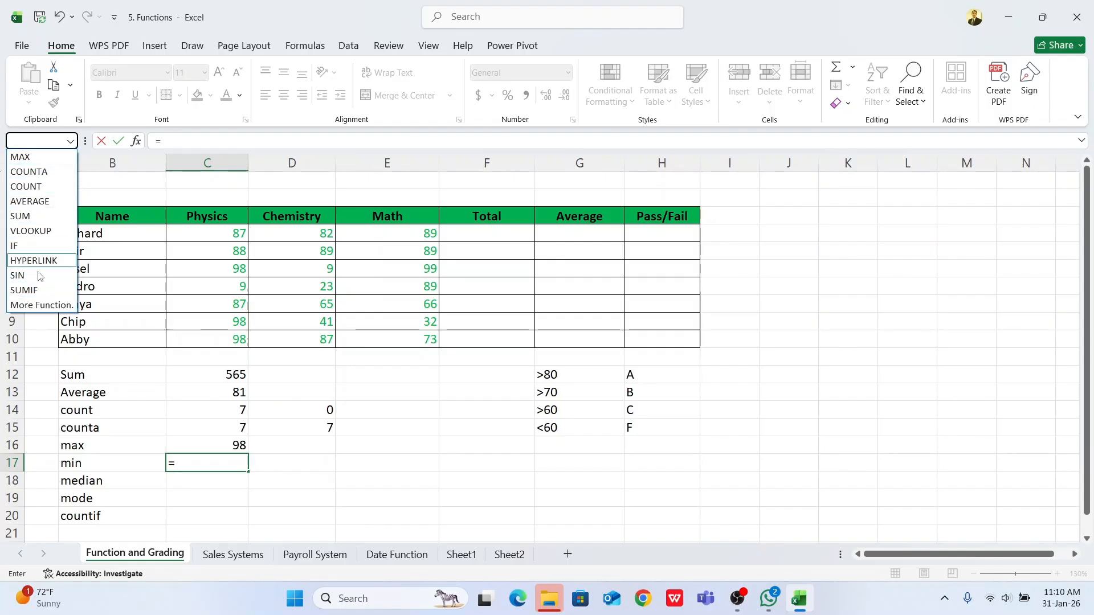
left_click(34, 307)
left_click(698, 353)
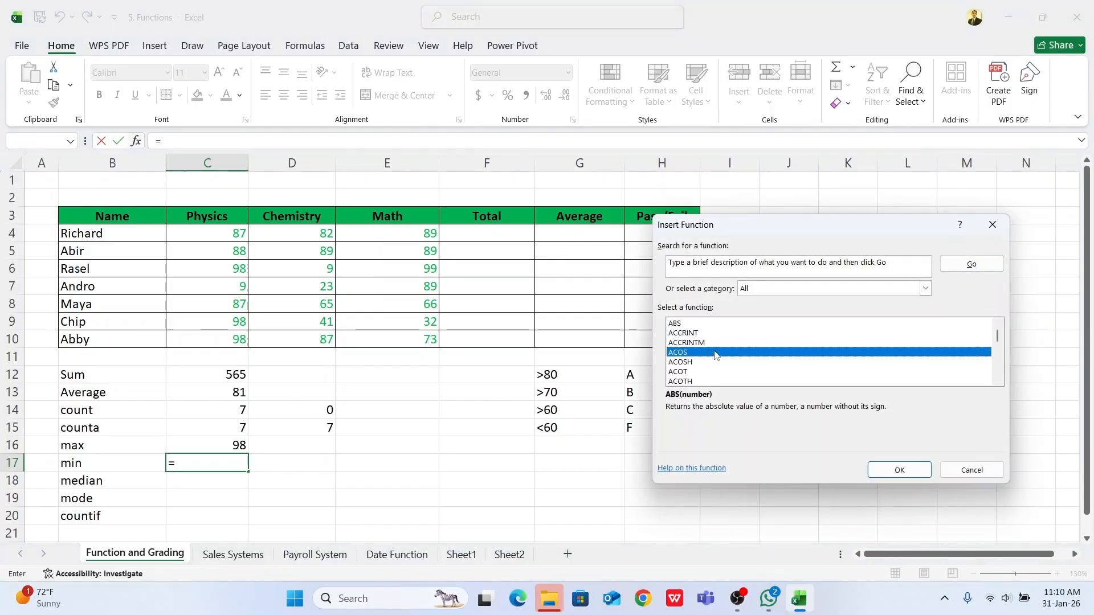
type("min")
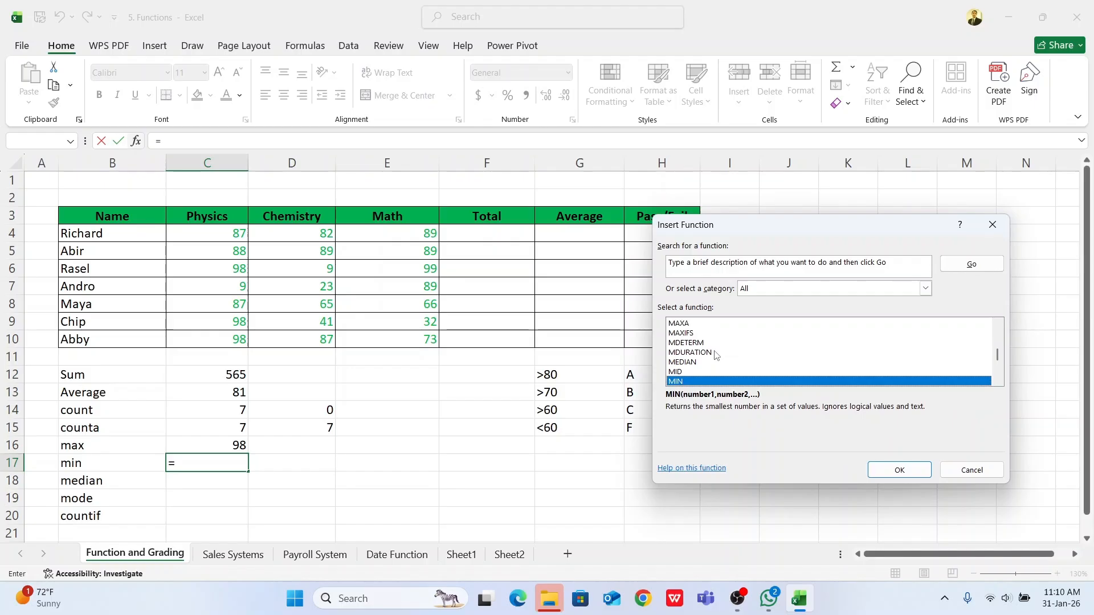
left_click(899, 470)
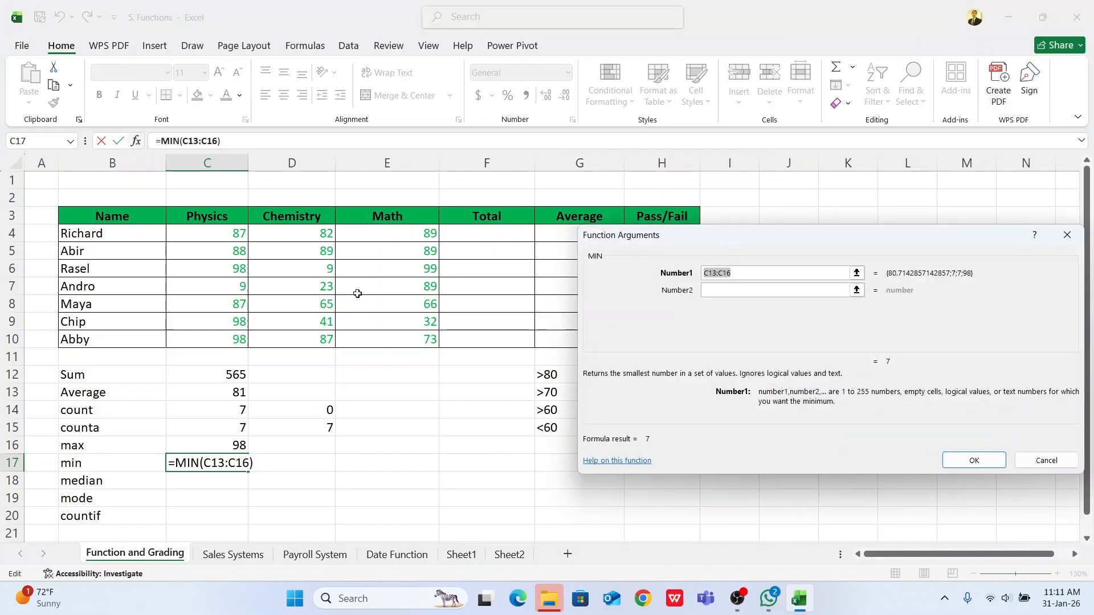
left_click_drag(221, 225, 245, 341)
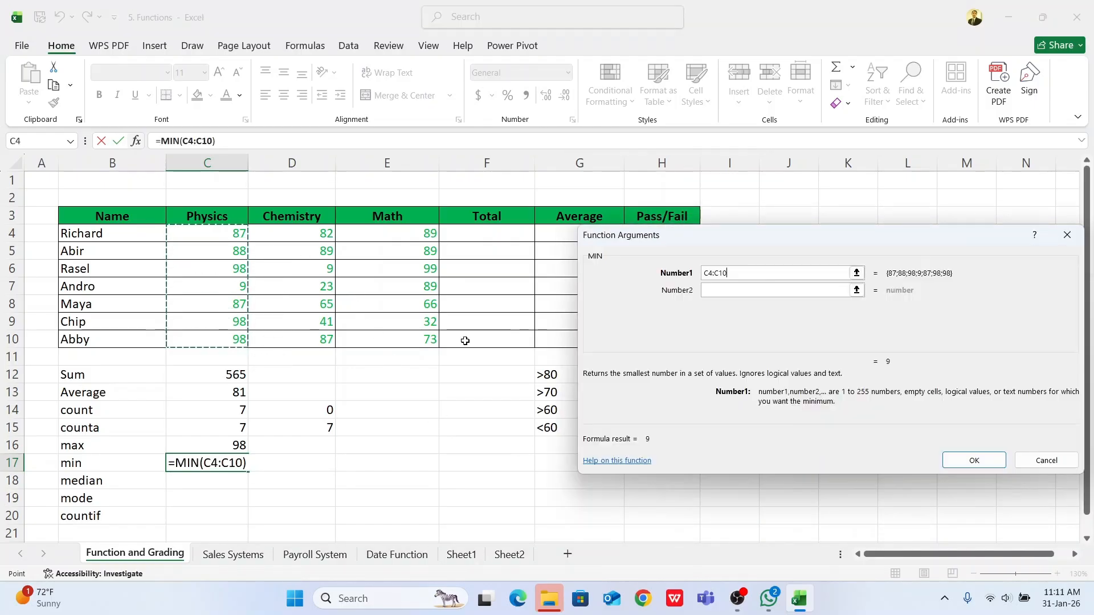
left_click(975, 460)
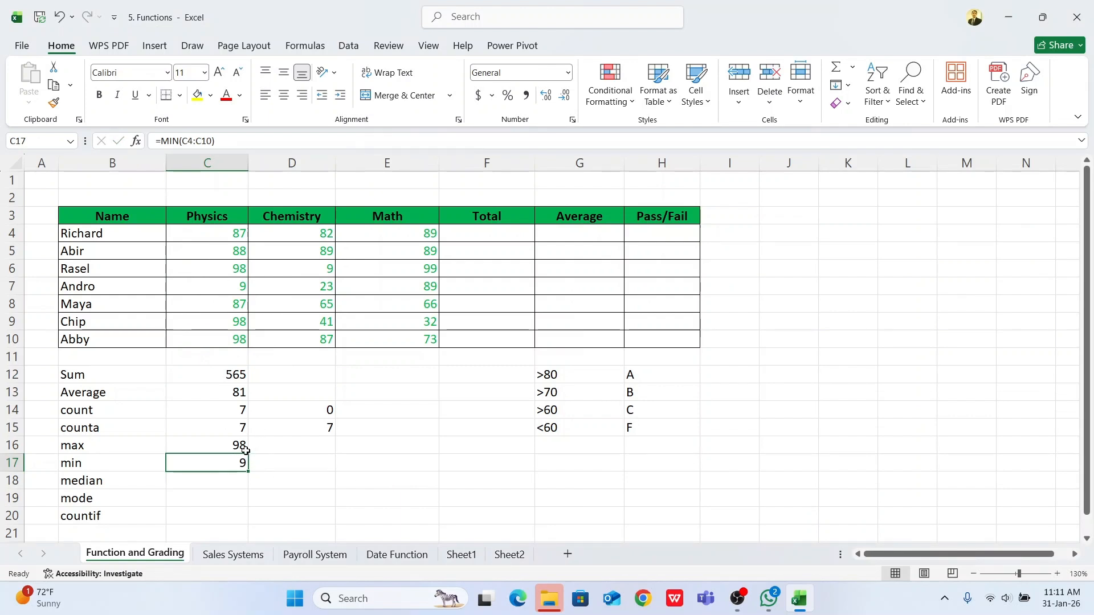
Step: Insert the MEDIAN function in C18 to find the middle value of the Physics marks in C4:C10
left_click(213, 484)
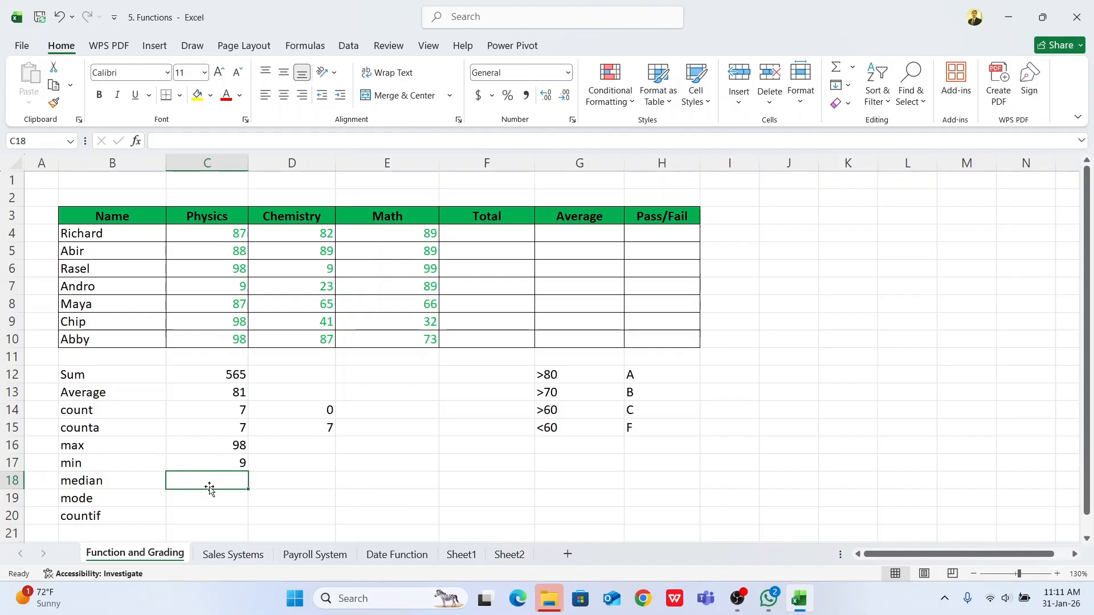
type("=")
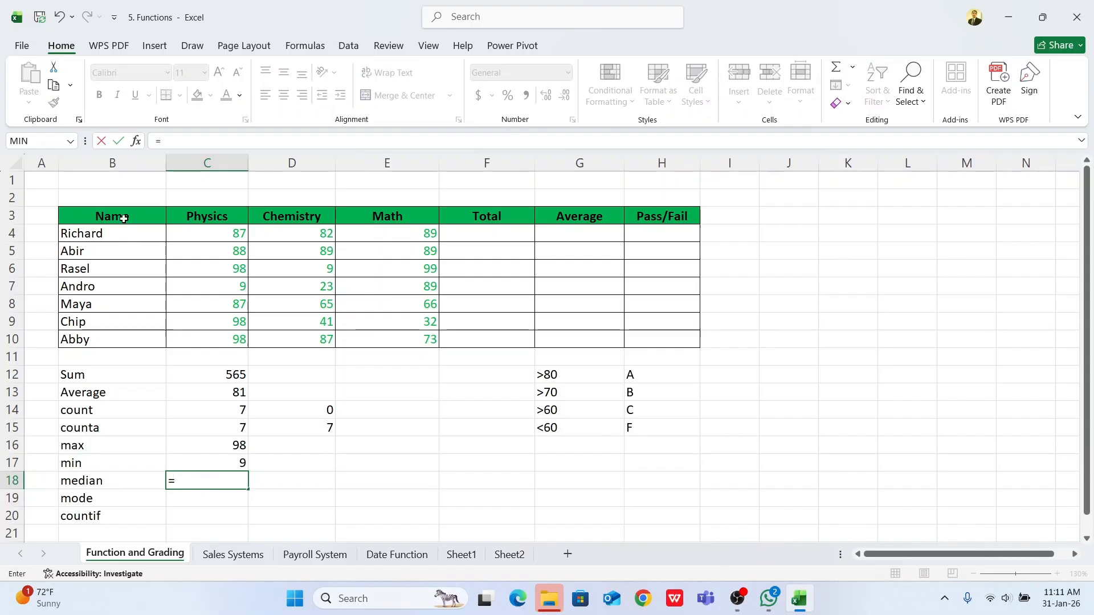
left_click(70, 141)
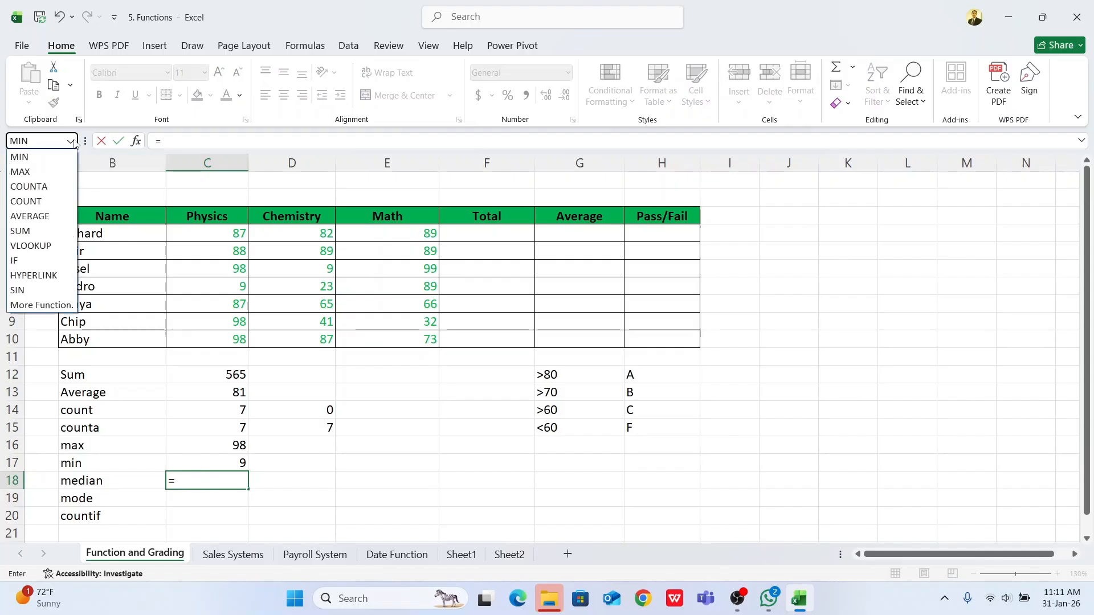
left_click(36, 306)
left_click(702, 372)
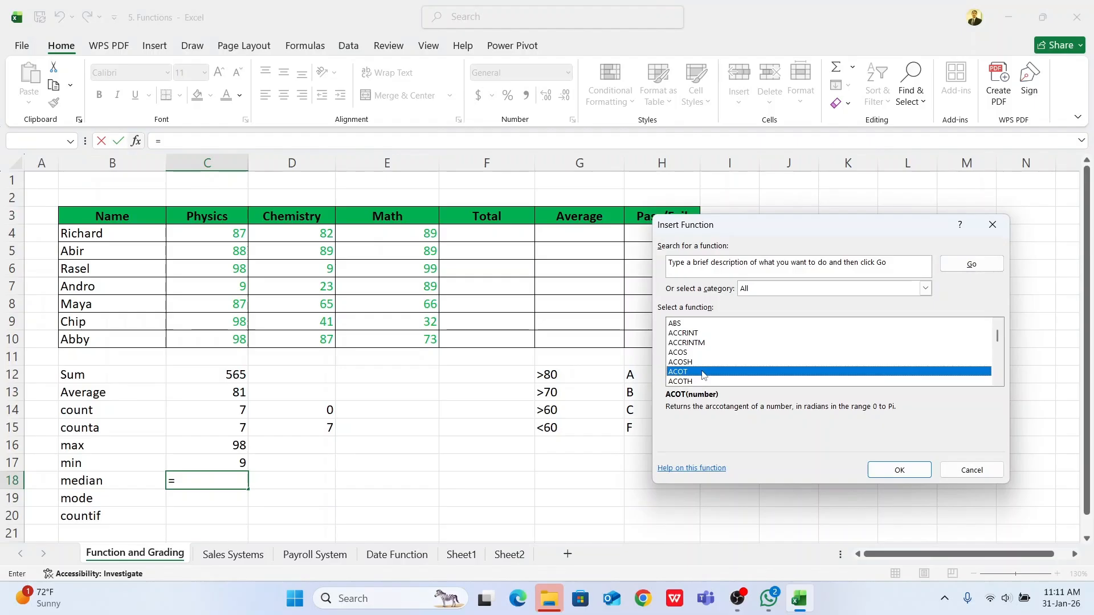
key("m")
key("e")
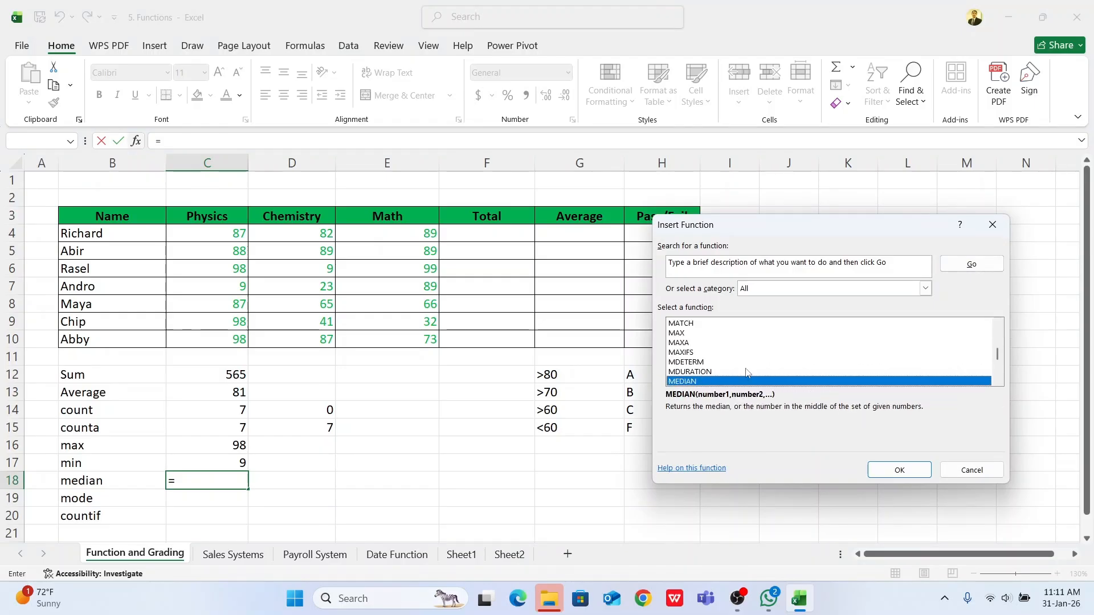
left_click(906, 471)
left_click(226, 234)
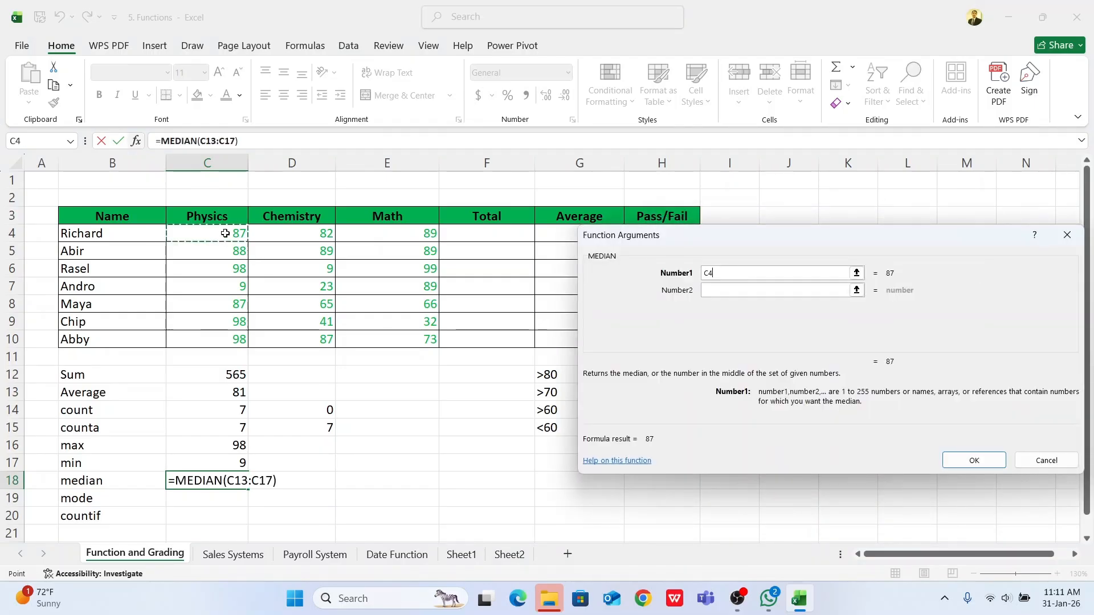
left_click_drag(225, 234, 242, 341)
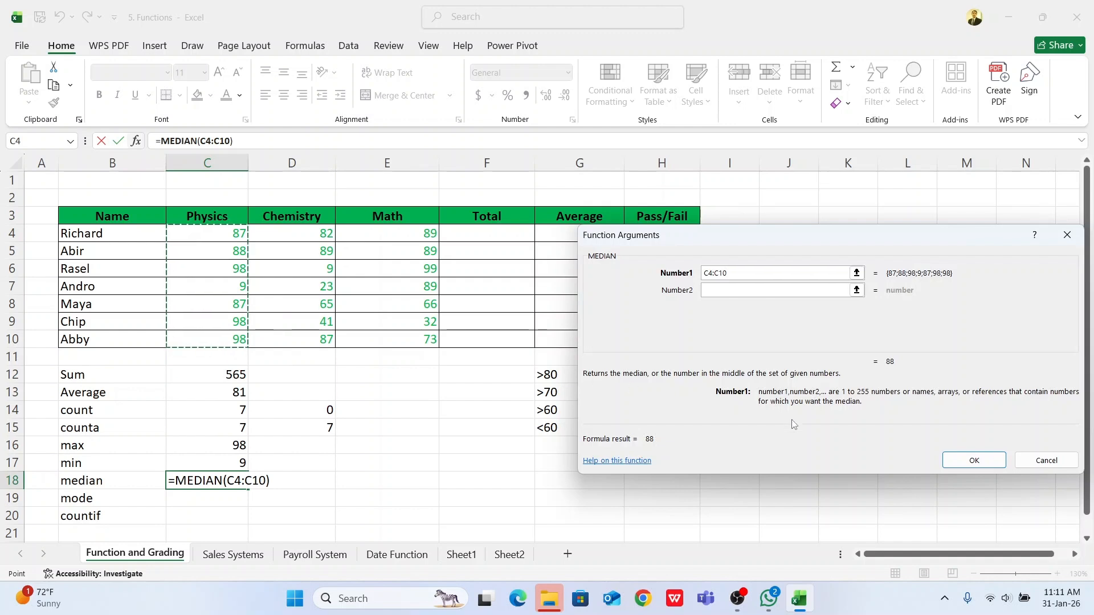
left_click(954, 459)
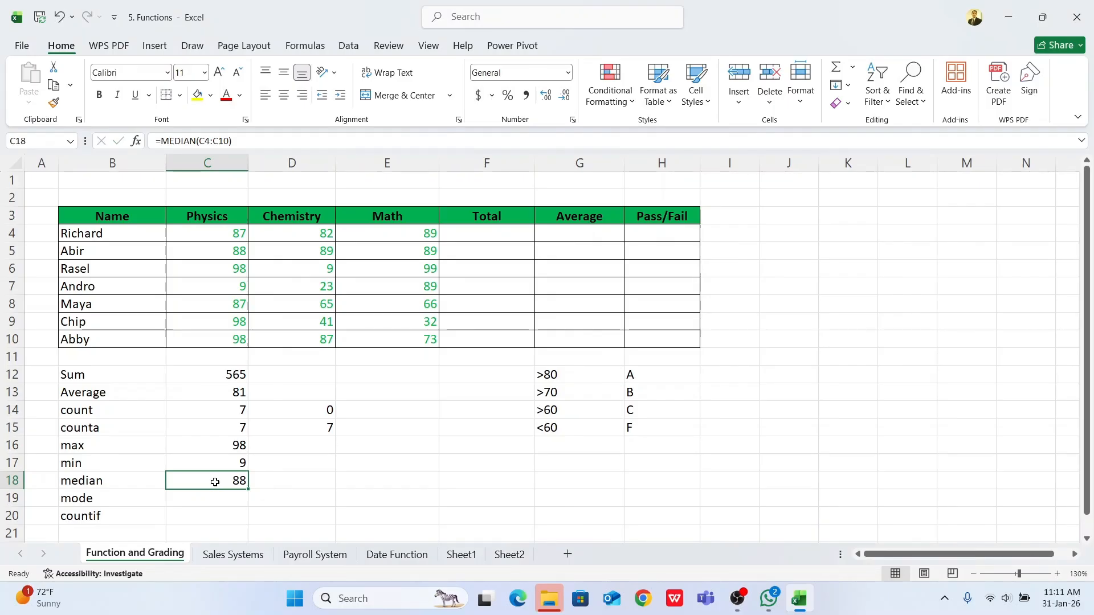
Step: Insert the MODE function in C19 to find the most frequent Physics mark in C4:C10
left_click(200, 501)
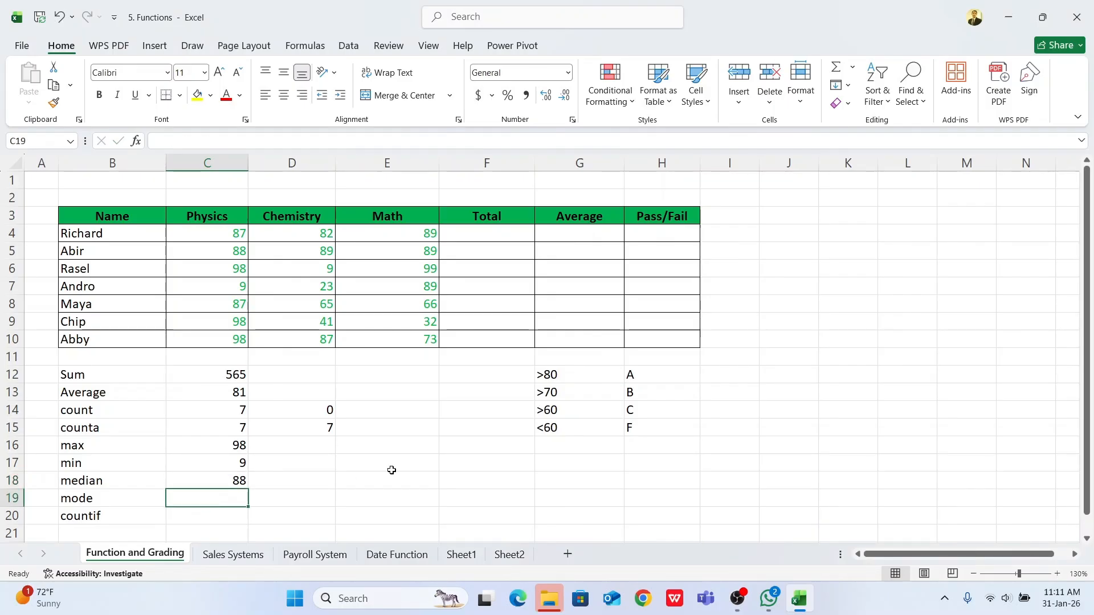
type("=")
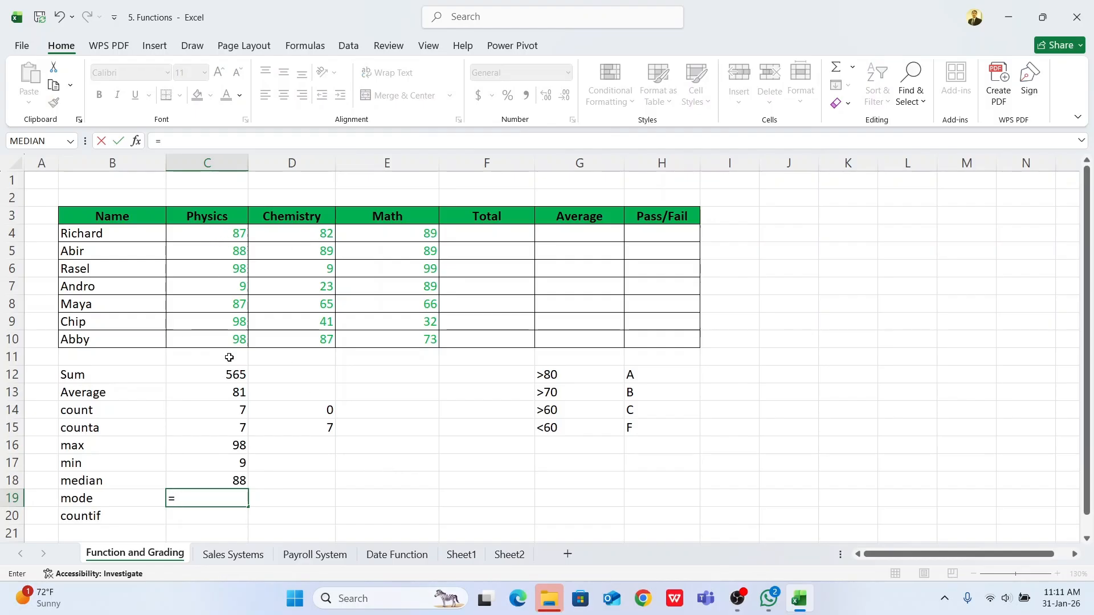
left_click(70, 141)
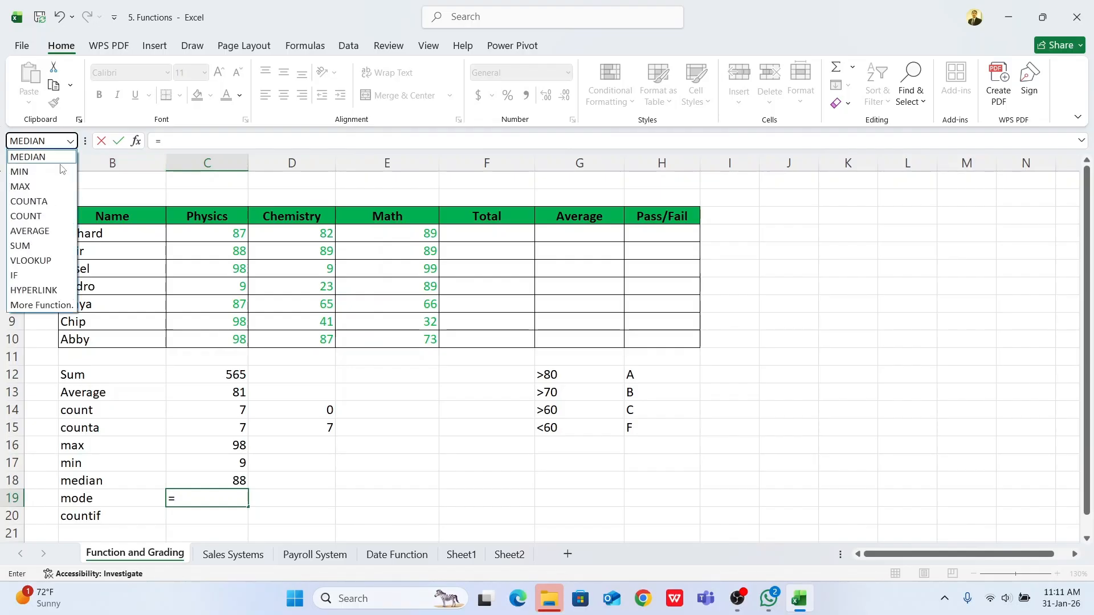
left_click(29, 306)
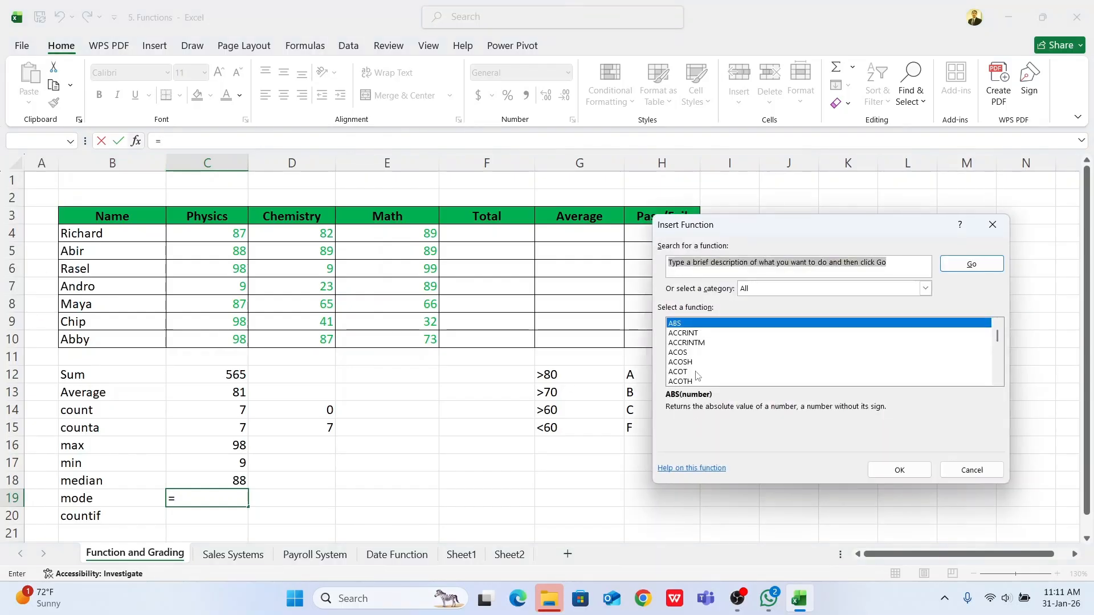
left_click(692, 363)
type("mode")
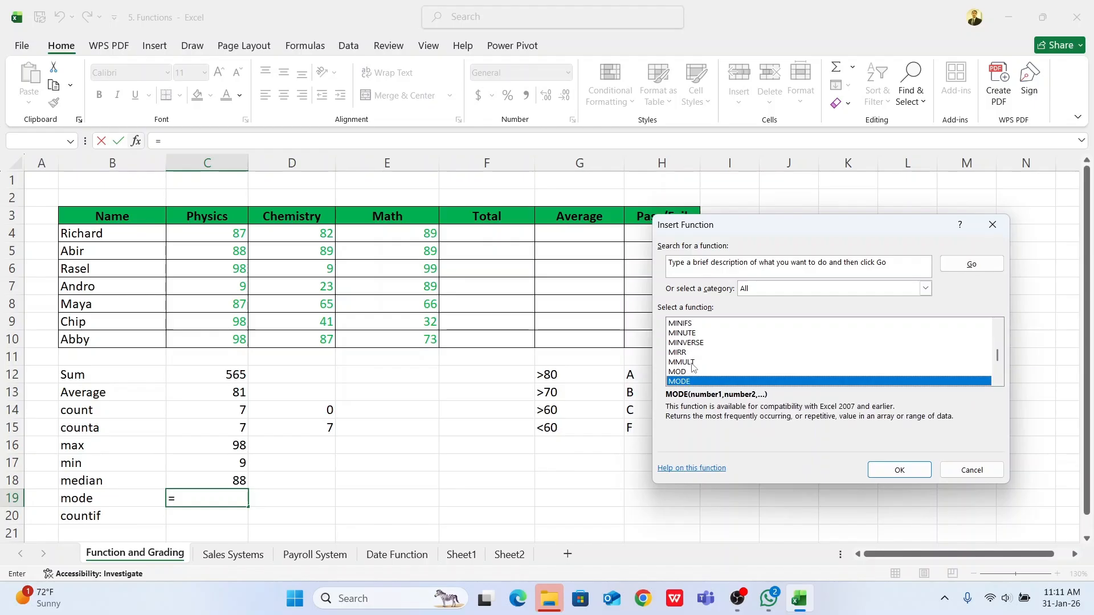
left_click(899, 470)
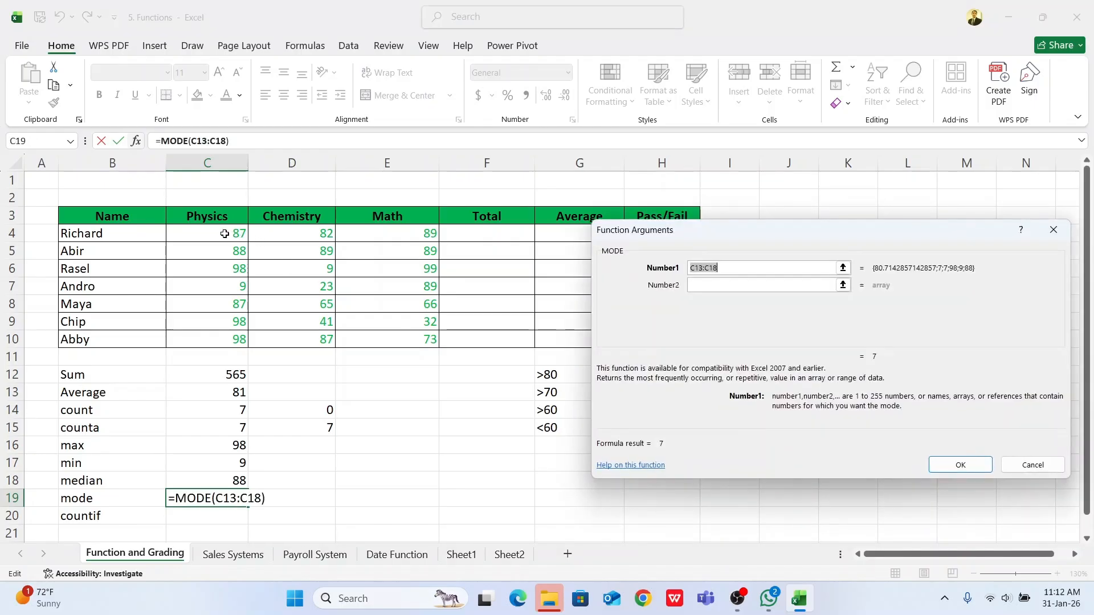
left_click_drag(228, 234, 227, 341)
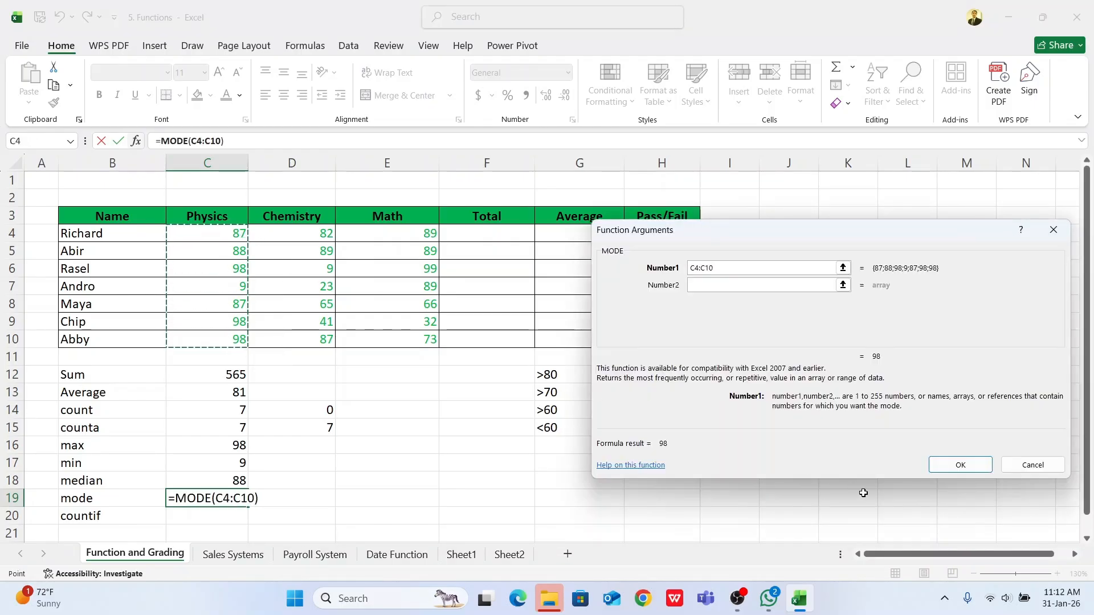
left_click(964, 465)
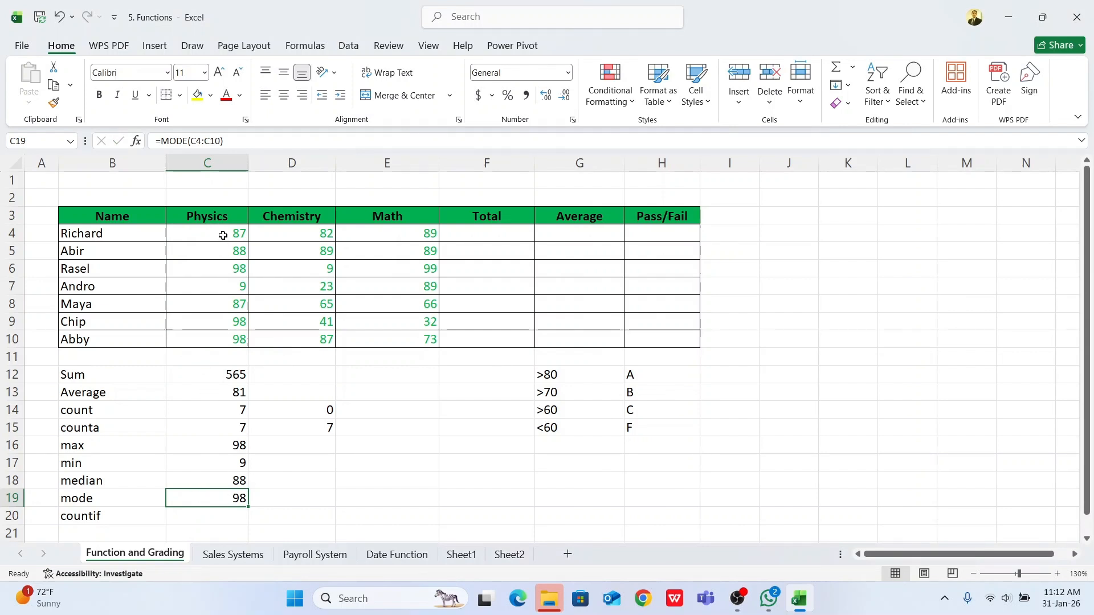
Step: Examine the individual Physics marks in C4:C10 for repeated values to check the mode
left_click(221, 269)
left_click(221, 323)
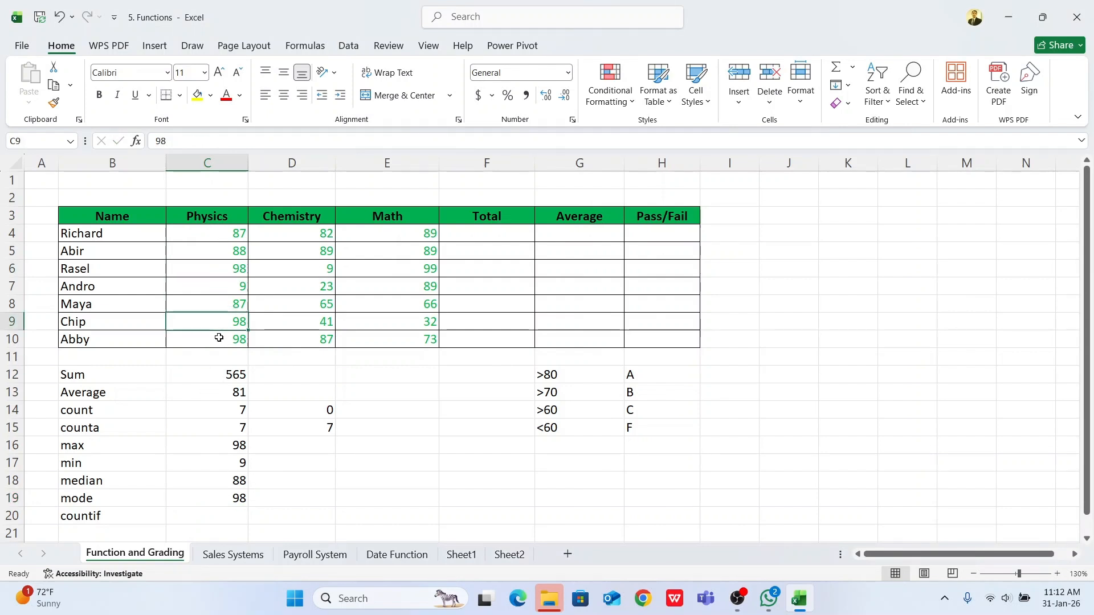
left_click(222, 340)
left_click(230, 310)
left_click(220, 235)
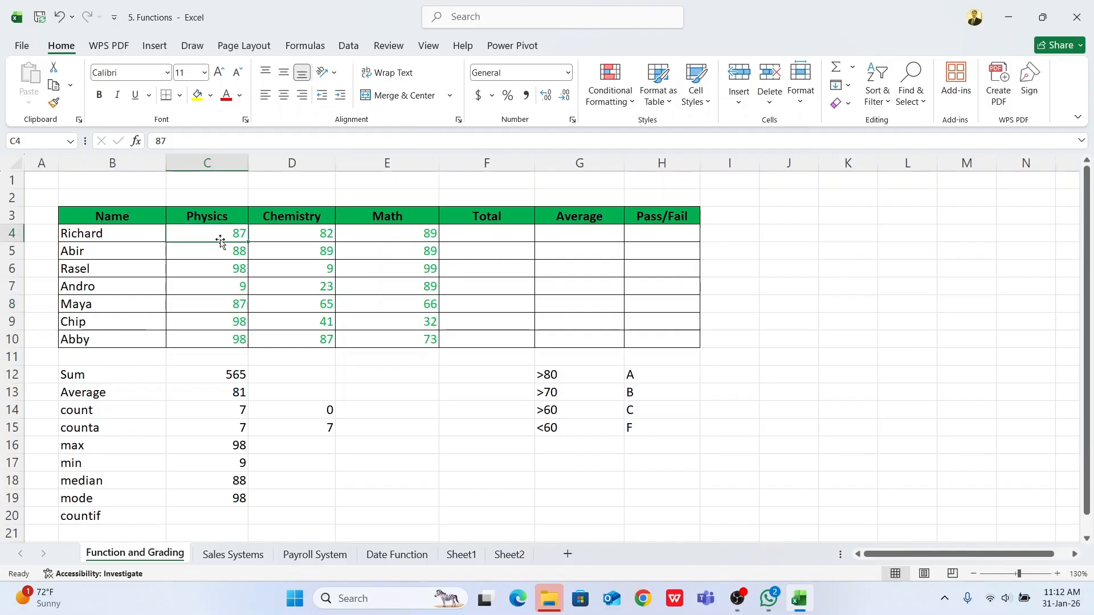
left_click(217, 250)
left_click(220, 336)
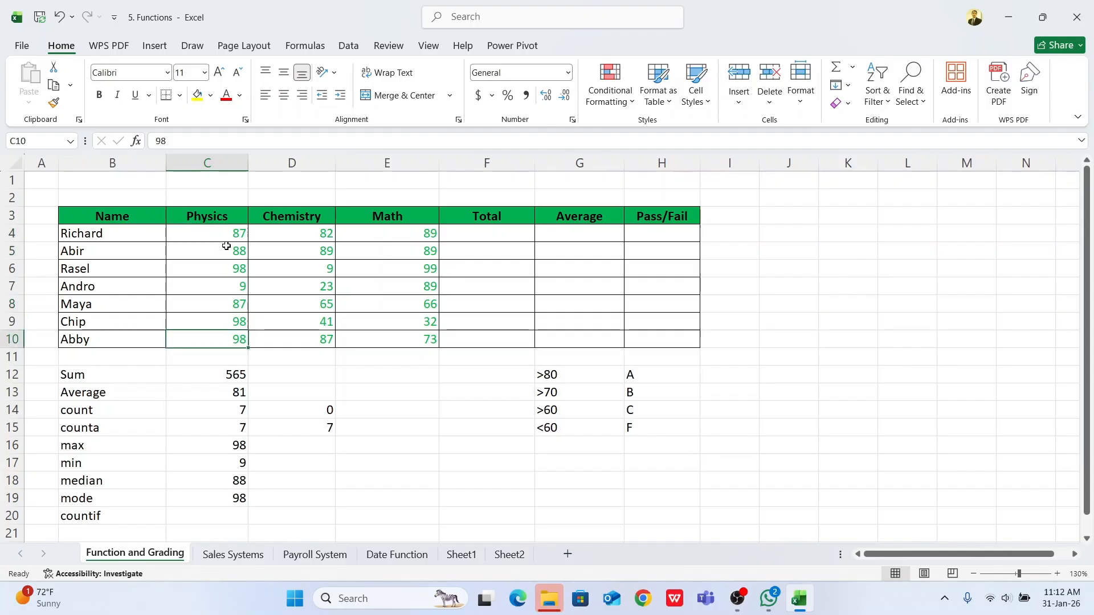
Step: Fill J4:J10 with the sample letters P, P, P, A, A, A and P, one per cell
left_click(216, 519)
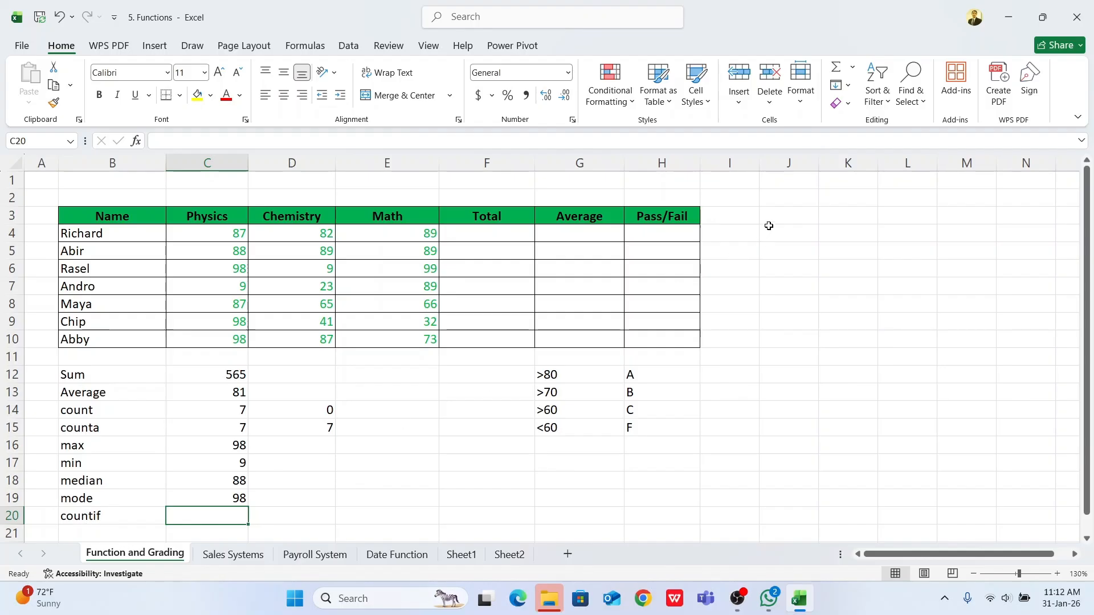
left_click(770, 221)
left_click(784, 237)
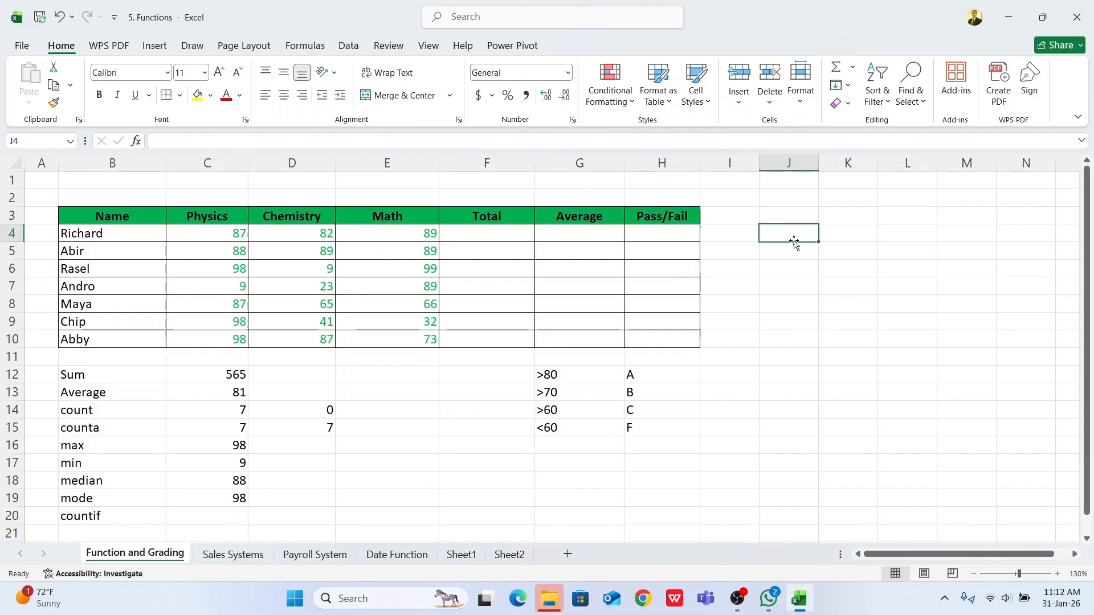
type("P")
key("Return")
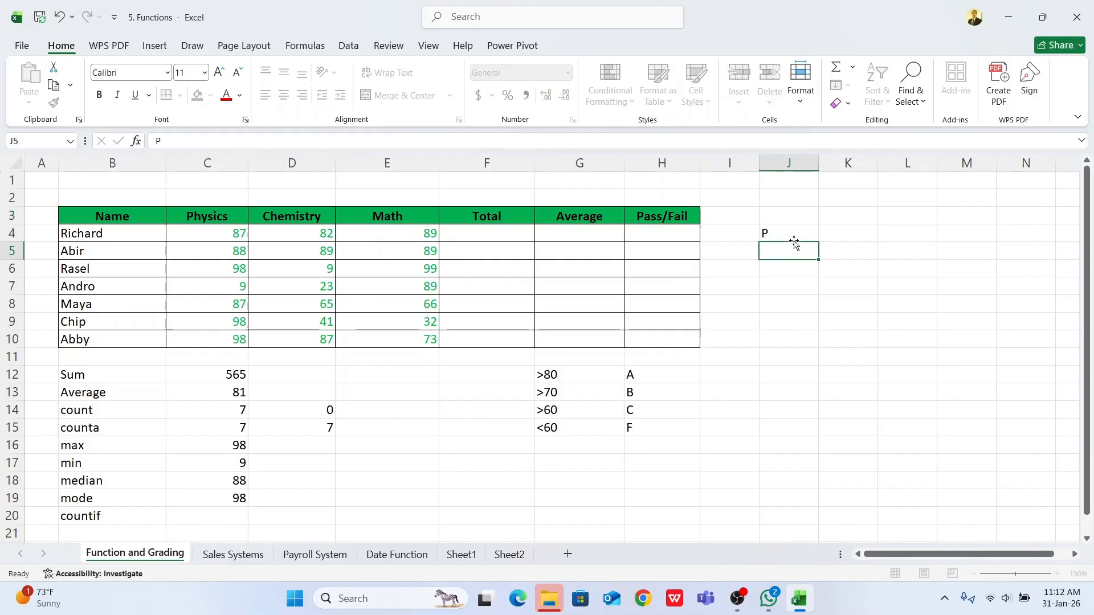
type("P")
key("Return")
type("P")
key("Return")
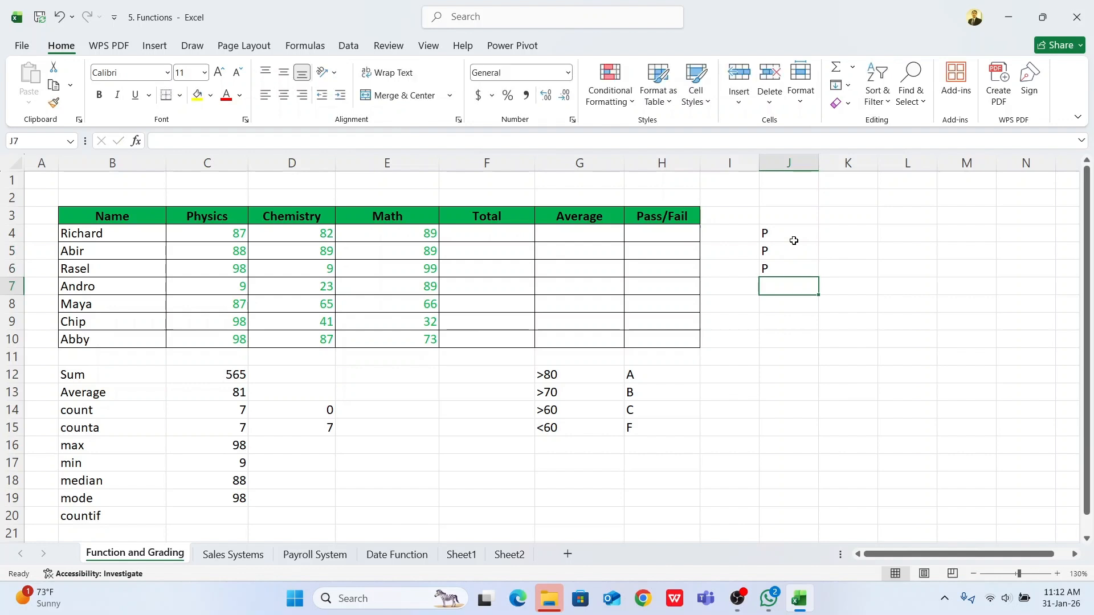
type("A")
key("Return")
type("A")
key("Return")
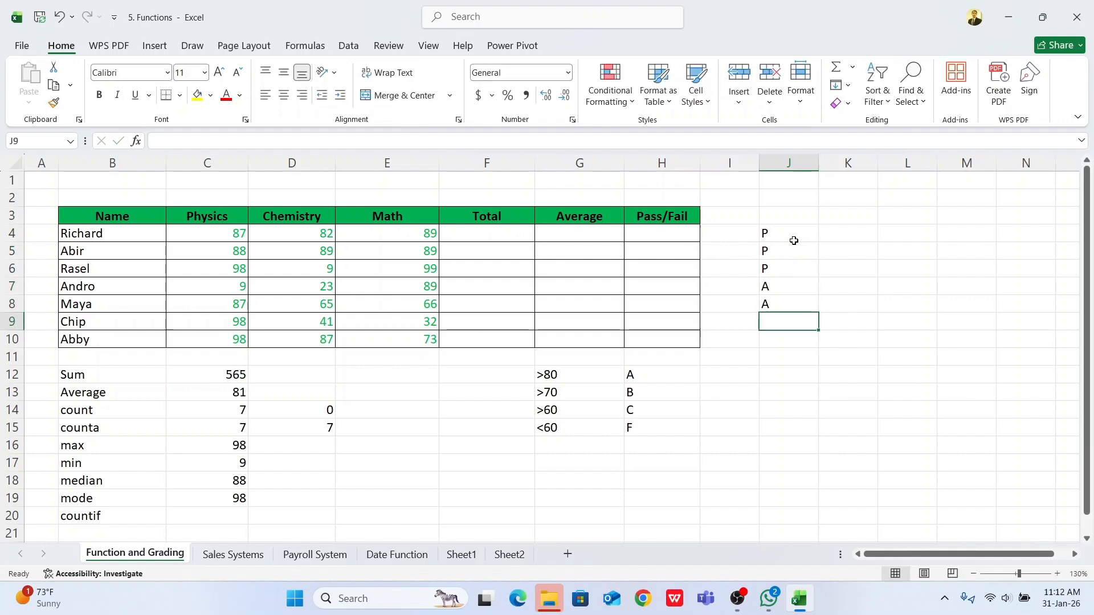
type("A")
key("Return")
type("P")
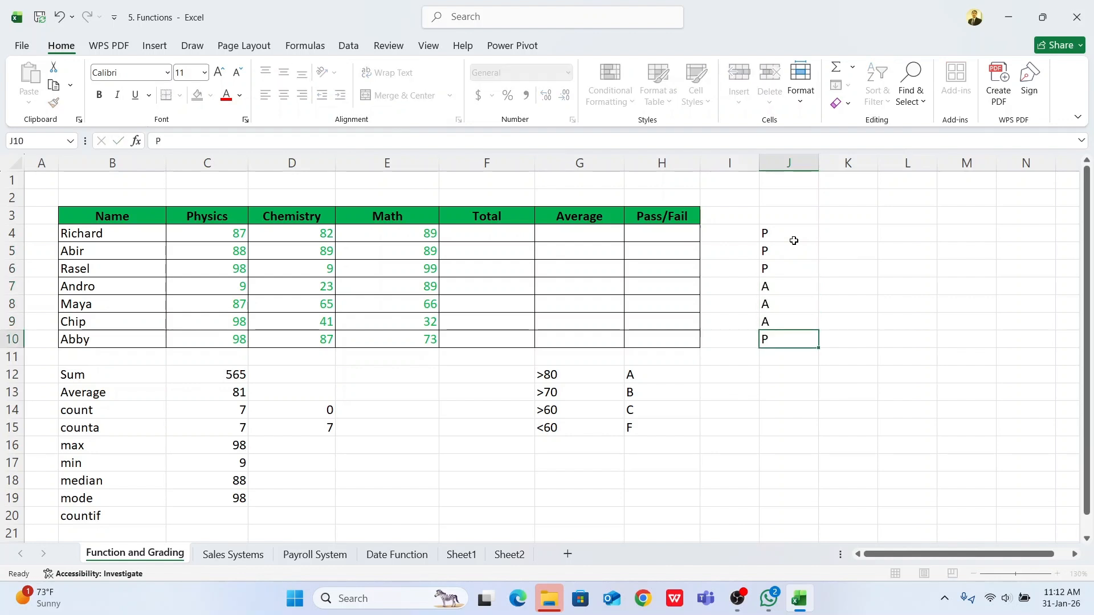
key("Return")
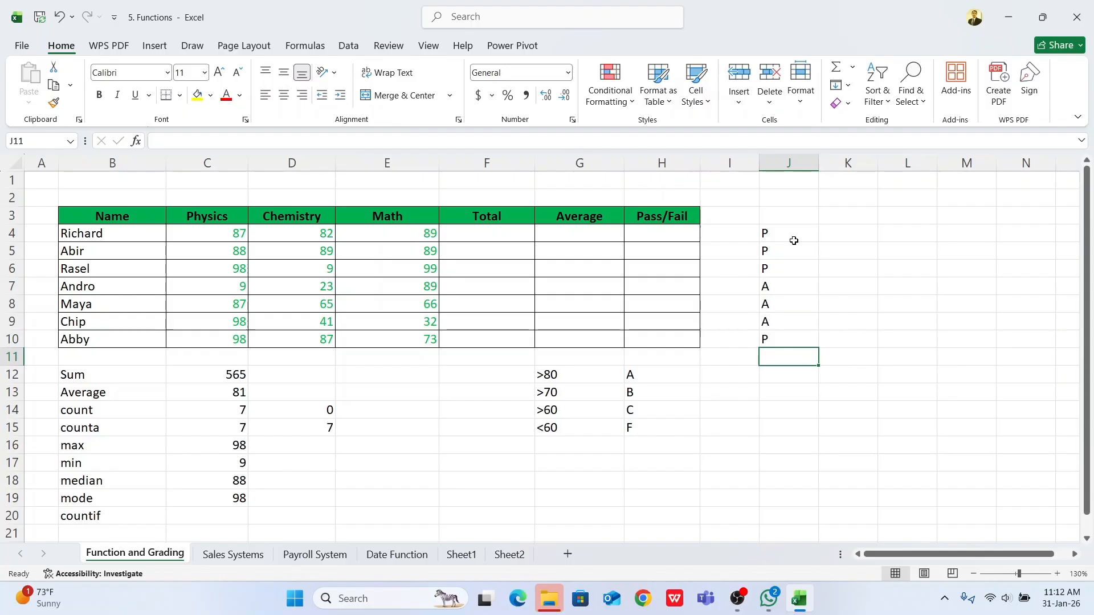
Step: Start a COUNTIF function in cell C20, choosing it from the complete function list
left_click_drag(793, 240, 787, 344)
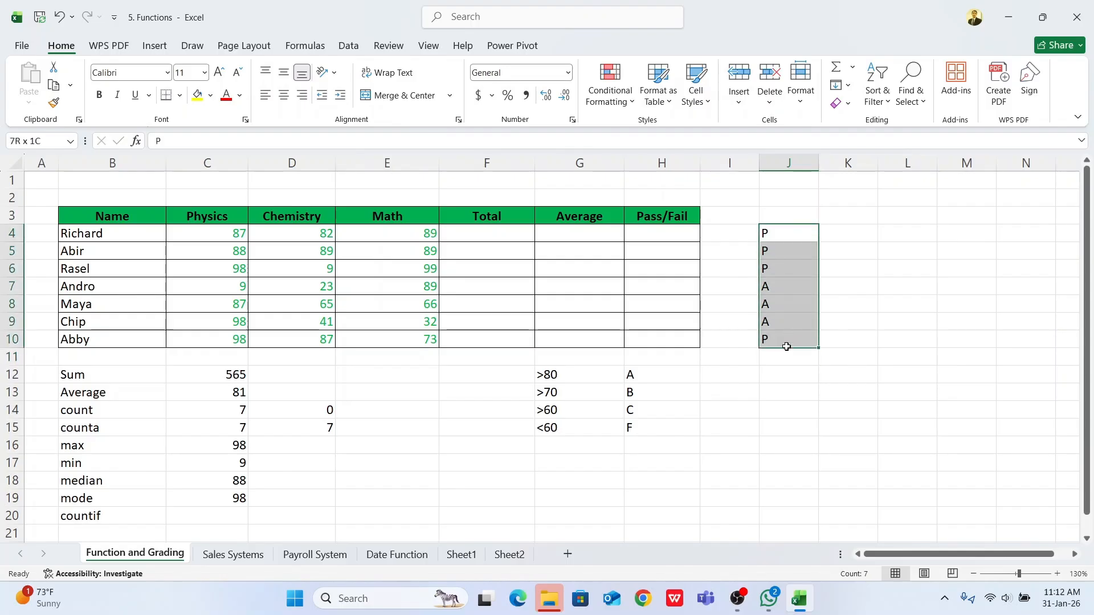
left_click(217, 514)
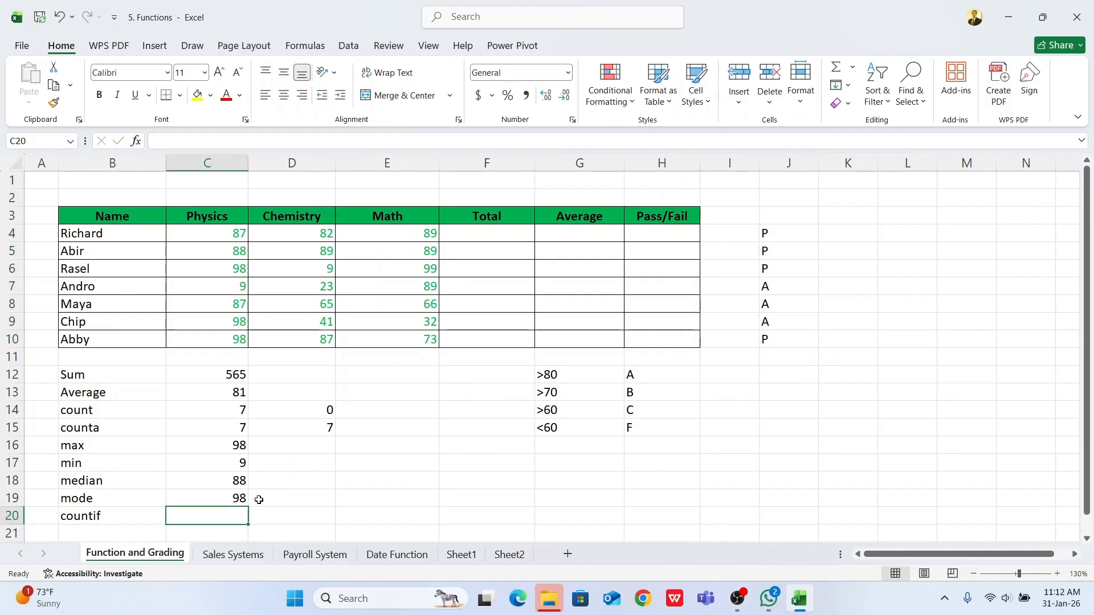
type("=")
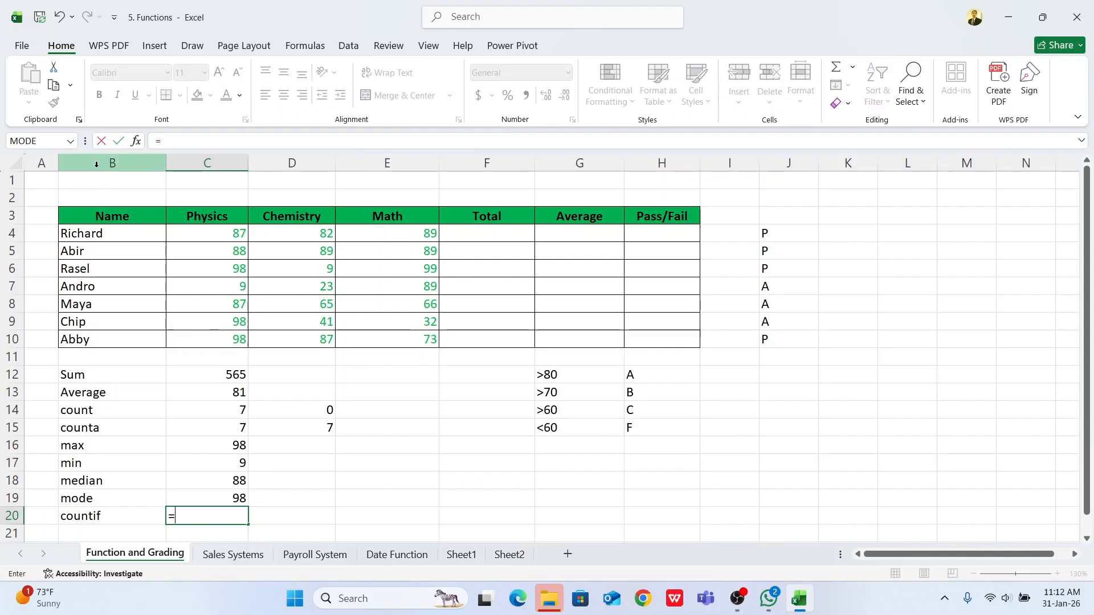
left_click(71, 140)
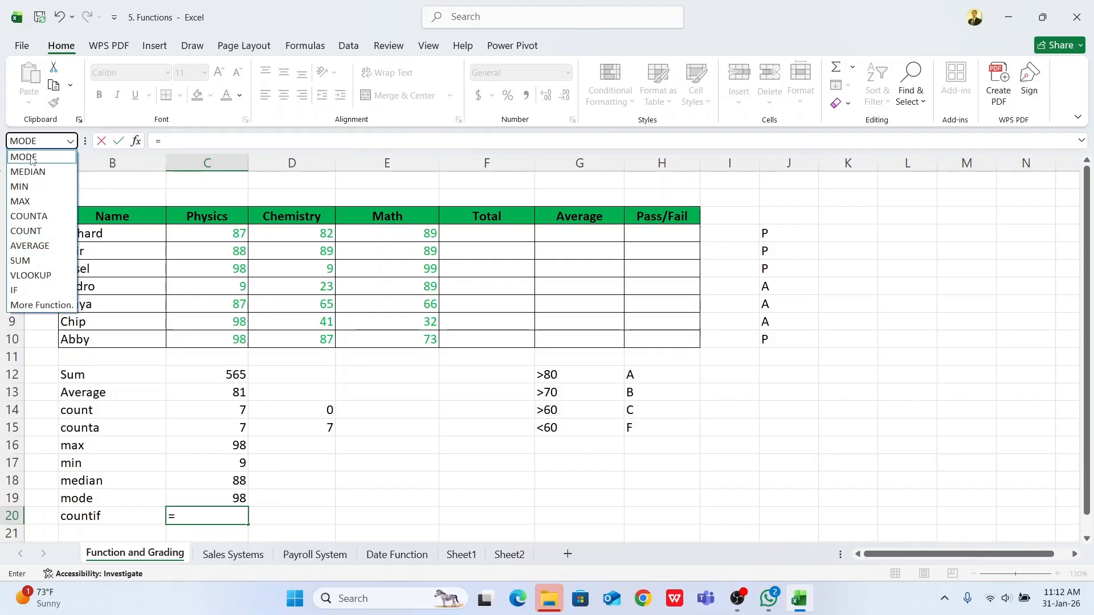
left_click(26, 308)
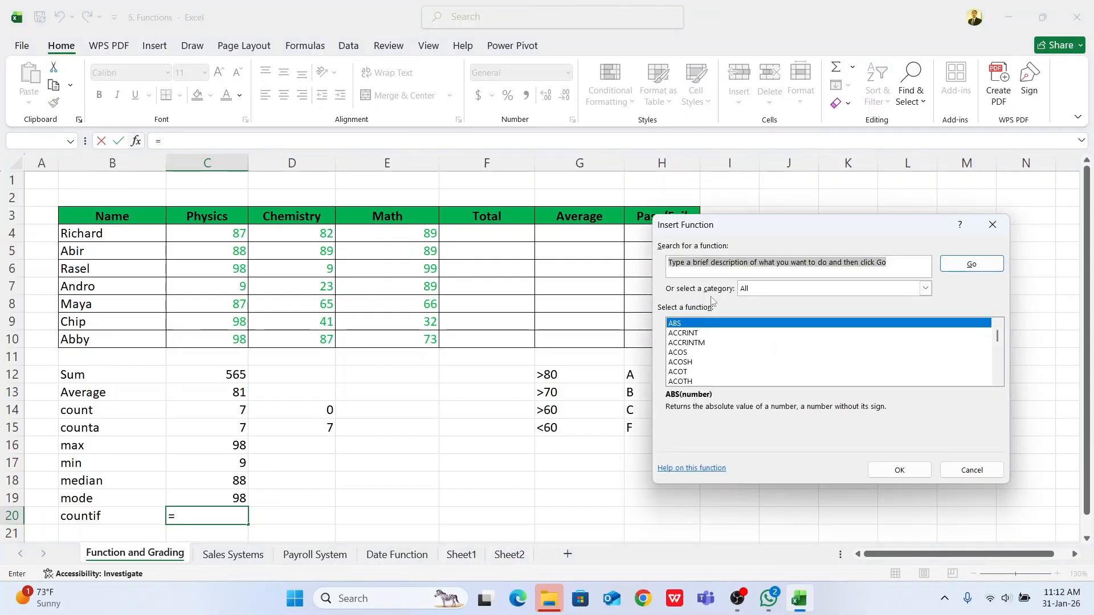
left_click_drag(761, 234, 731, 387)
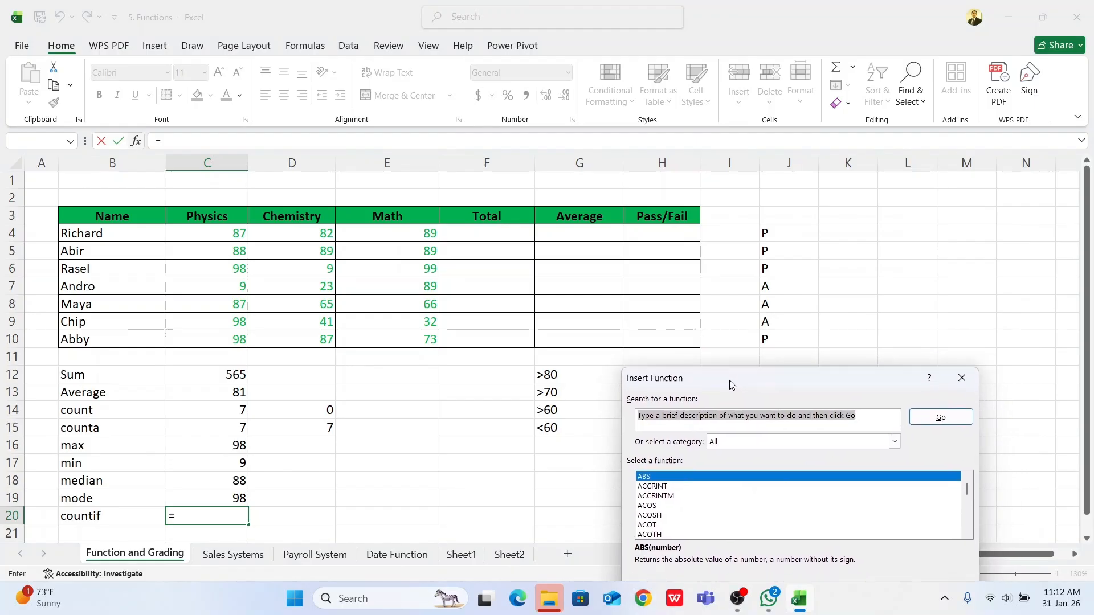
left_click(663, 505)
type("count")
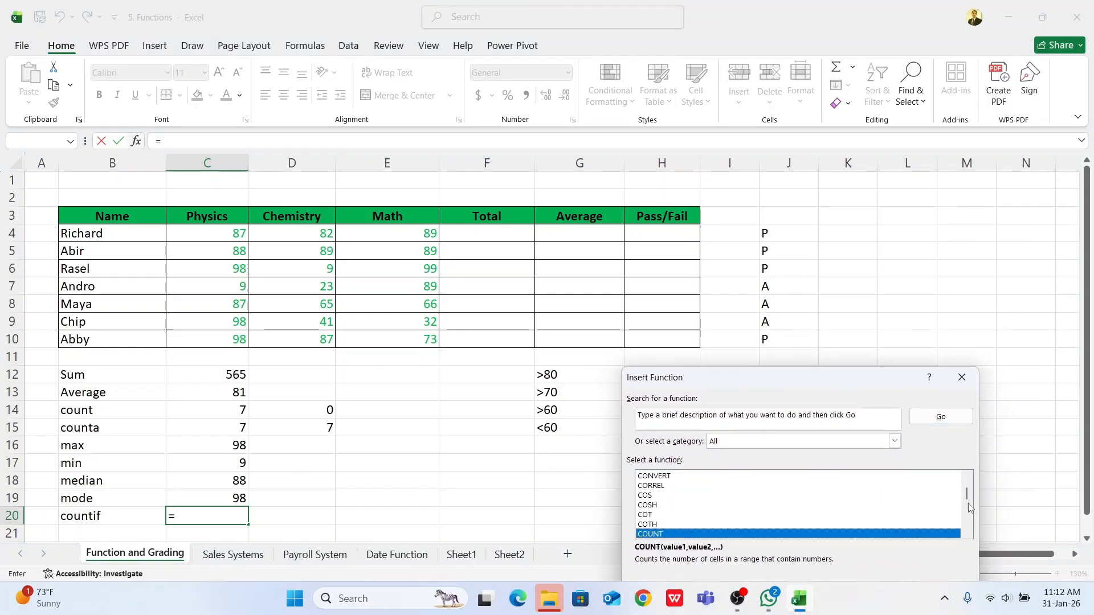
left_click(967, 534)
left_click(967, 534)
left_click(967, 534)
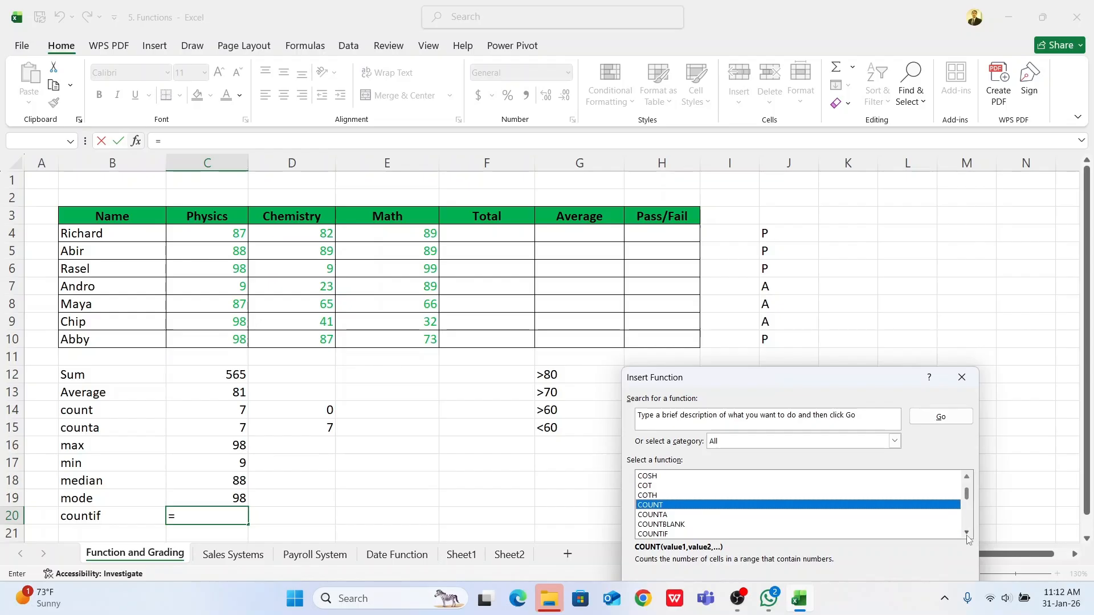
left_click(967, 534)
left_click(967, 534)
left_click(681, 515)
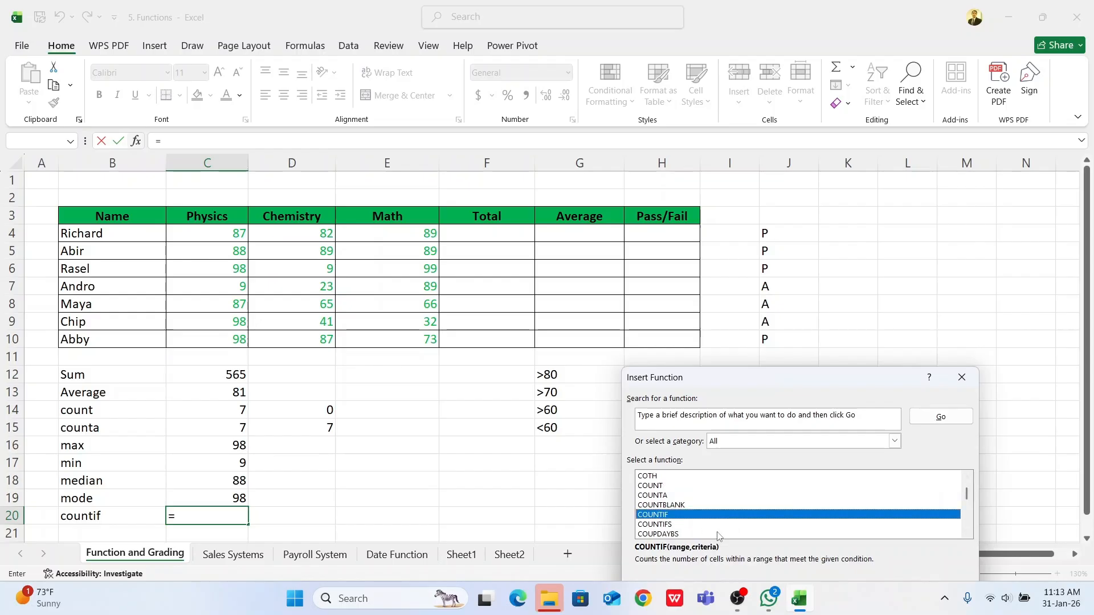
left_click_drag(866, 383, 569, 317)
left_click(569, 558)
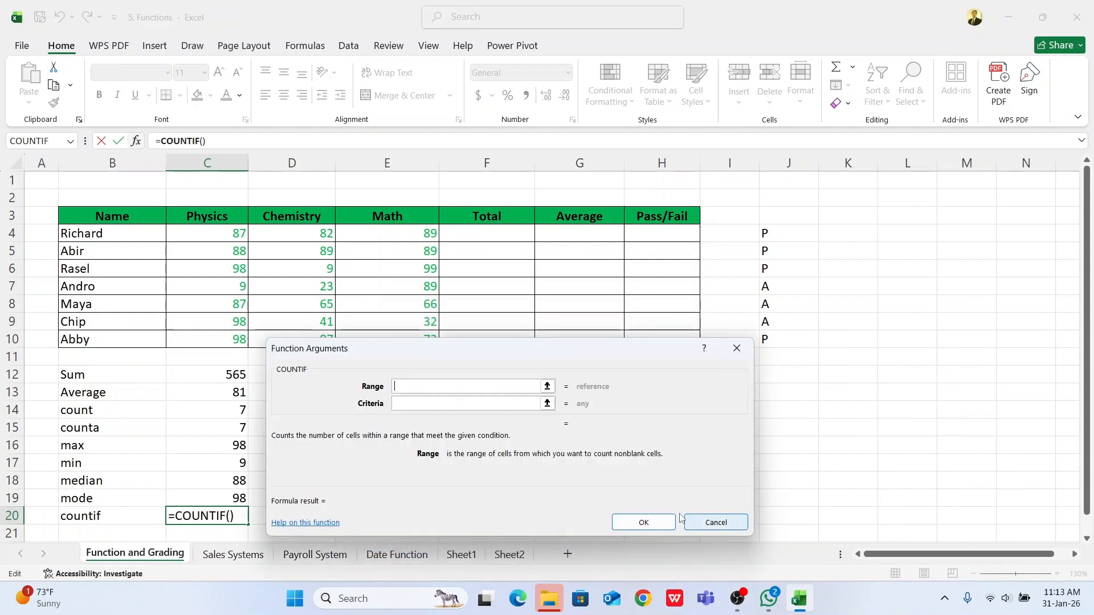
Step: Set COUNTIF's range to J4:J10 and its criteria to P, and compare the result with the P entries in column J
left_click_drag(563, 353, 647, 383)
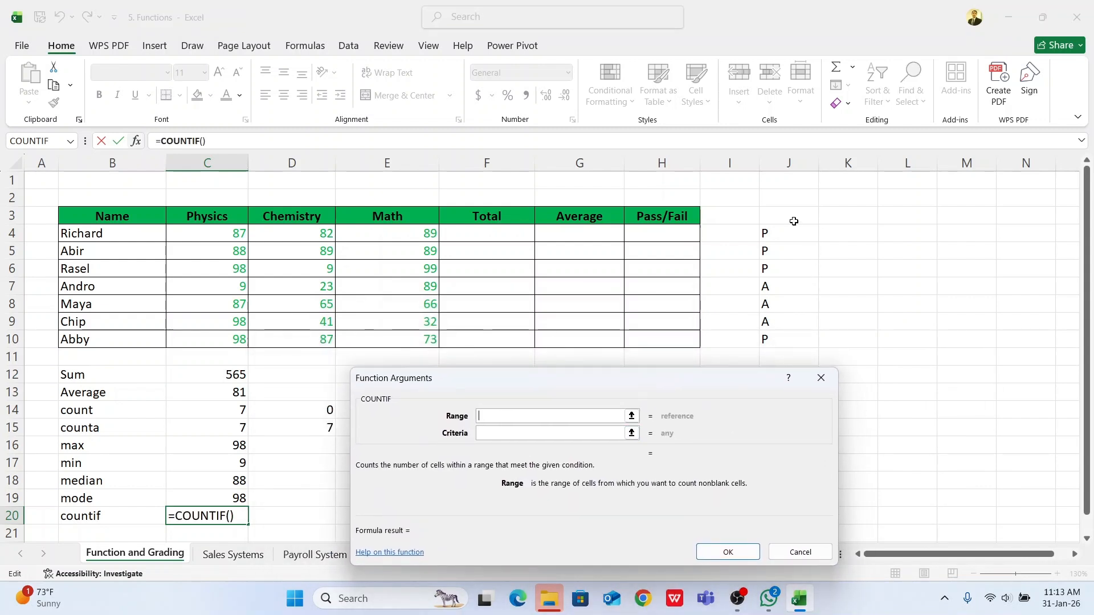
left_click_drag(784, 234, 787, 340)
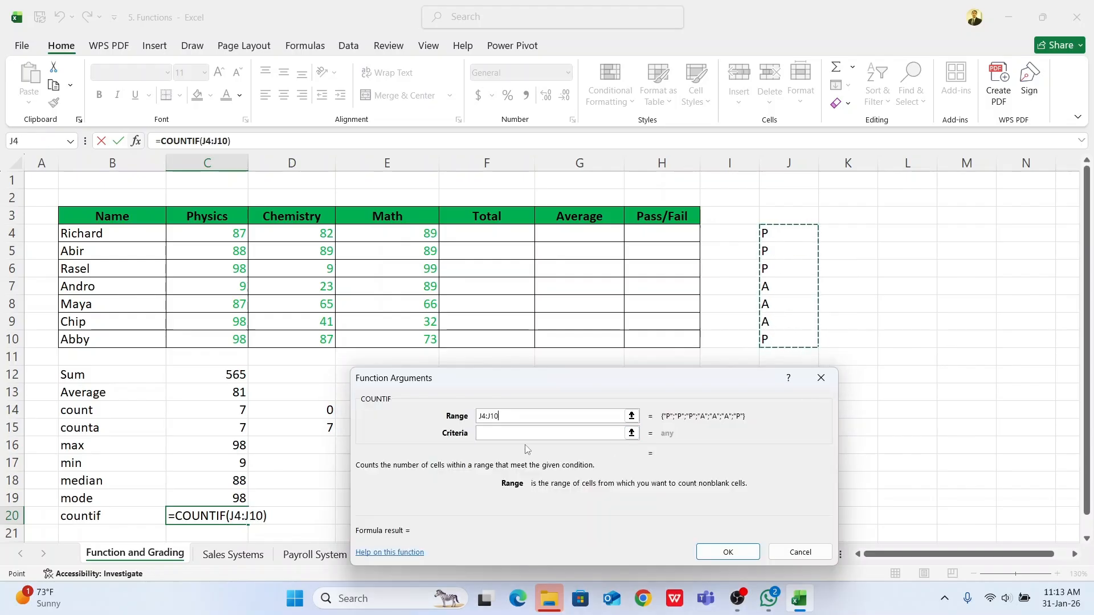
left_click(513, 434)
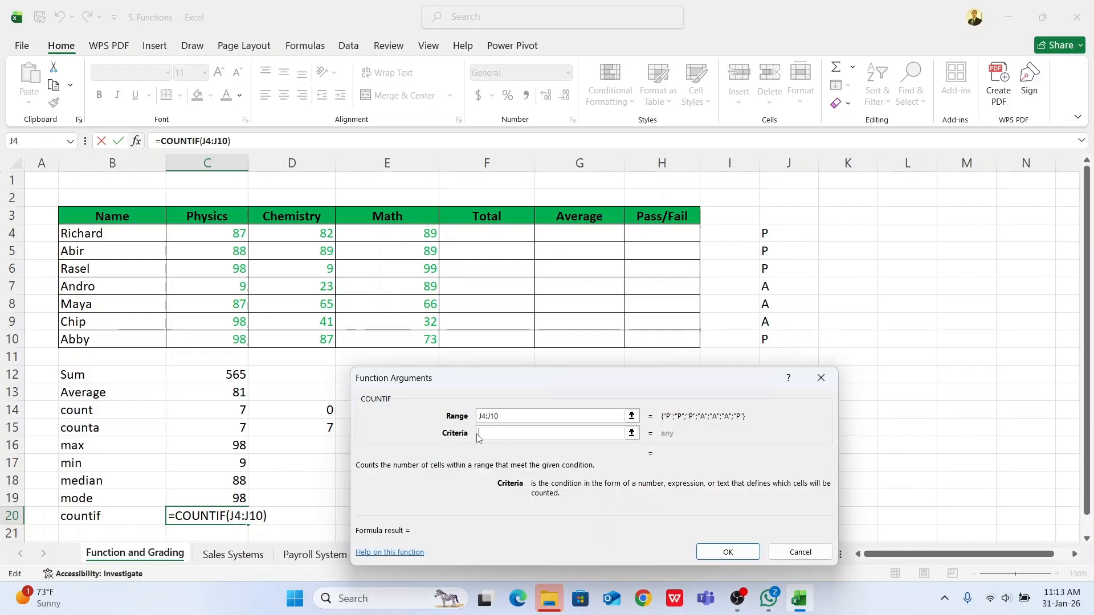
type("A")
key("BackSpace")
type("P")
key("BackSpace")
type("A")
key("BackSpace")
type("P")
left_click(728, 552)
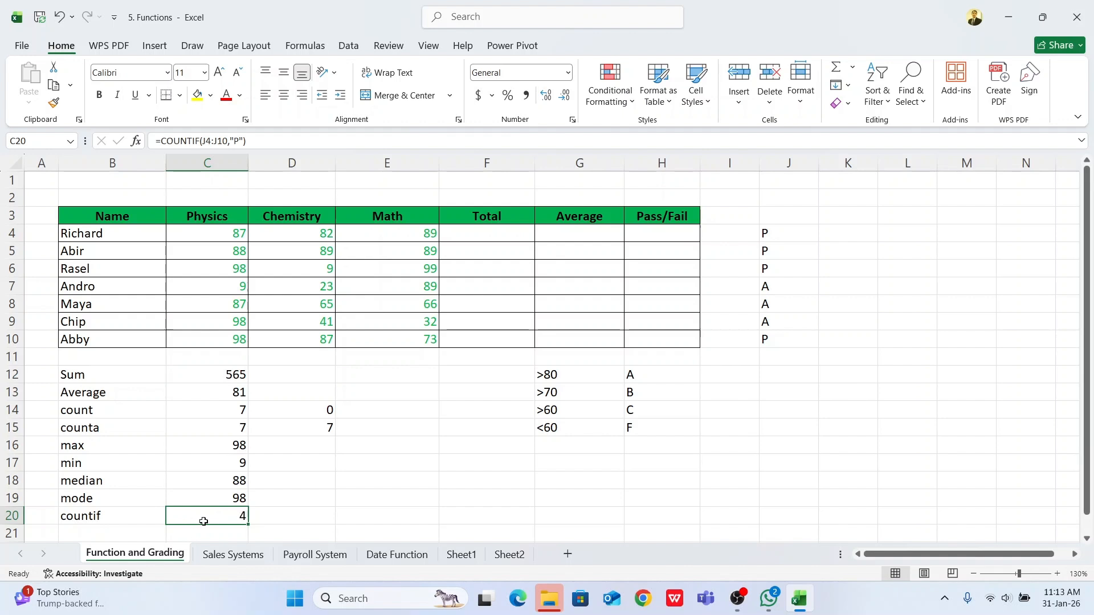
left_click_drag(783, 236, 783, 266)
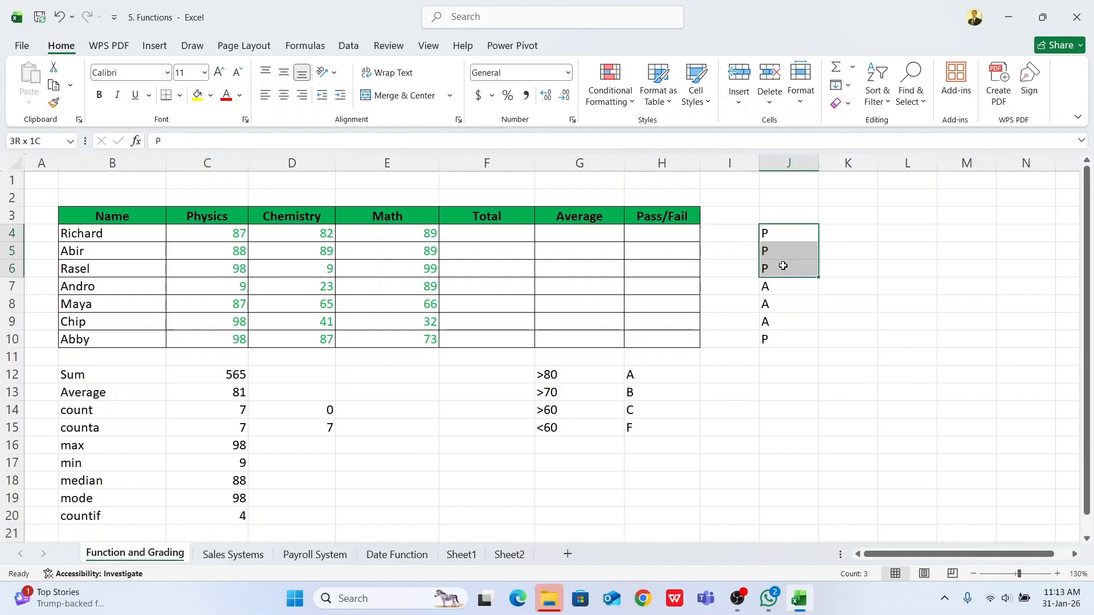
left_click(776, 339)
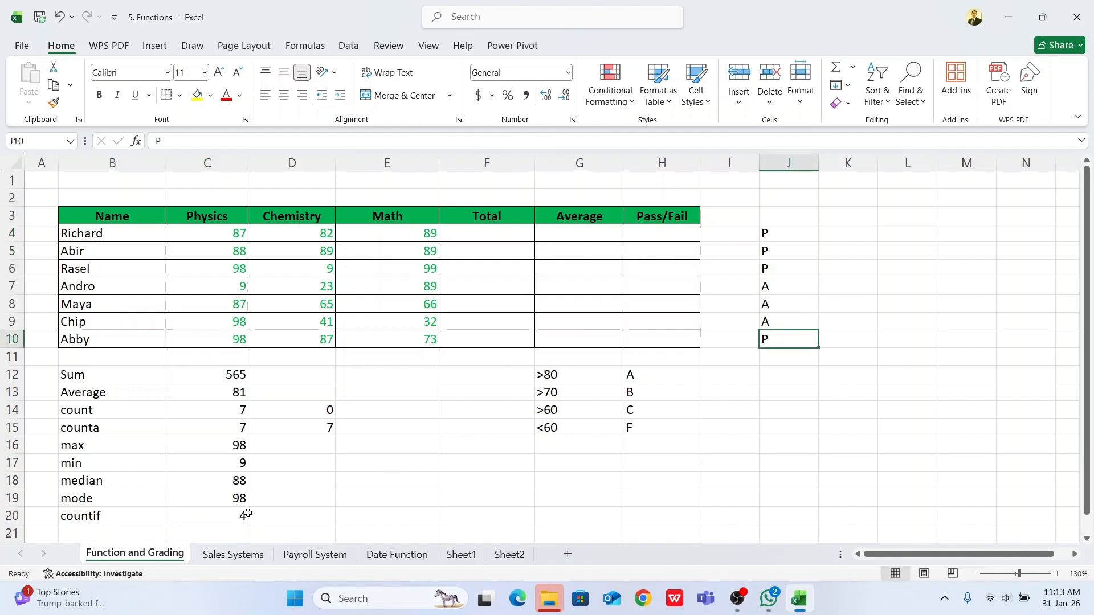
Step: Replace the formula in C20 with a COUNTIF over J4:J10 using the criteria A, and check it against the A entries
left_click(228, 516)
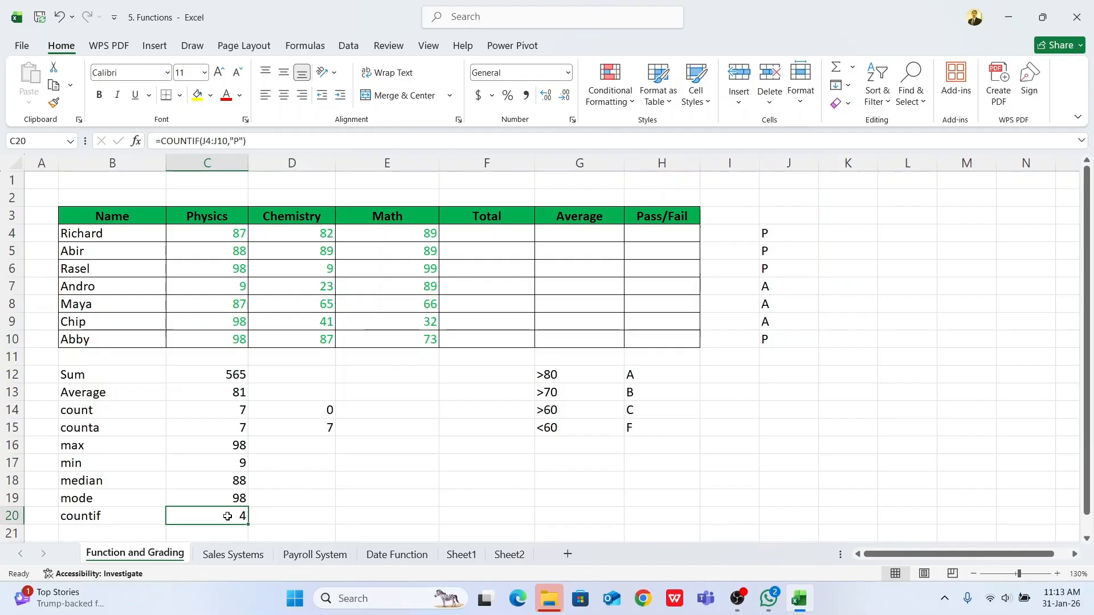
type("=")
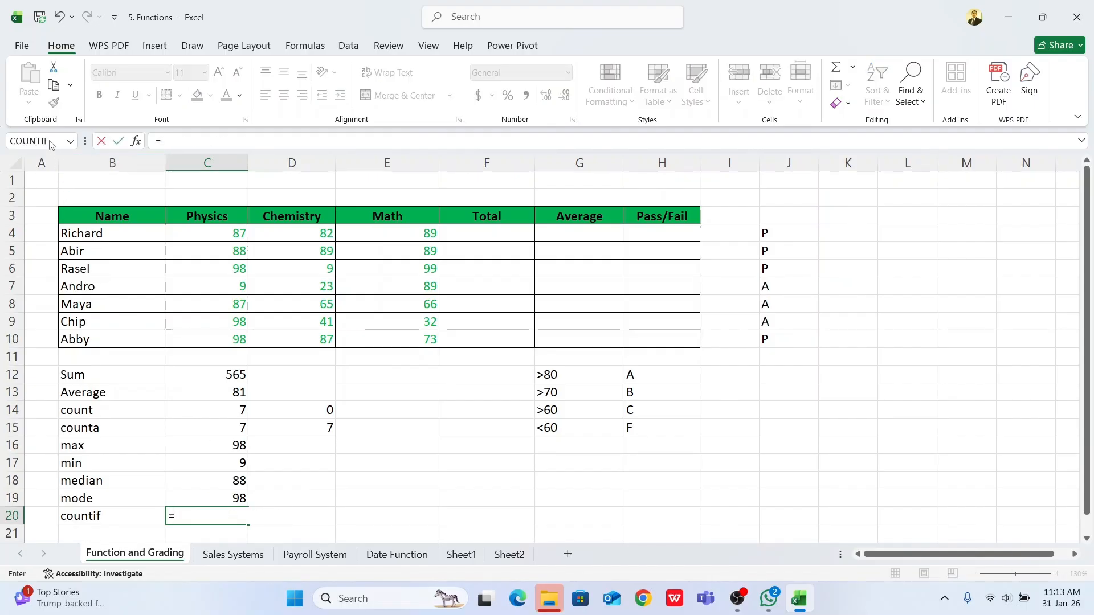
left_click(50, 144)
left_click_drag(776, 234, 791, 341)
left_click(492, 436)
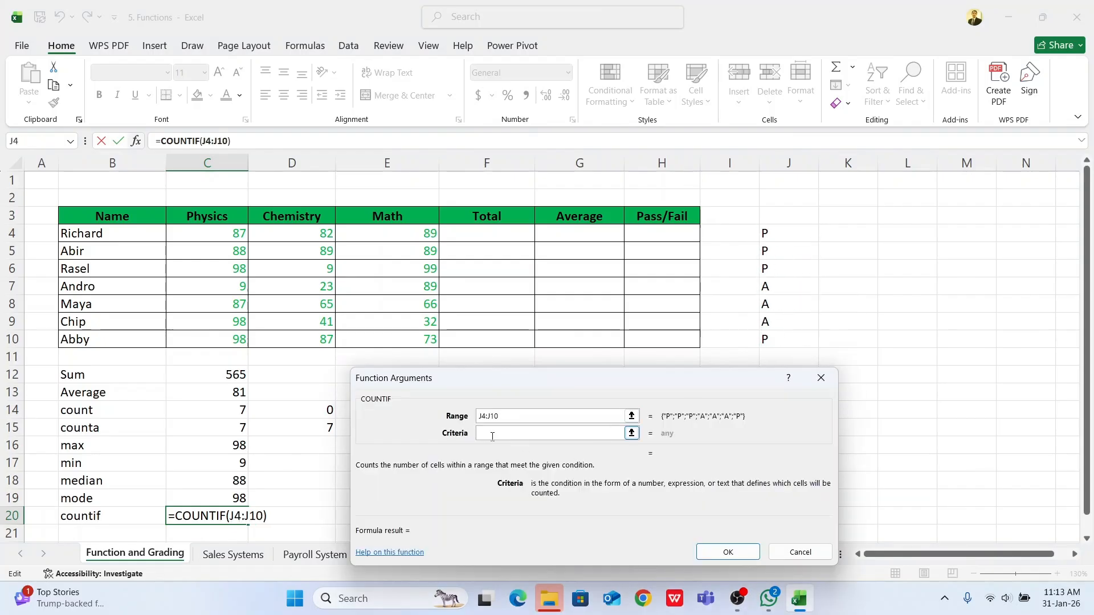
type("A")
left_click(732, 554)
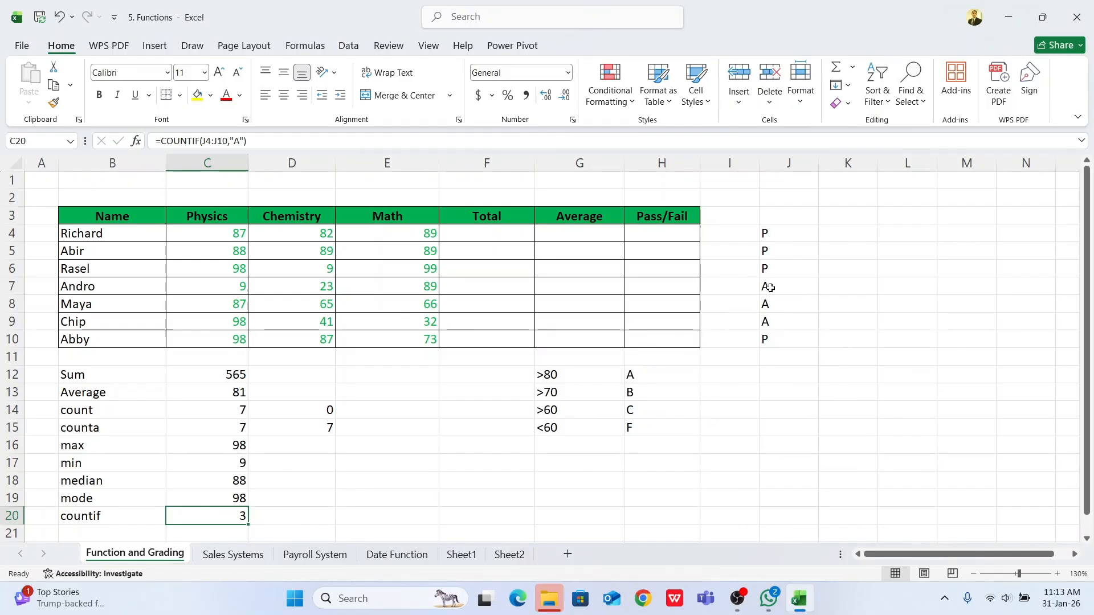
left_click_drag(769, 288, 770, 320)
left_click(236, 516)
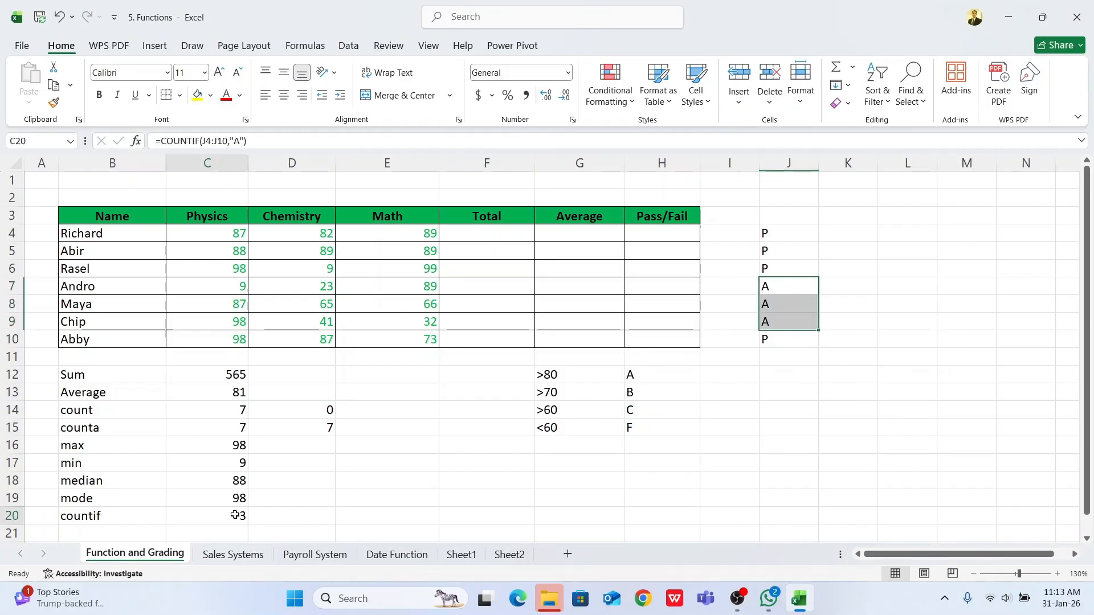
left_click(443, 458)
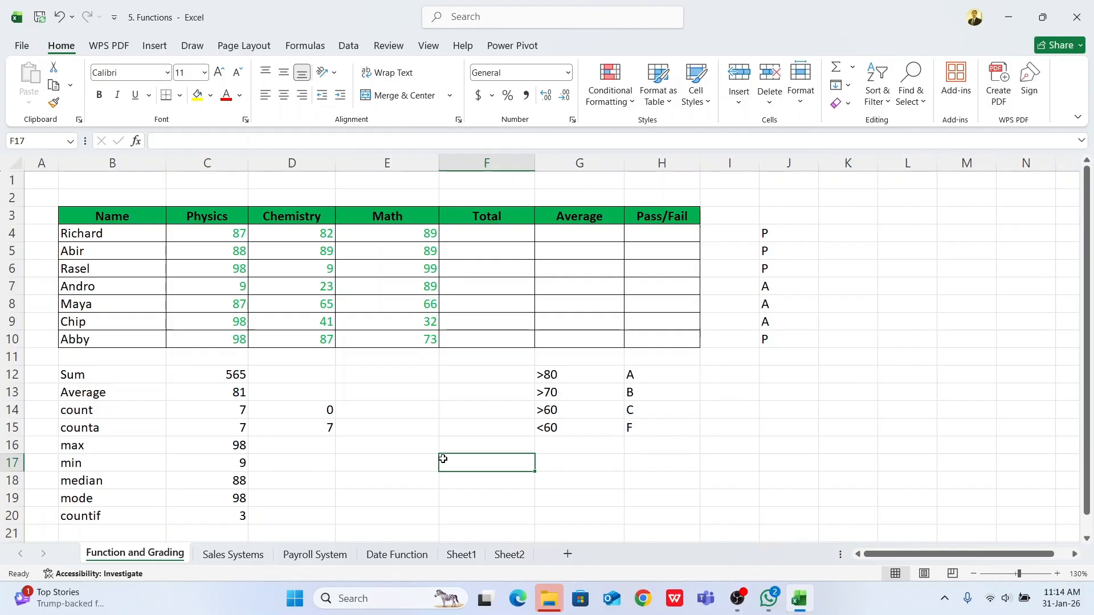
left_click(204, 374)
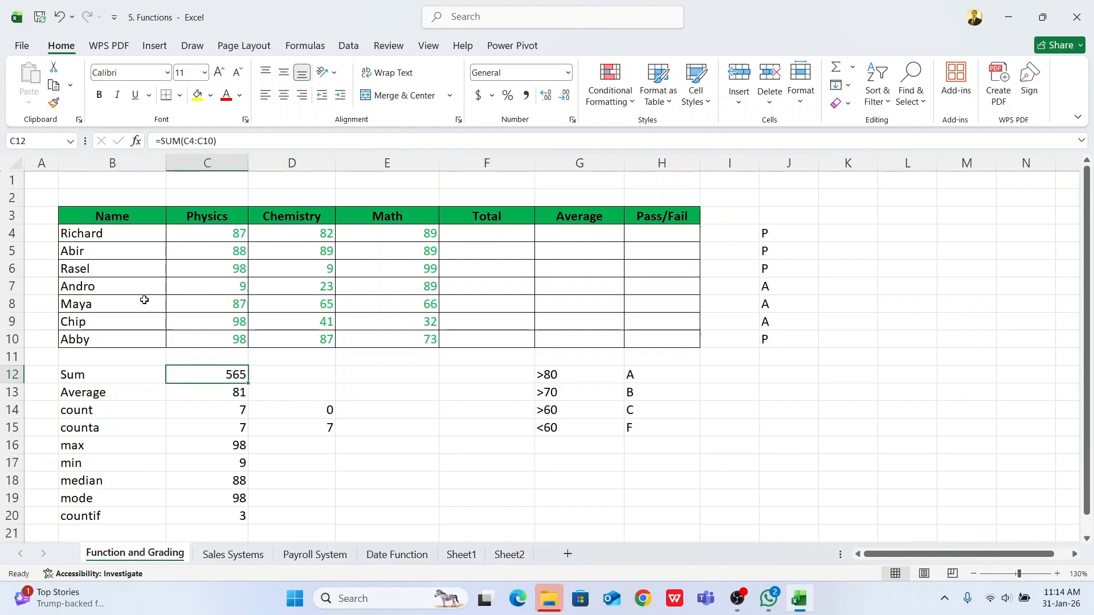
left_click_drag(237, 234, 205, 513)
left_click(292, 463)
left_click(387, 499)
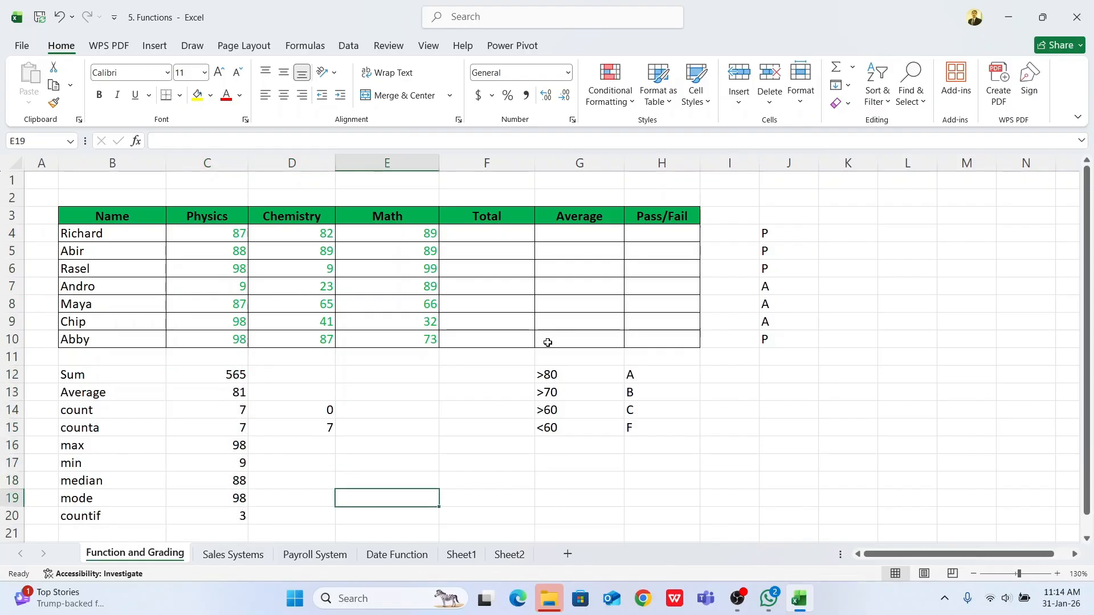
Step: Total the first student's marks in C4:E4 with AutoSum in F4 and fill the formula down to F10
left_click(467, 234)
left_click(216, 232)
left_click_drag(217, 232, 394, 236)
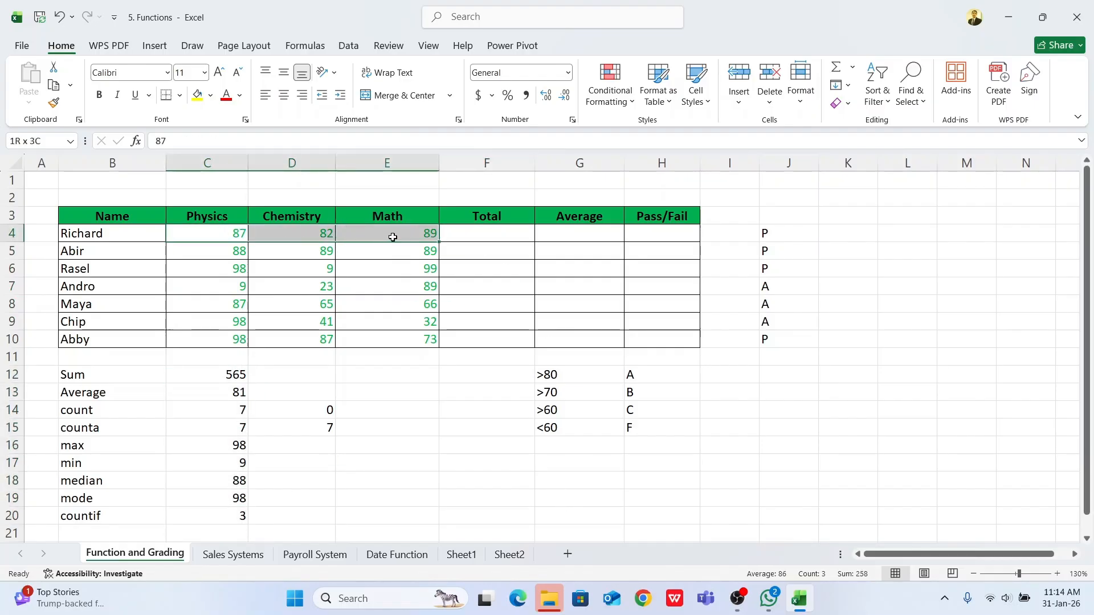
left_click(486, 234)
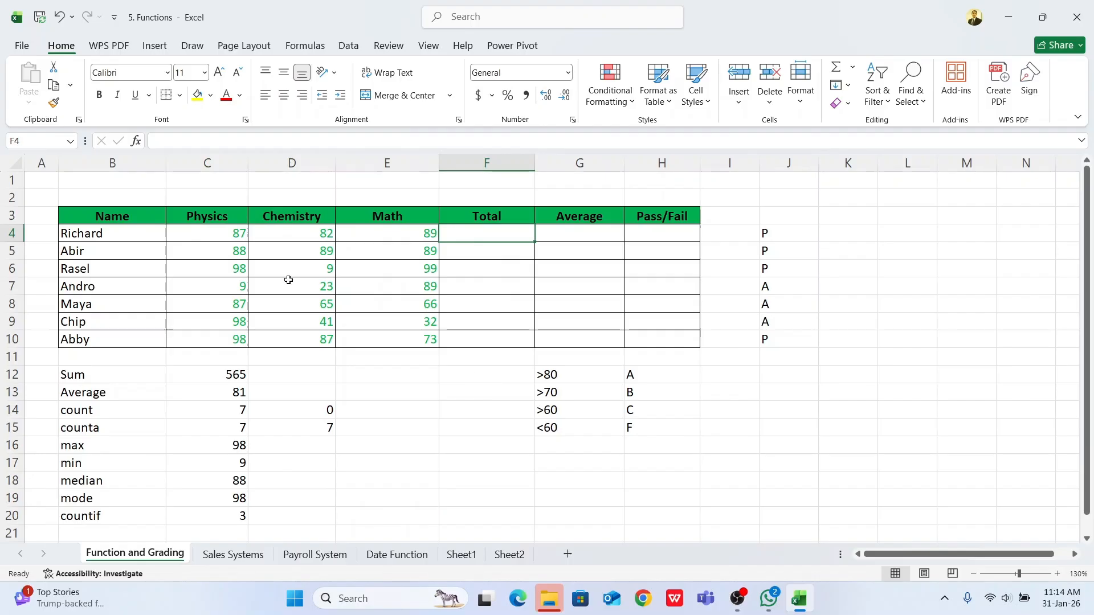
left_click_drag(215, 231, 391, 237)
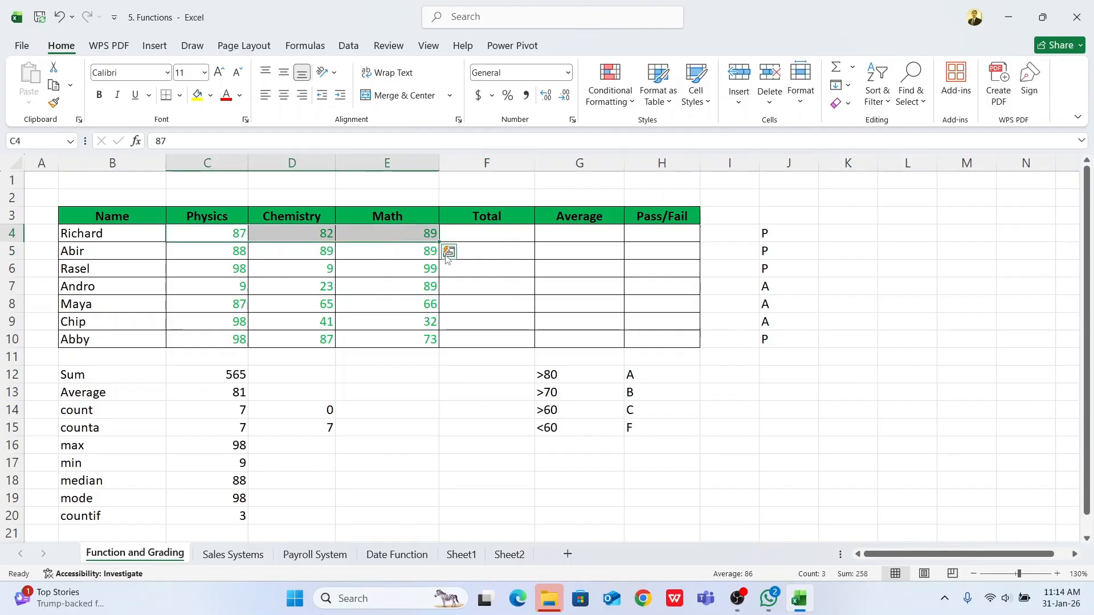
left_click(836, 67)
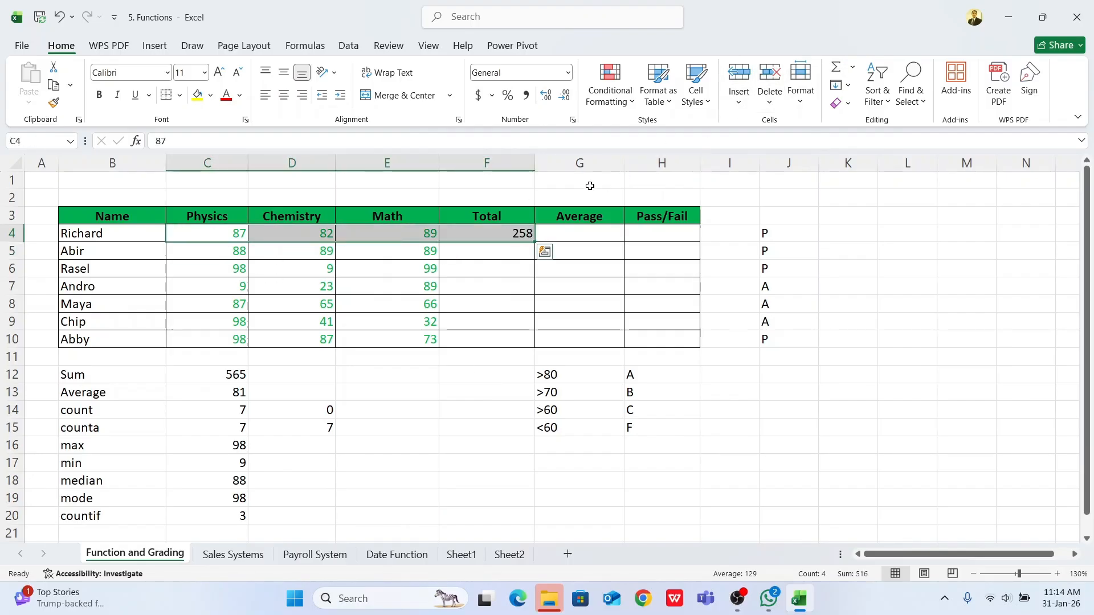
left_click(496, 235)
left_click_drag(535, 242, 536, 342)
Step: Insert the AVERAGE function in G4 for the first student's marks in C4:E4
left_click(557, 235)
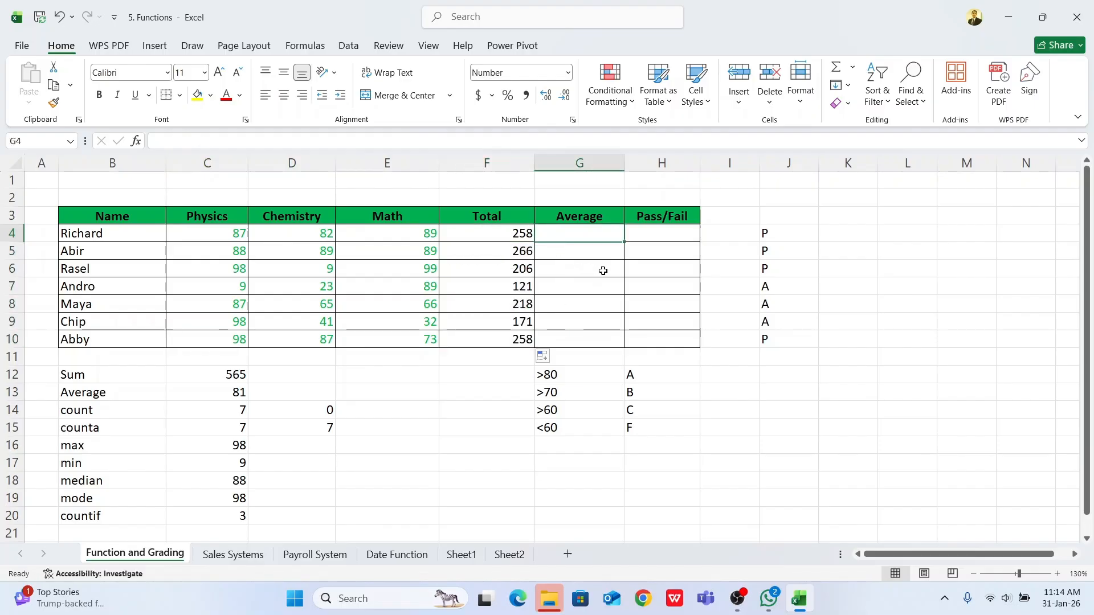
type("=")
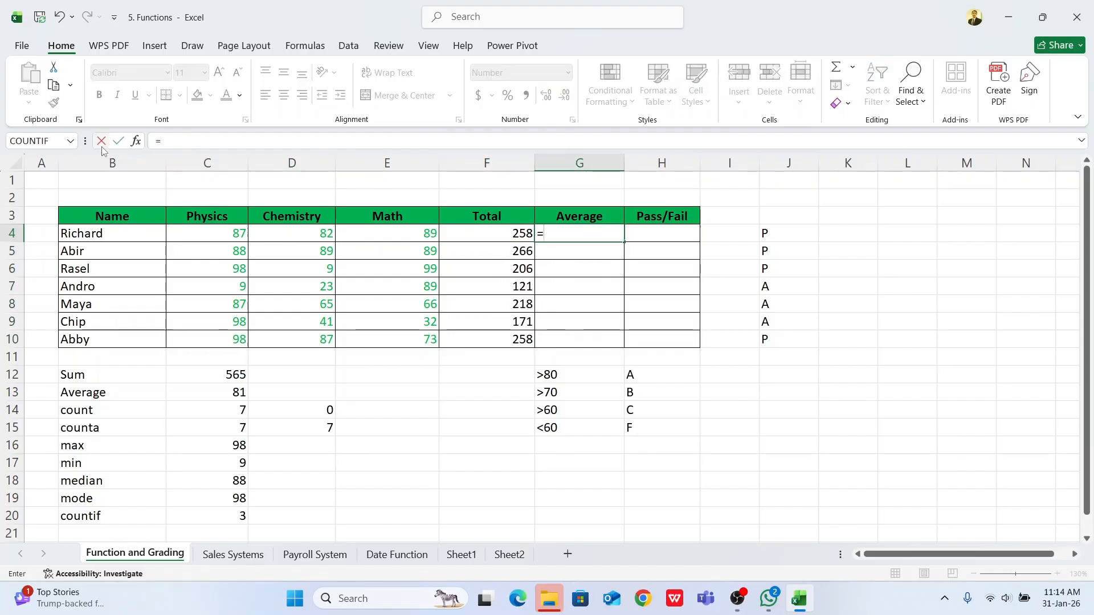
left_click(70, 141)
left_click(40, 260)
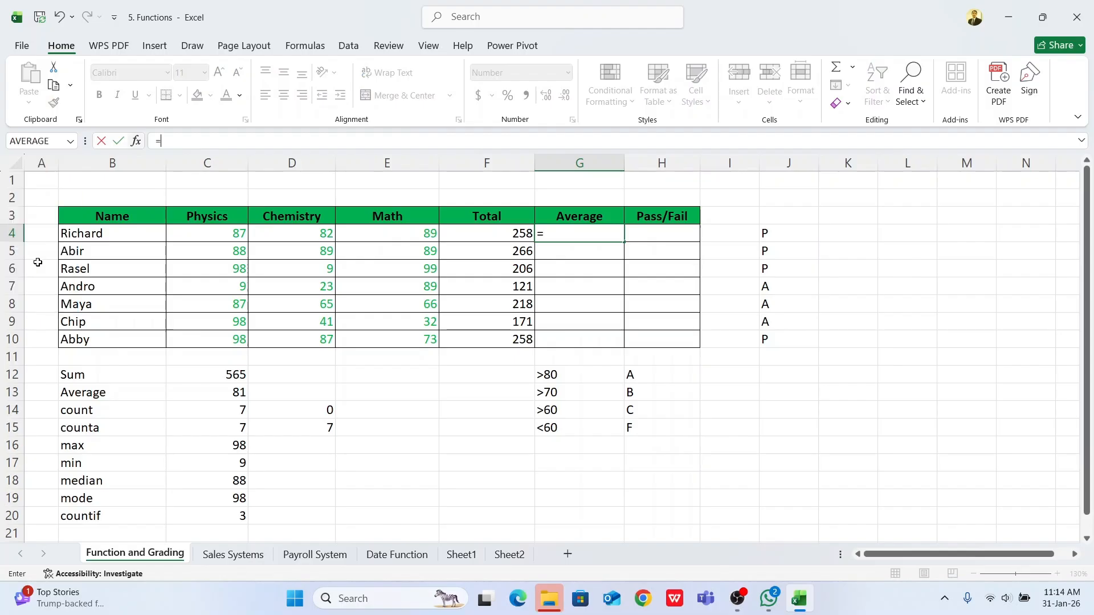
left_click_drag(215, 236, 425, 235)
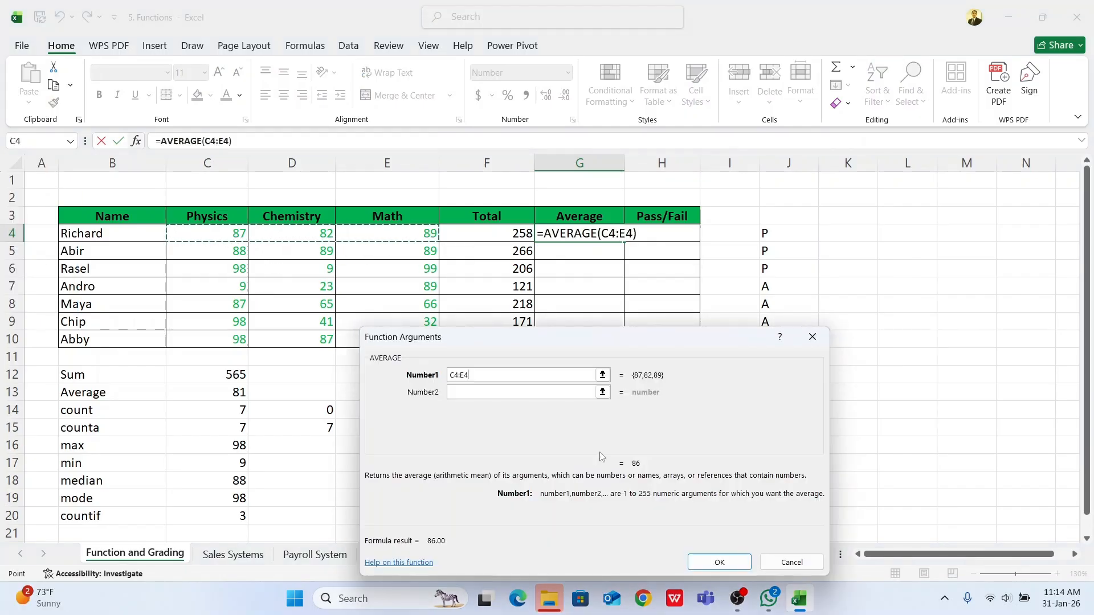
left_click(719, 562)
Step: Fill the average formula down to G10 and display the averages in G4:G10 without decimal places
left_click_drag(625, 241, 627, 344)
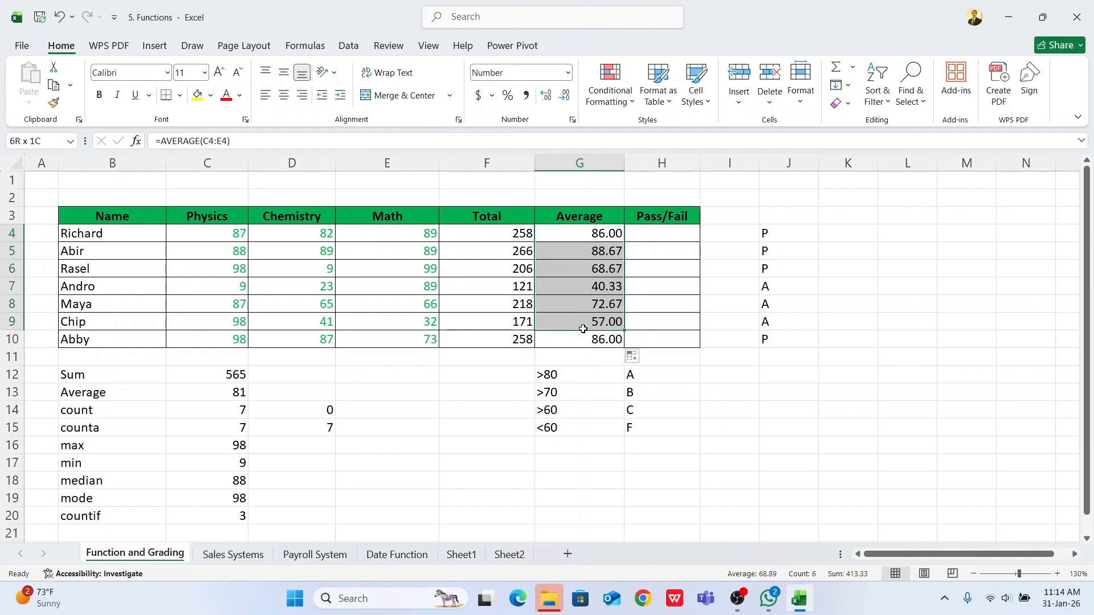
left_click(564, 95)
left_click(564, 95)
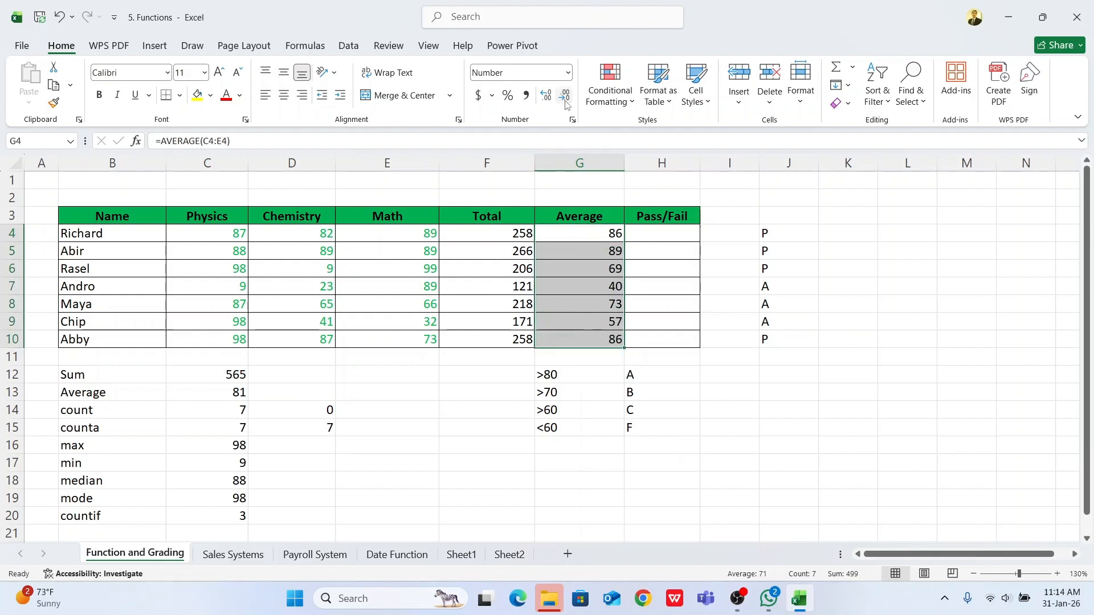
left_click(647, 233)
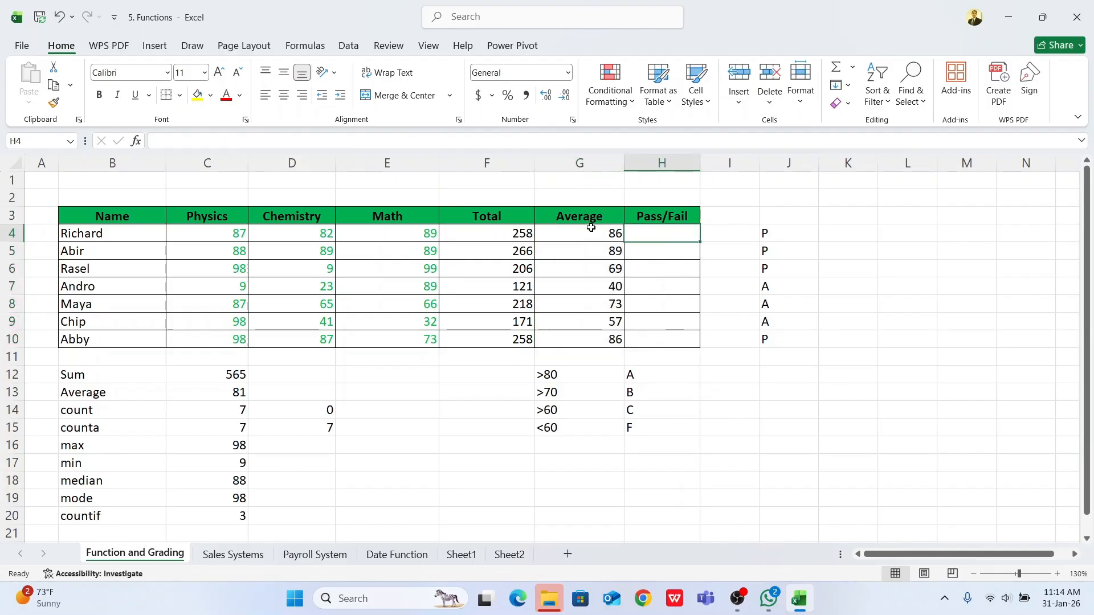
Step: Note the pass condition >=33 in cell E1 above the marks table
left_click_drag(590, 232, 598, 334)
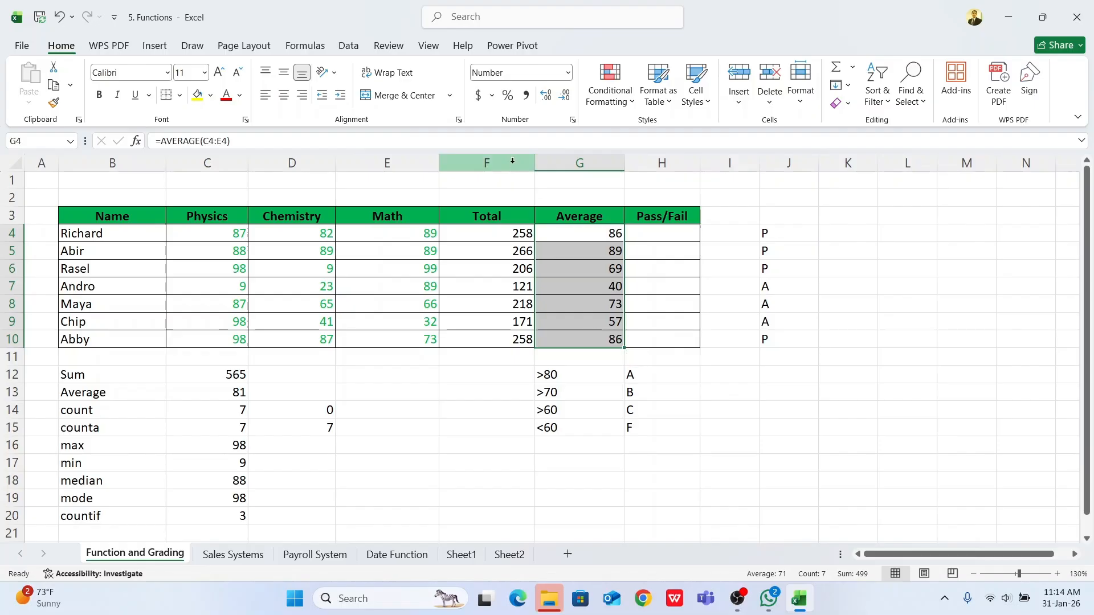
left_click(379, 181)
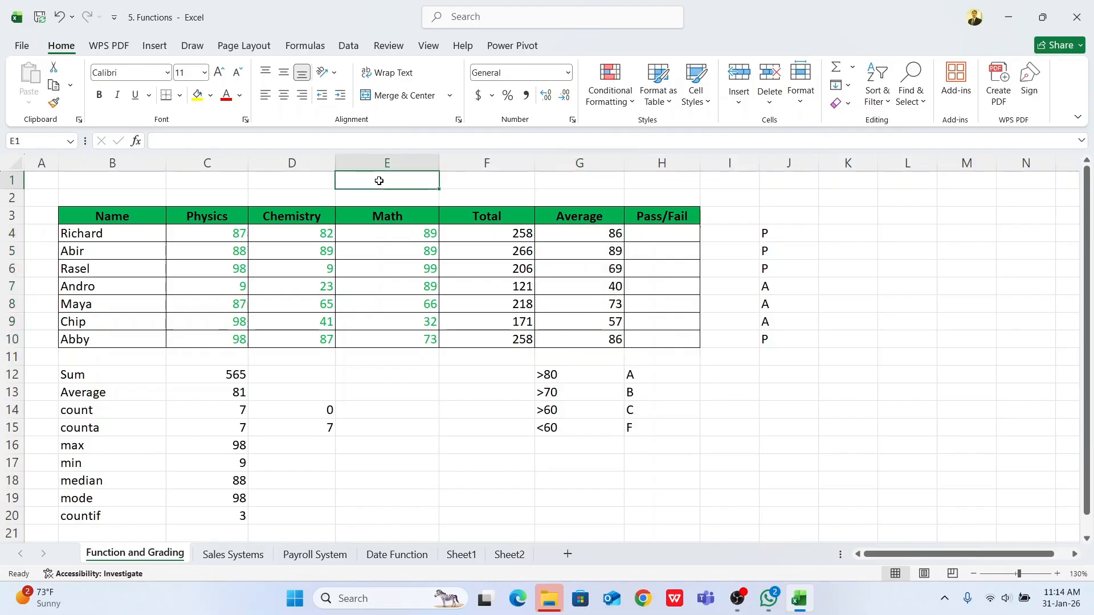
type(">=")
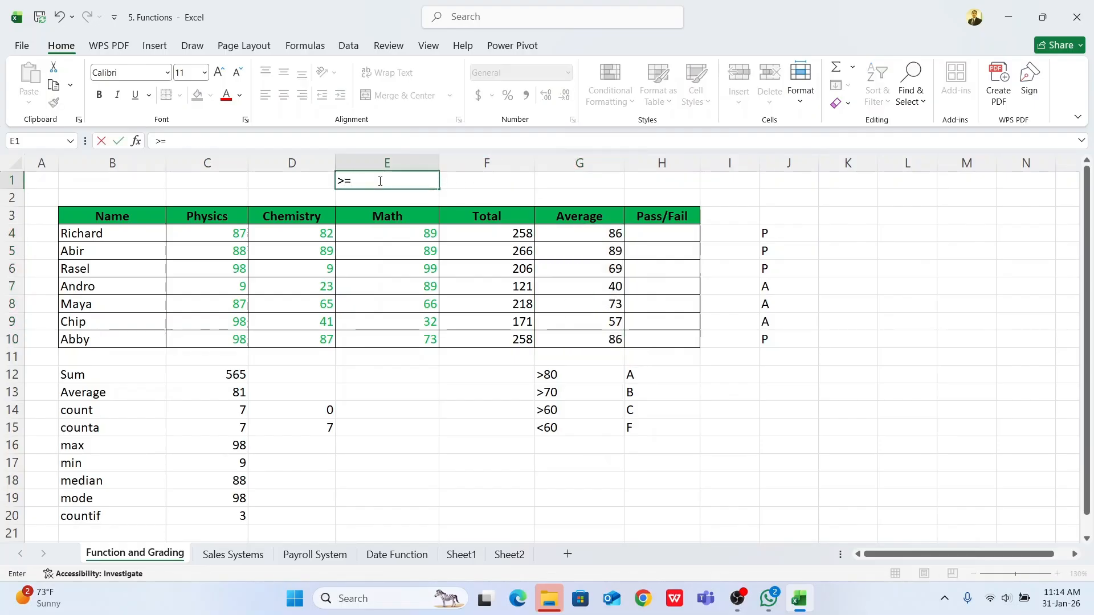
type("33")
key("Return")
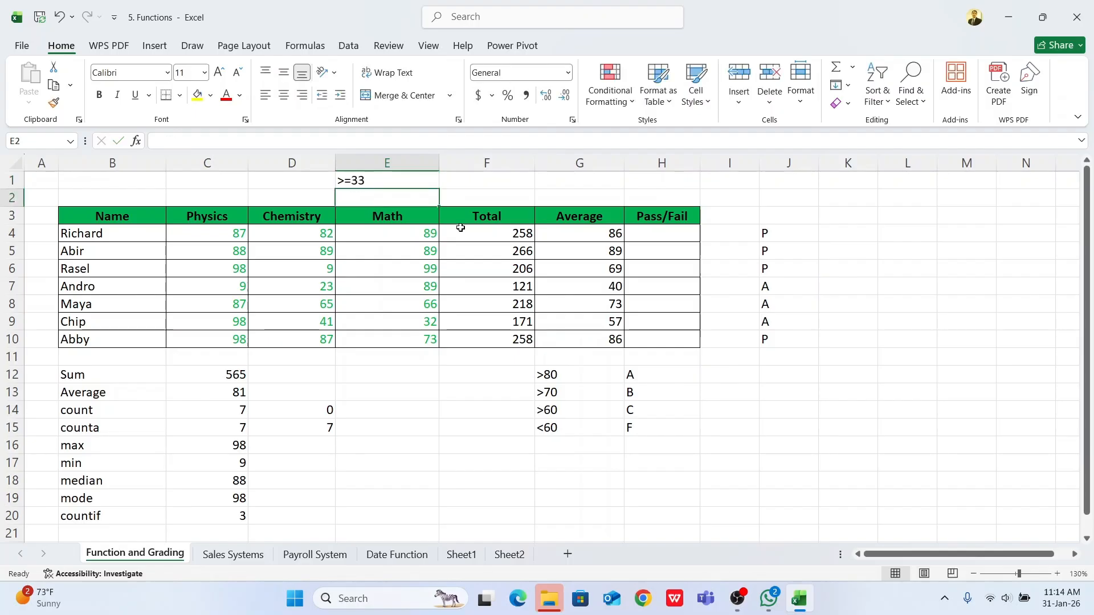
Step: Widen the Pass/Fail column slightly and insert the IF function in H4
left_click(656, 233)
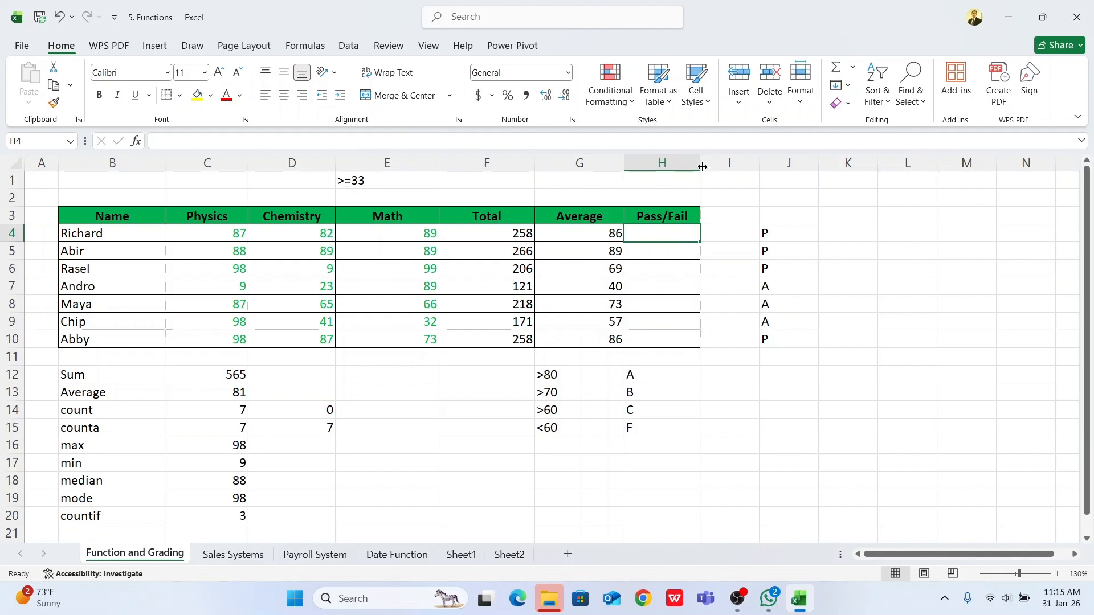
left_click_drag(703, 166, 723, 167)
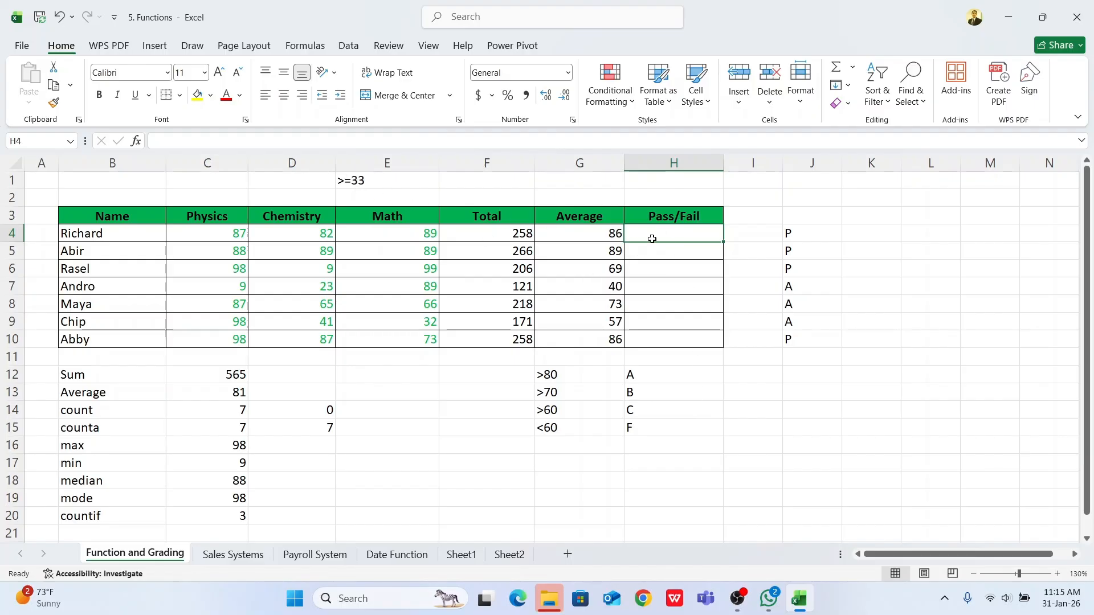
type("=")
left_click(71, 141)
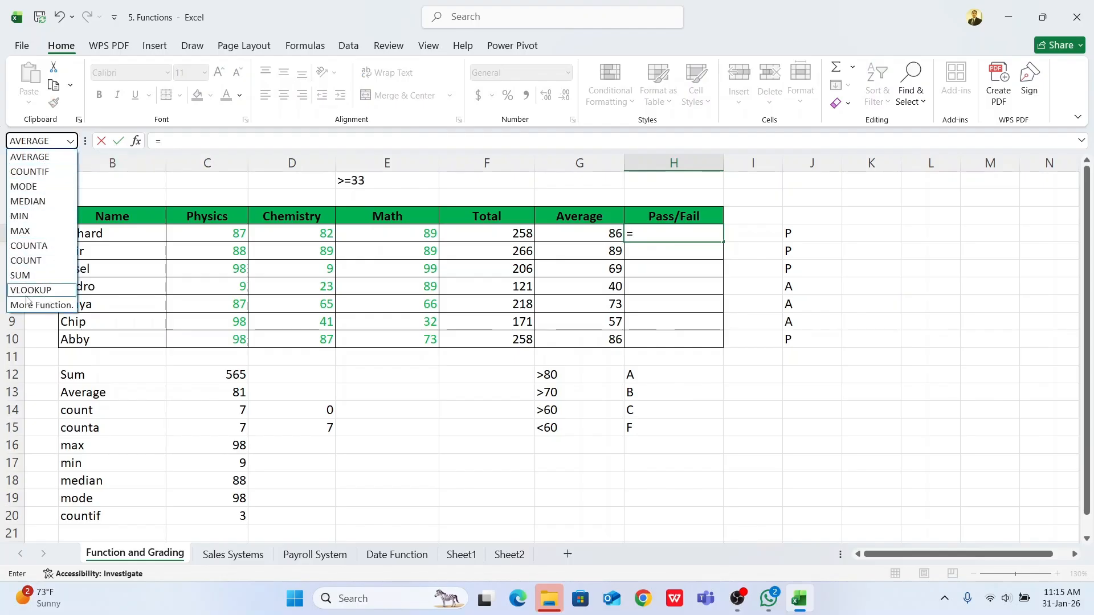
left_click(27, 303)
left_click(452, 445)
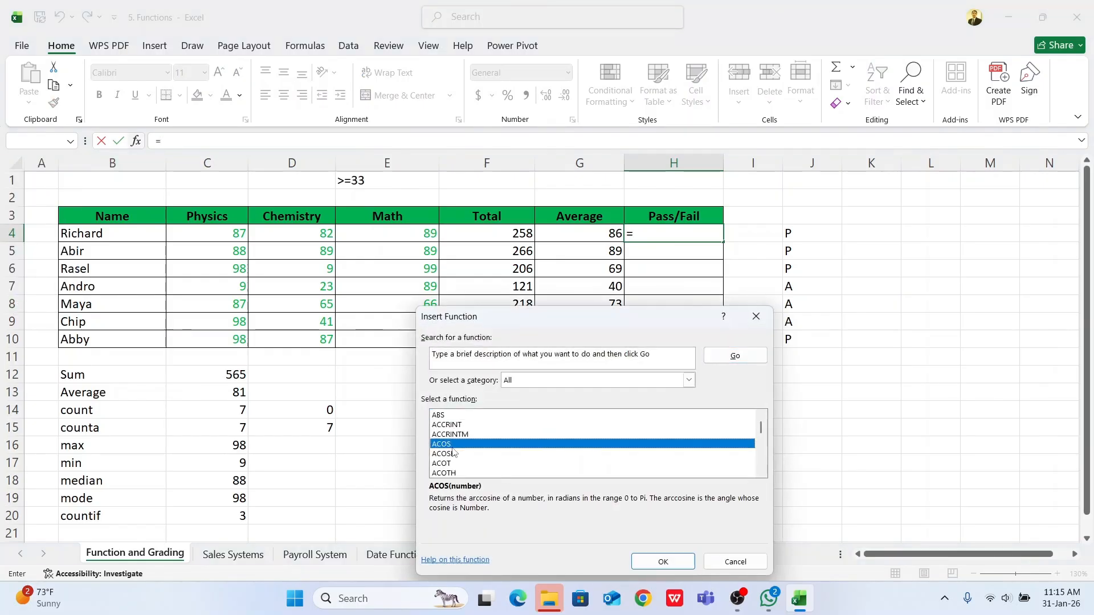
key("i")
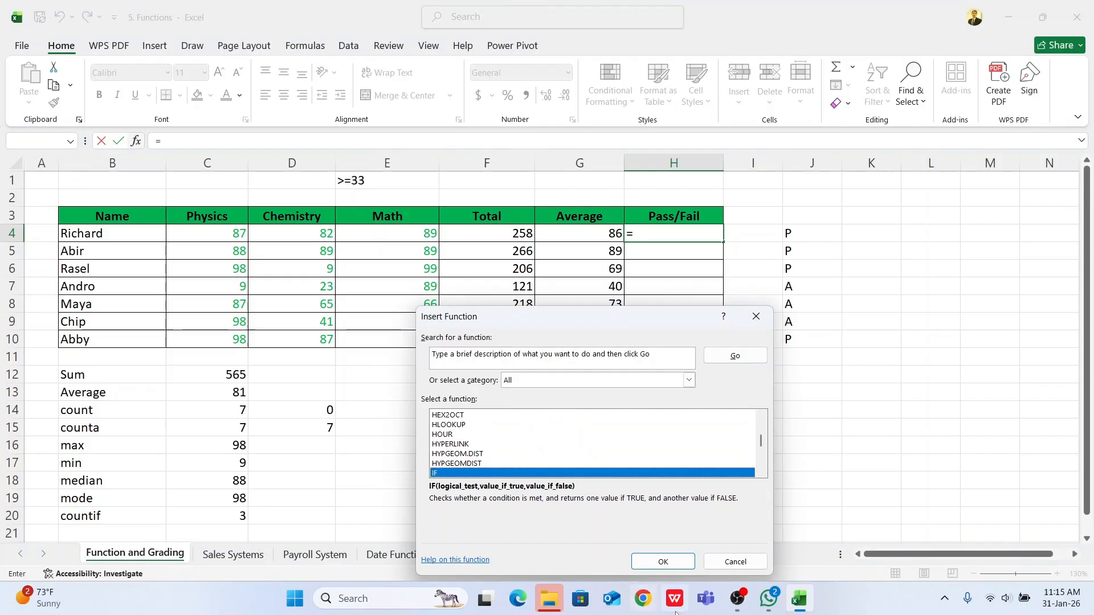
left_click(664, 562)
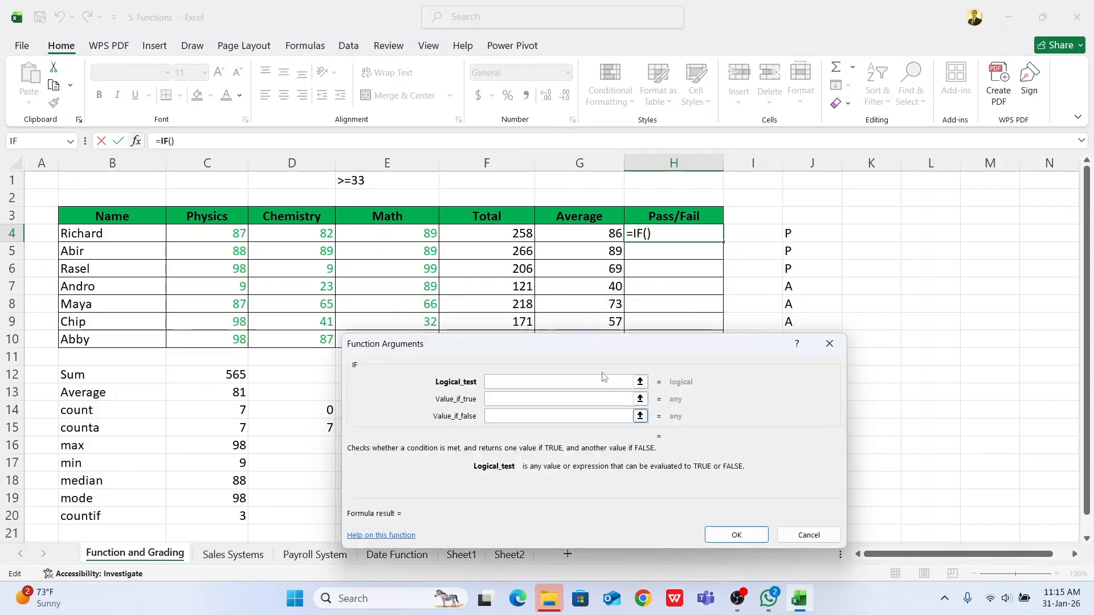
Step: Set the IF function's logical test to G4>=33 so it checks the first student's average
left_click_drag(601, 353, 625, 380)
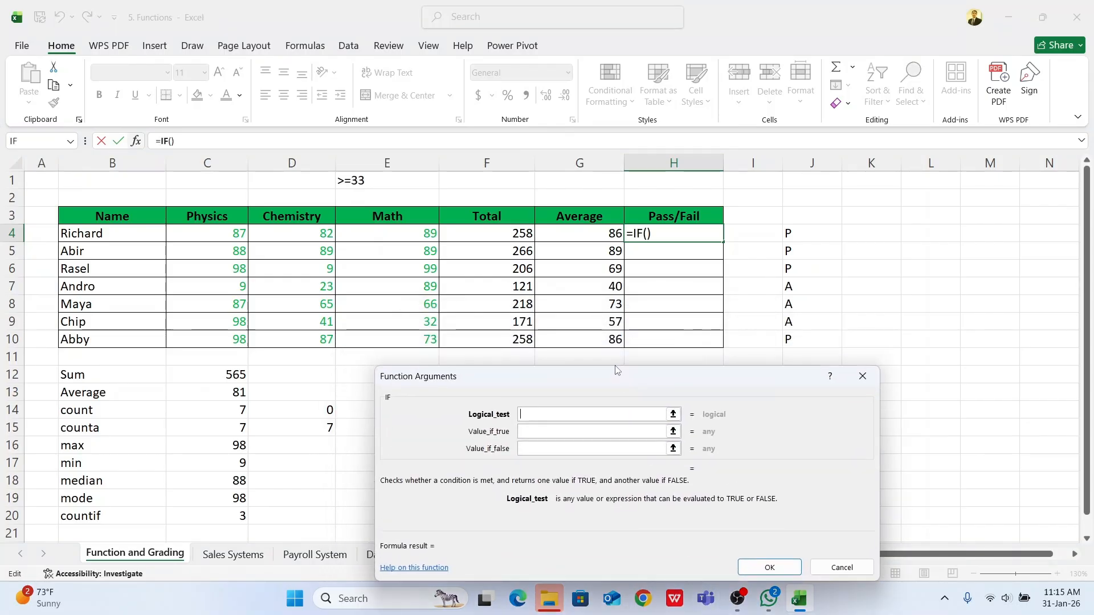
left_click(568, 239)
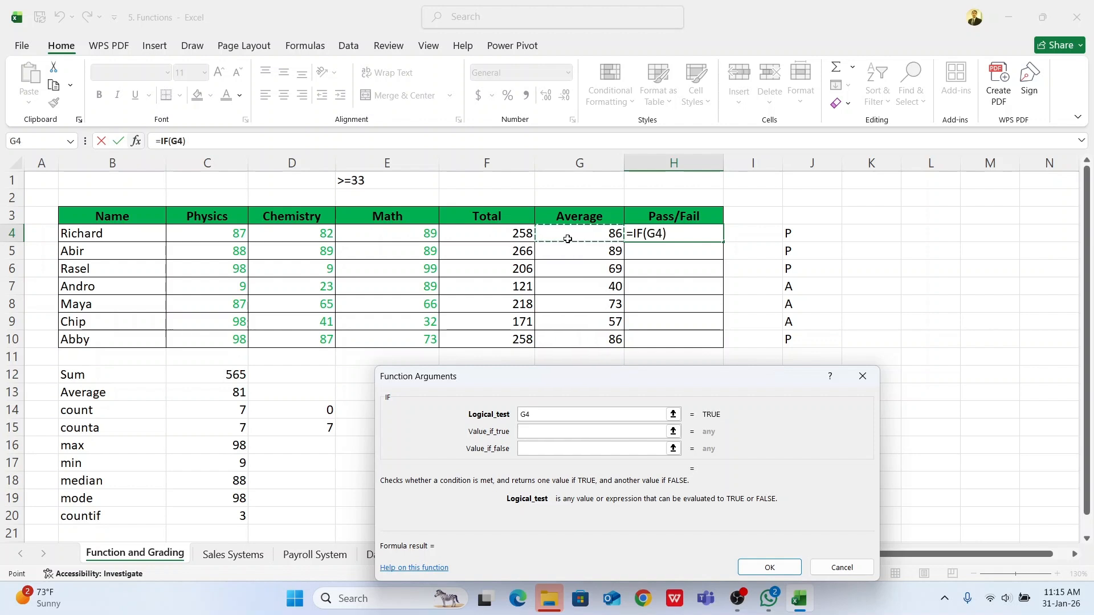
type(">33")
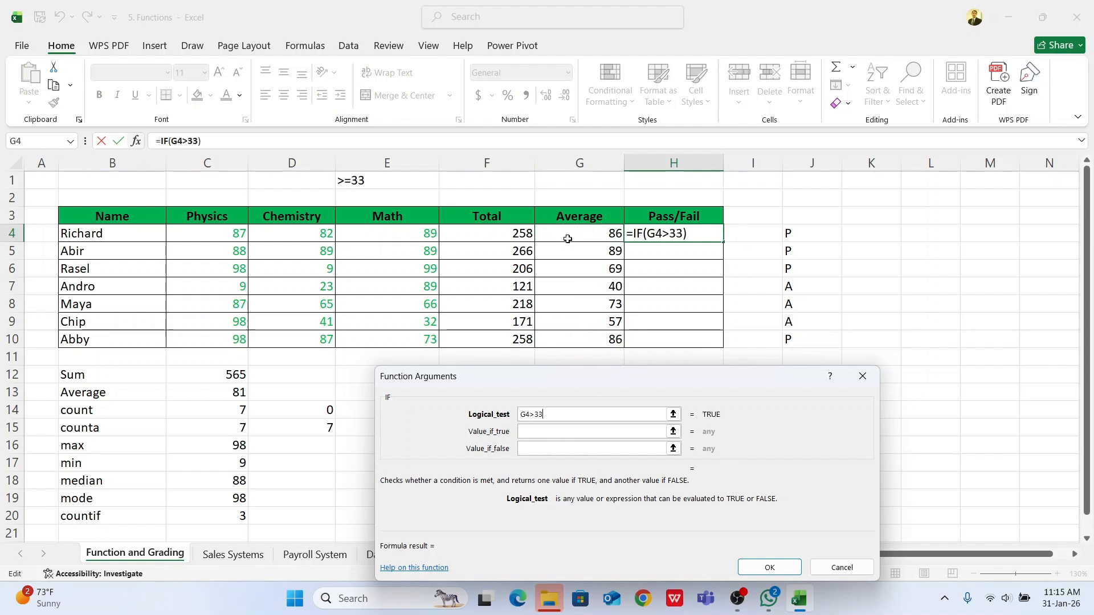
left_click(536, 416)
type("=")
left_click(563, 433)
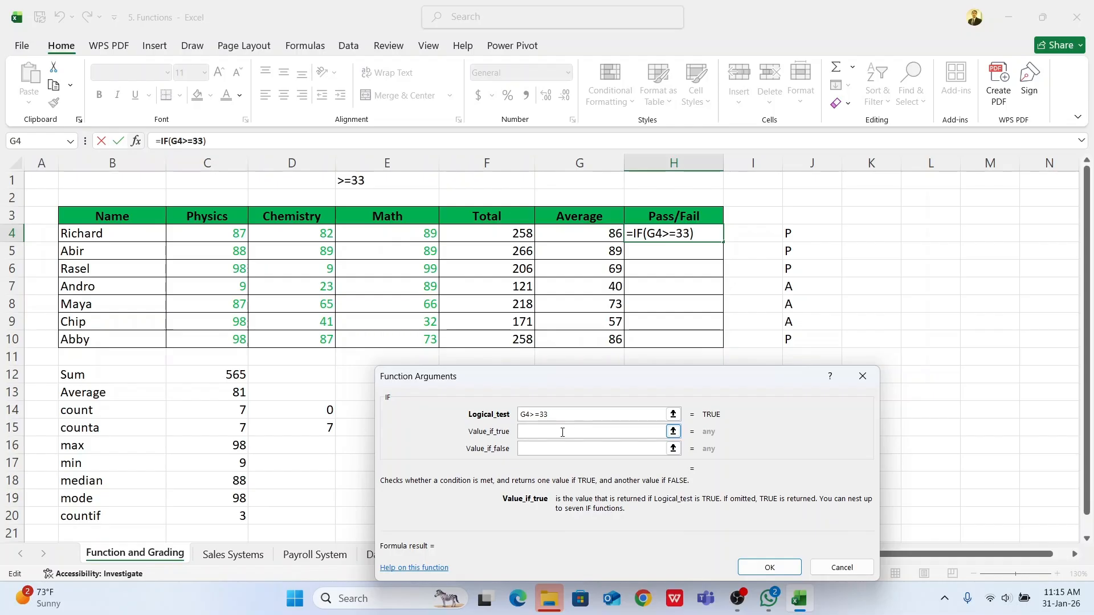
Step: Make the IF function return Pass when the test is true and Fail when it is false, and confirm the formula
type("Pass")
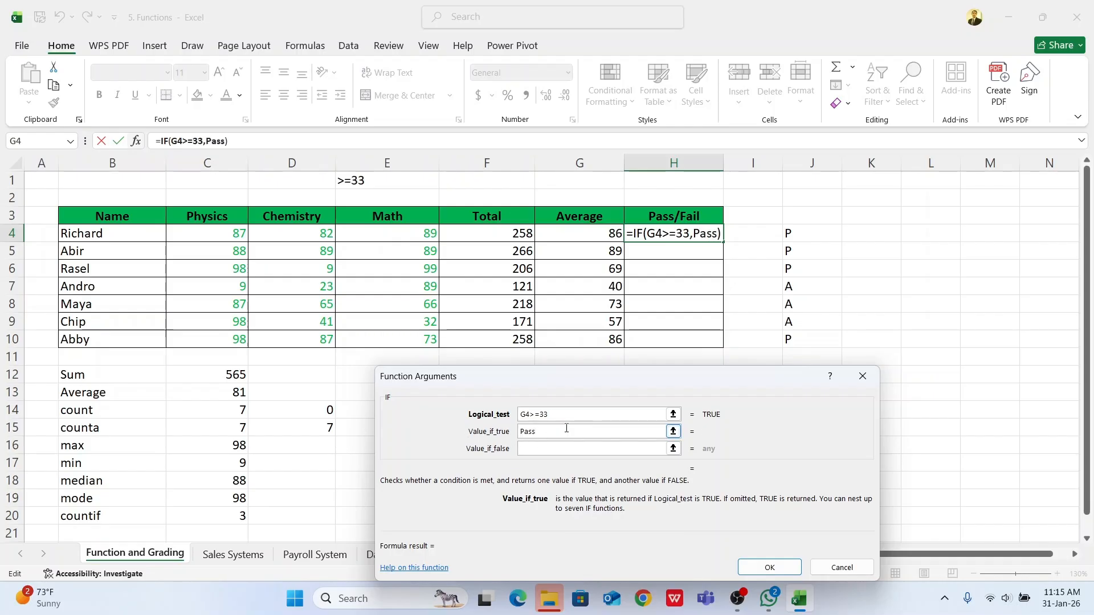
left_click(531, 415)
left_click(534, 433)
left_click(541, 416)
left_click(535, 432)
left_click(535, 448)
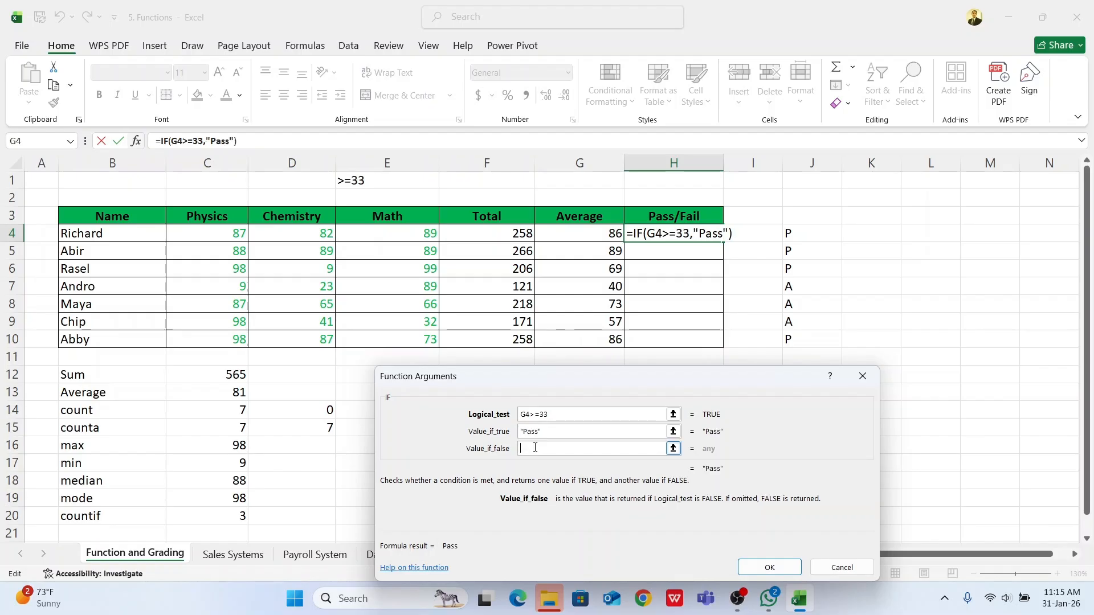
type("Fail")
left_click(565, 433)
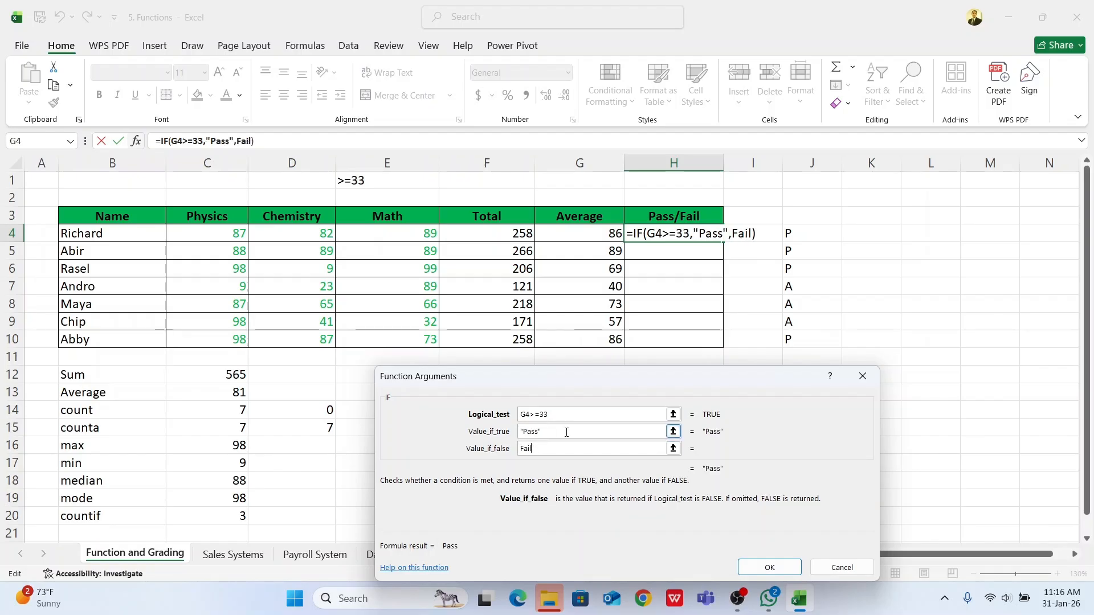
left_click(764, 567)
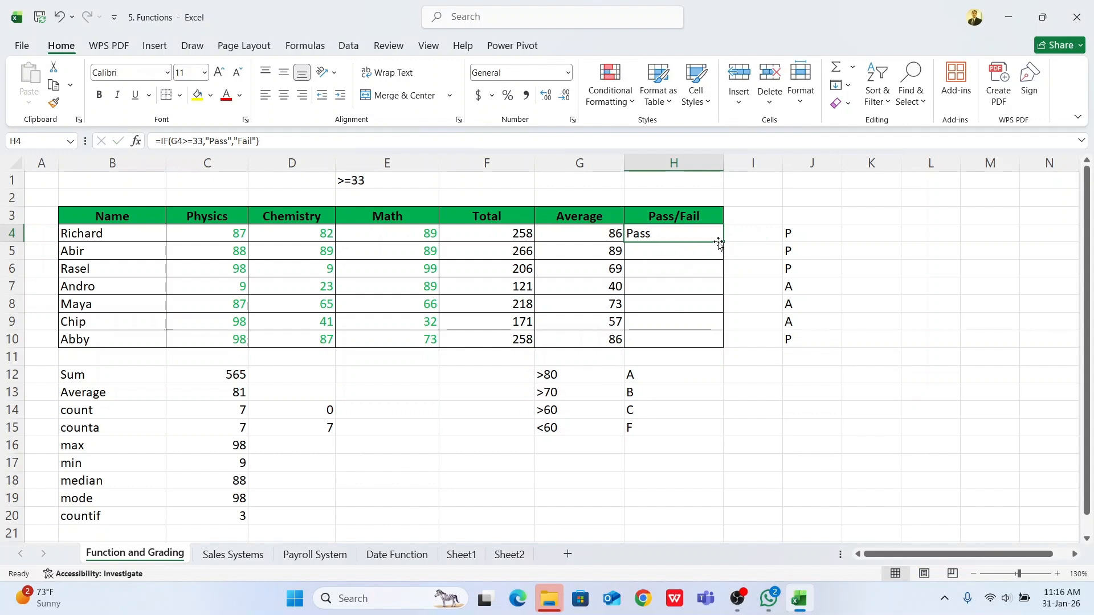
Step: Fill the Pass/Fail formula from H4 down to H10
left_click_drag(722, 242, 727, 348)
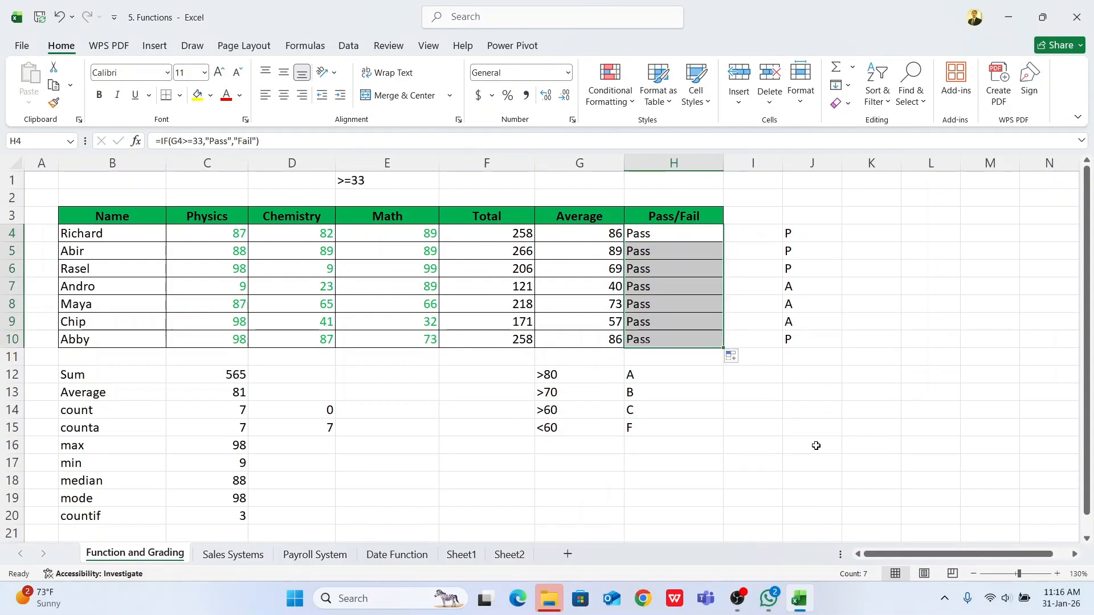
left_click(811, 445)
left_click_drag(641, 235, 641, 337)
Step: Try a Physics mark of 34 in C6 for the third student to test the Pass/Fail formula
left_click(383, 274)
left_click(237, 272)
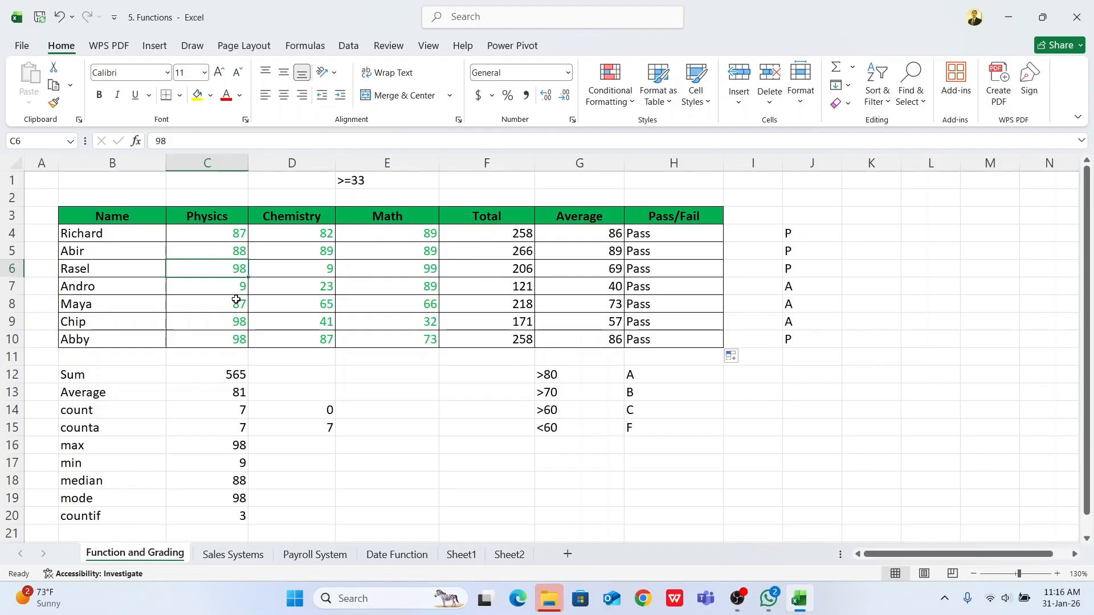
type("34")
left_click(283, 310)
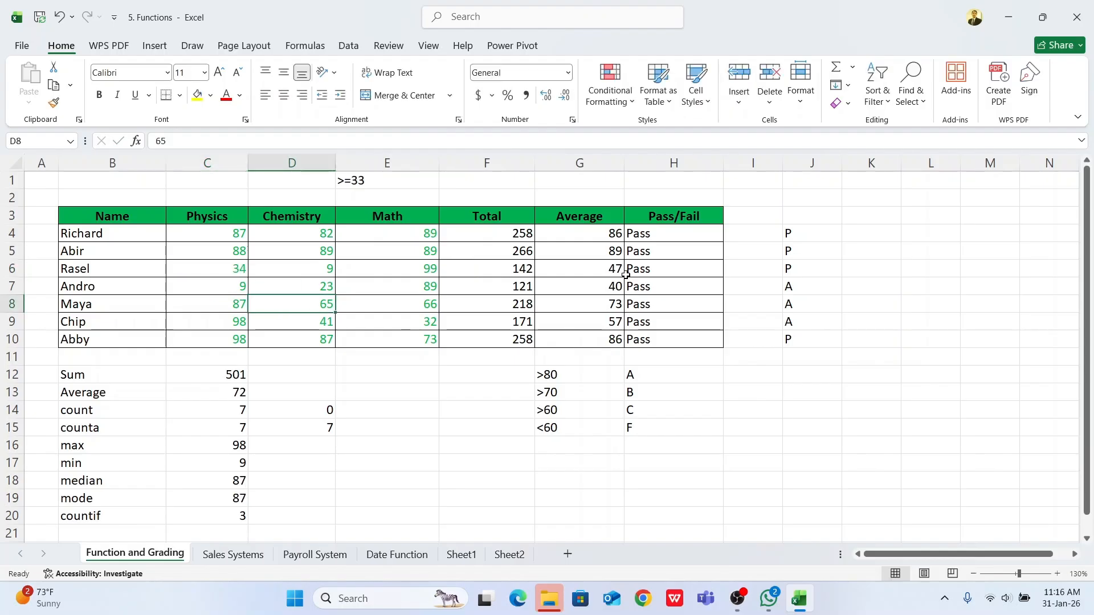
Step: Set the third student's Physics mark in C6 to 12 and check the total and average in row 6
left_click(227, 269)
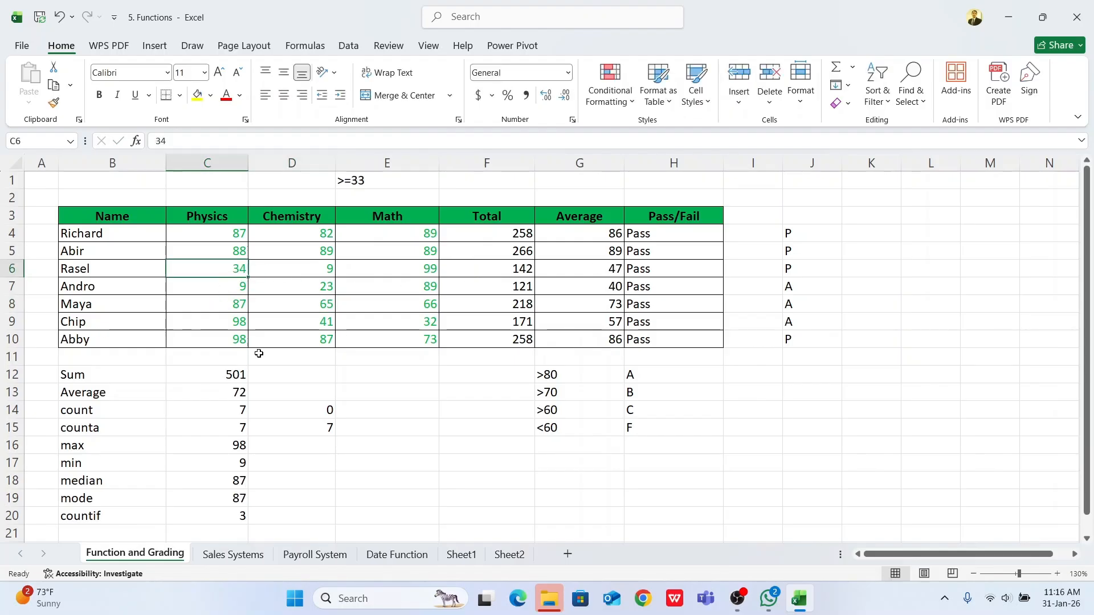
type("12")
left_click(288, 362)
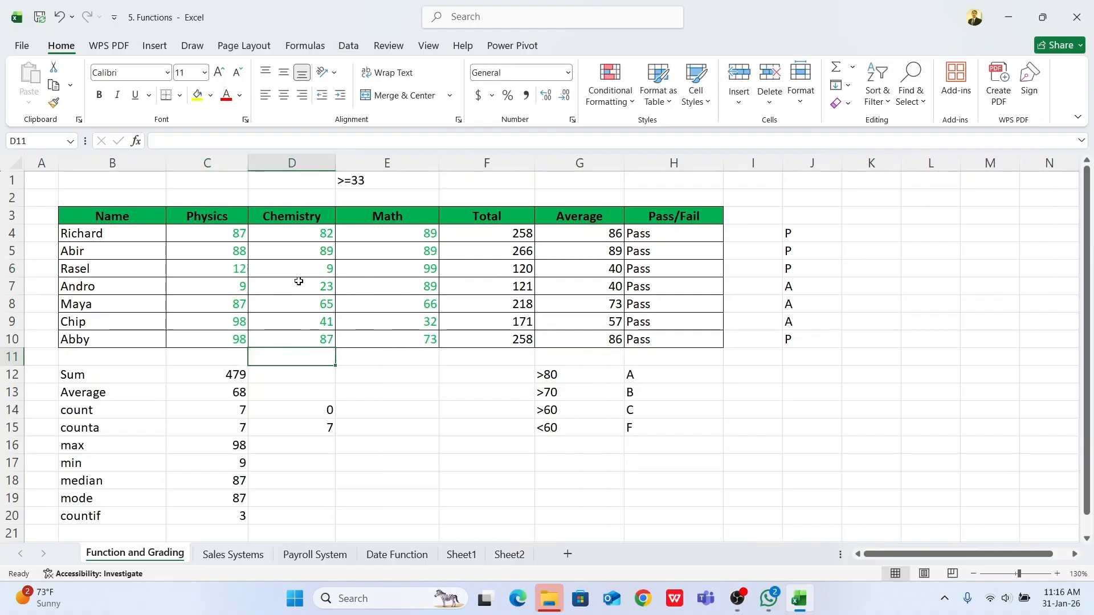
left_click(480, 271)
left_click(561, 269)
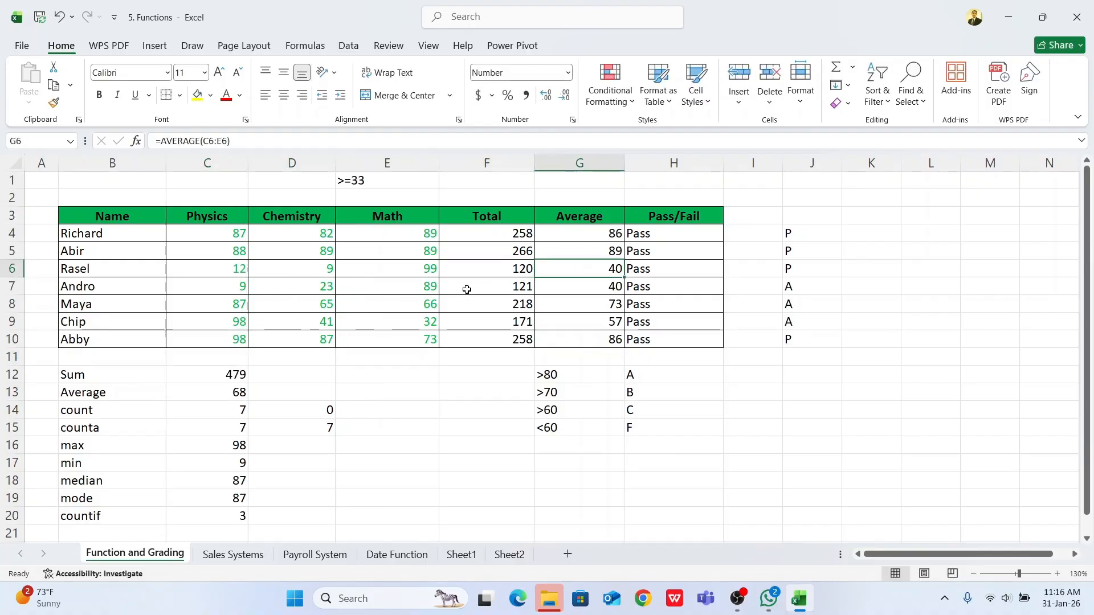
Step: Set the third student's Math mark in E6 to 23 and check the average in G6 against the grade in H6
left_click(419, 270)
type("23")
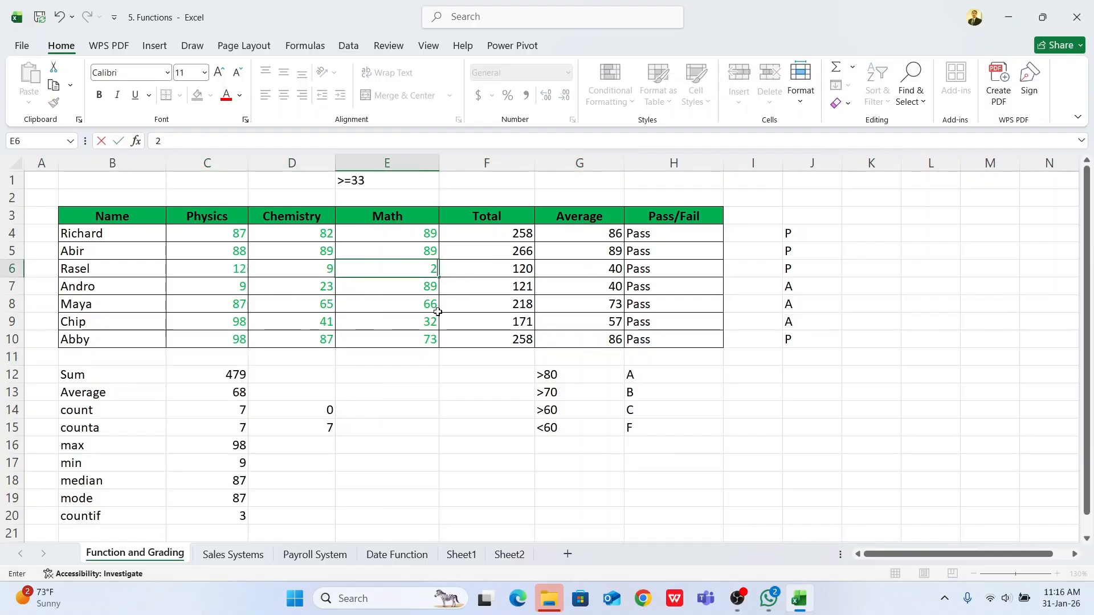
left_click(587, 270)
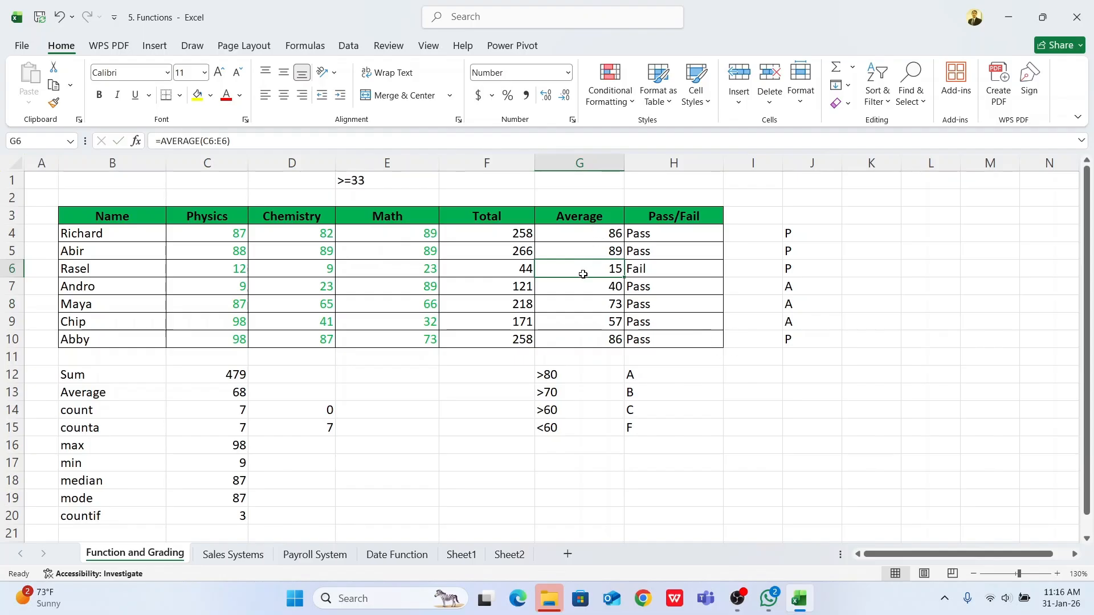
left_click(648, 267)
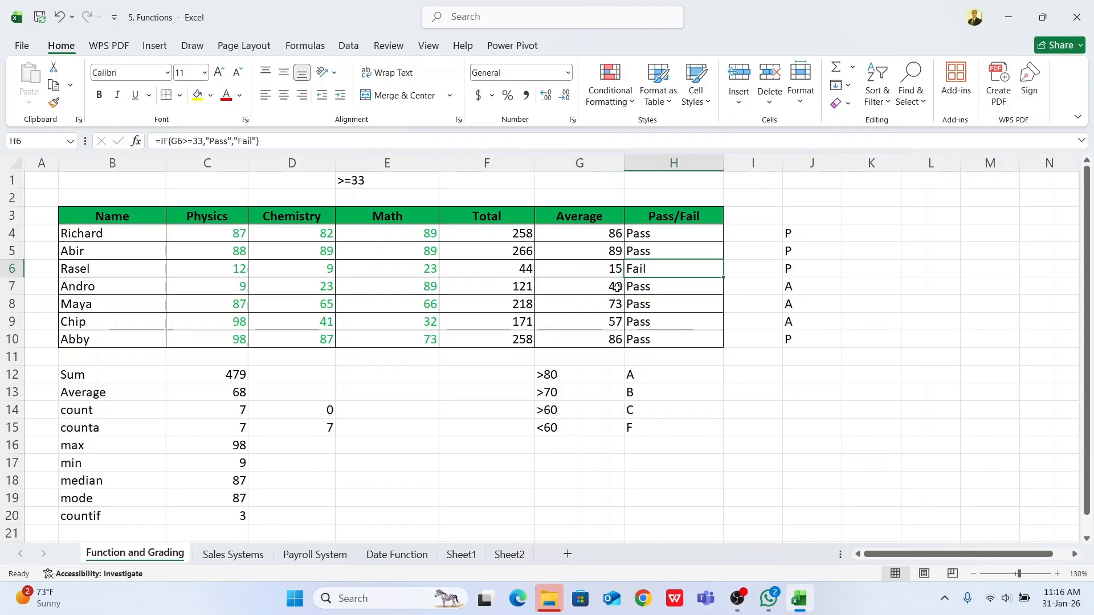
left_click(595, 267)
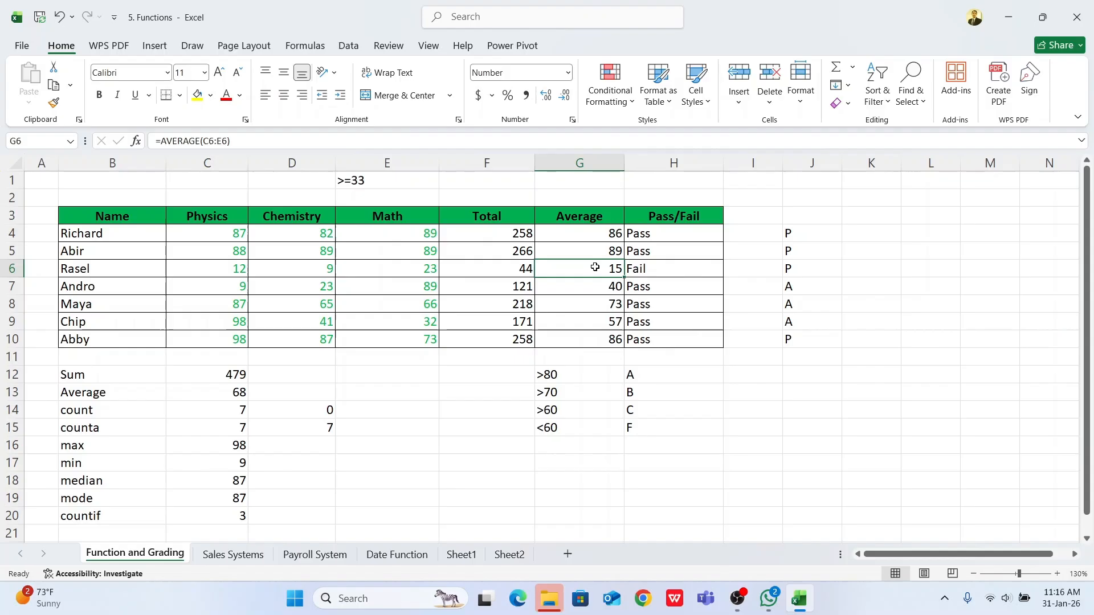
left_click(642, 269)
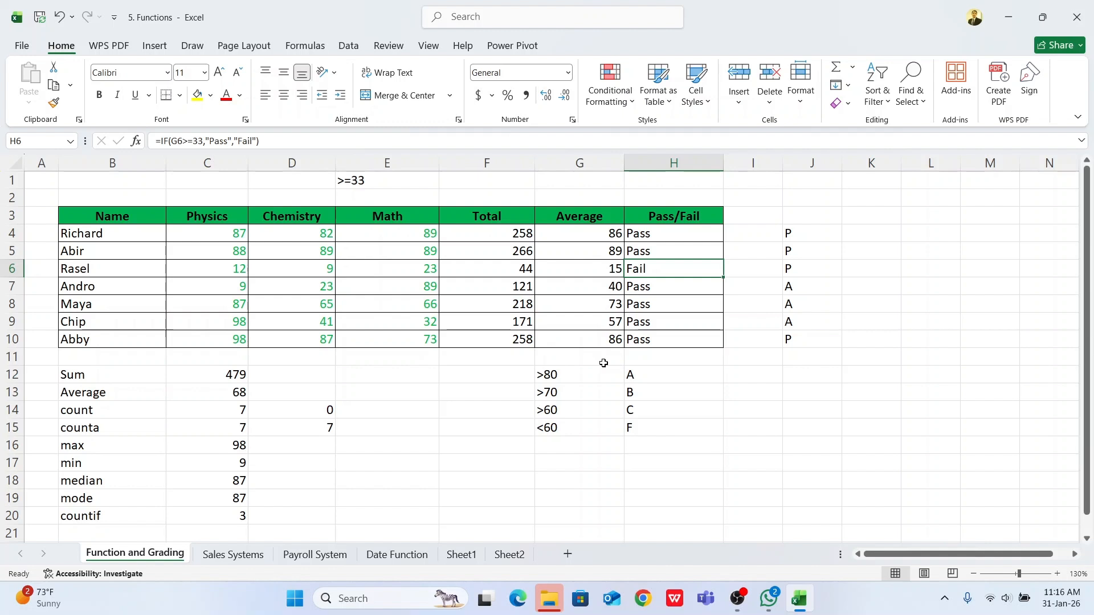
left_click_drag(205, 373, 214, 520)
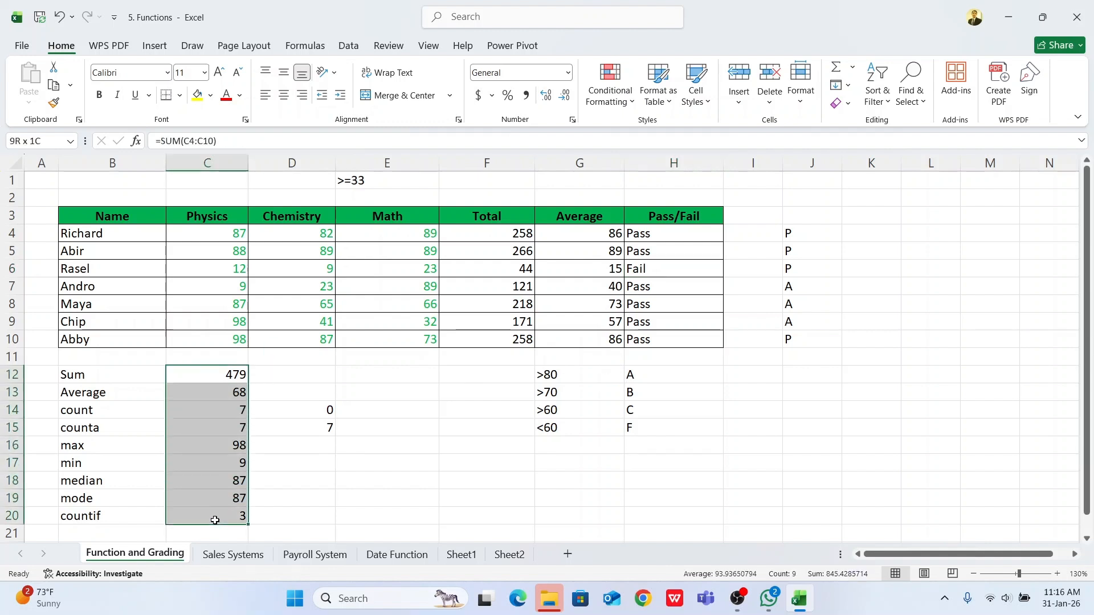
left_click(414, 463)
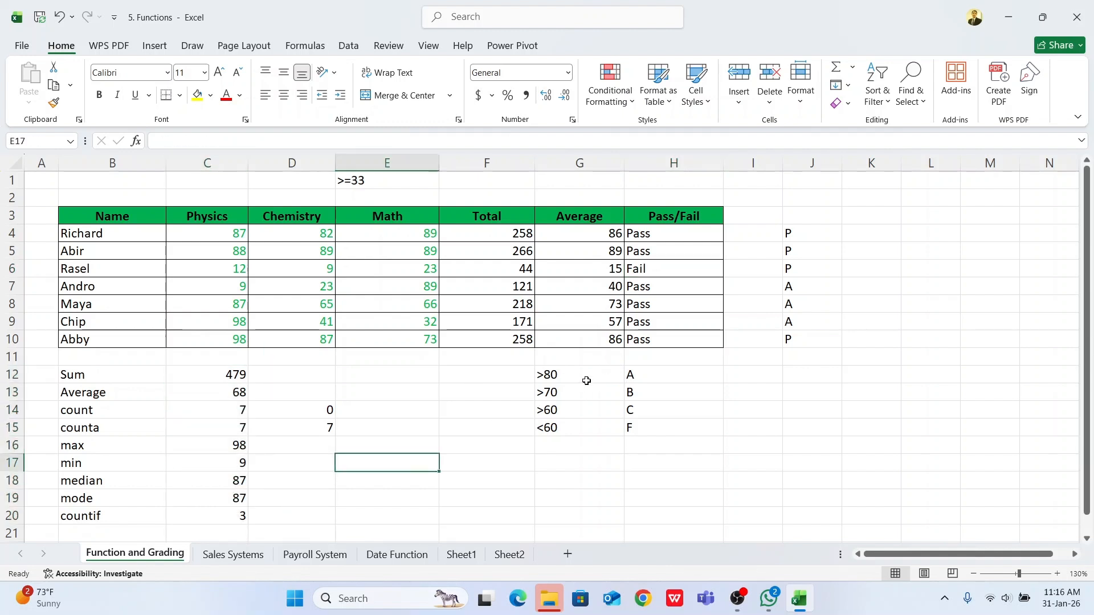